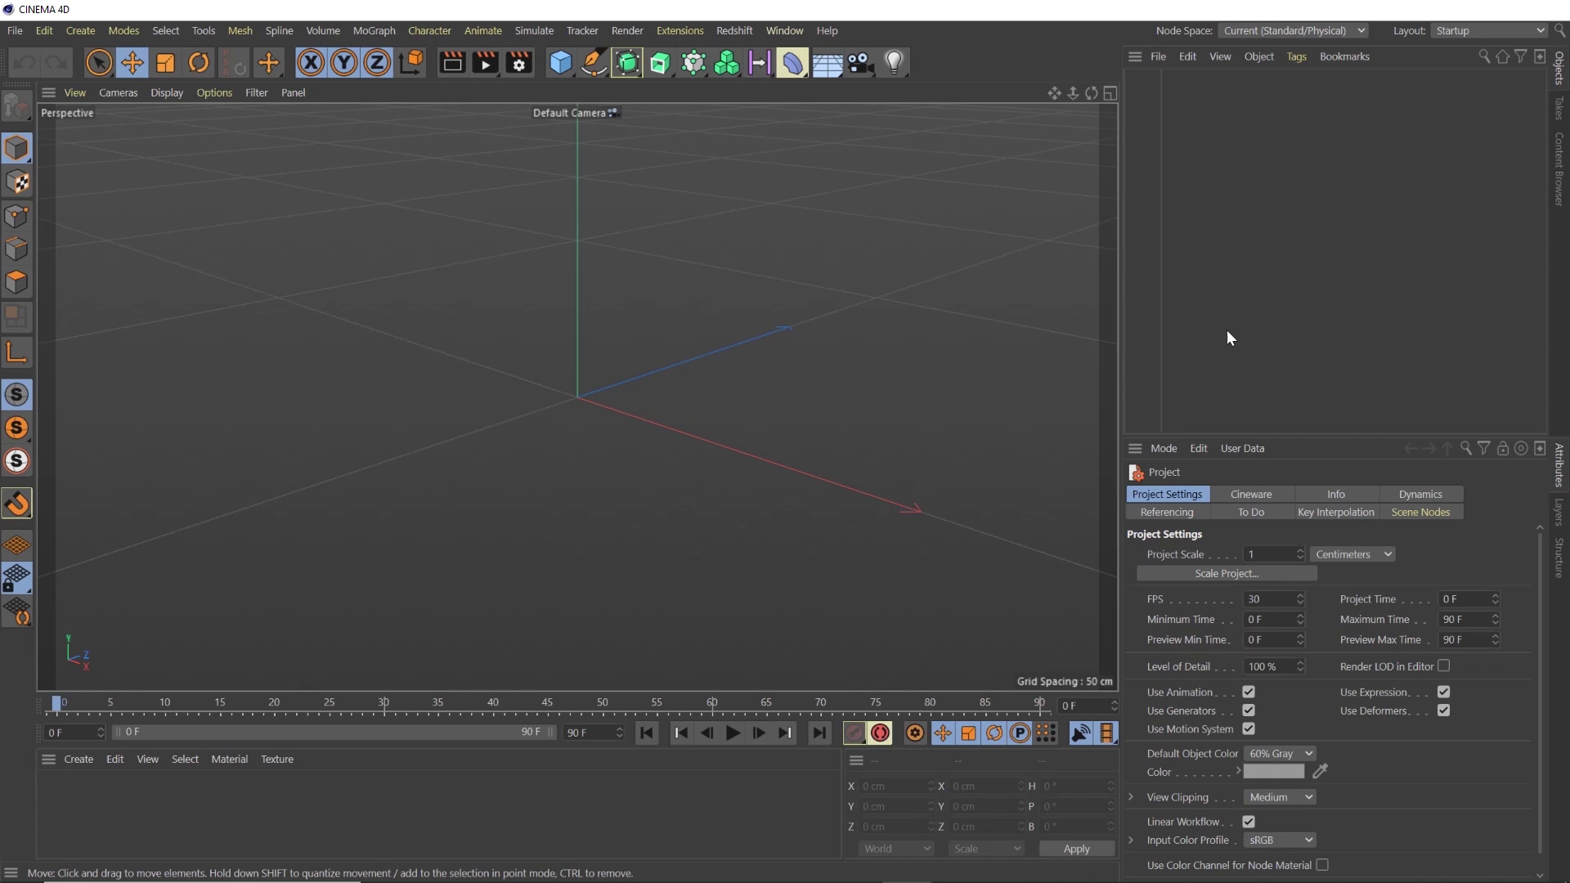
Search the preset library for "male bust" and add the Male Bust model to the scene
left_click(1558, 170)
left_click(1461, 107)
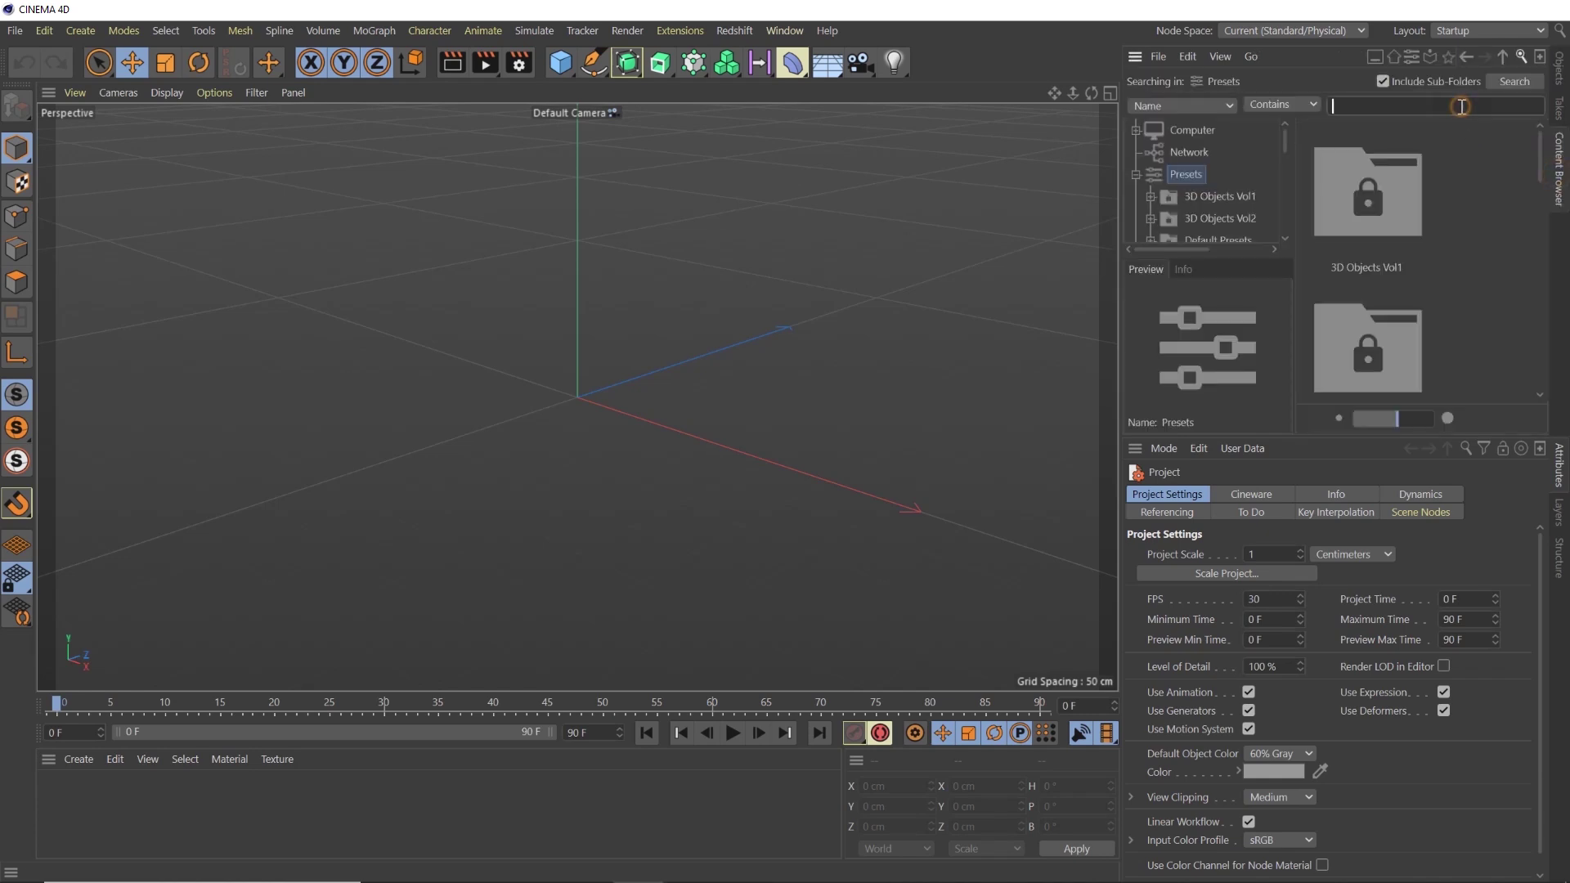
type("male bust")
key("Return")
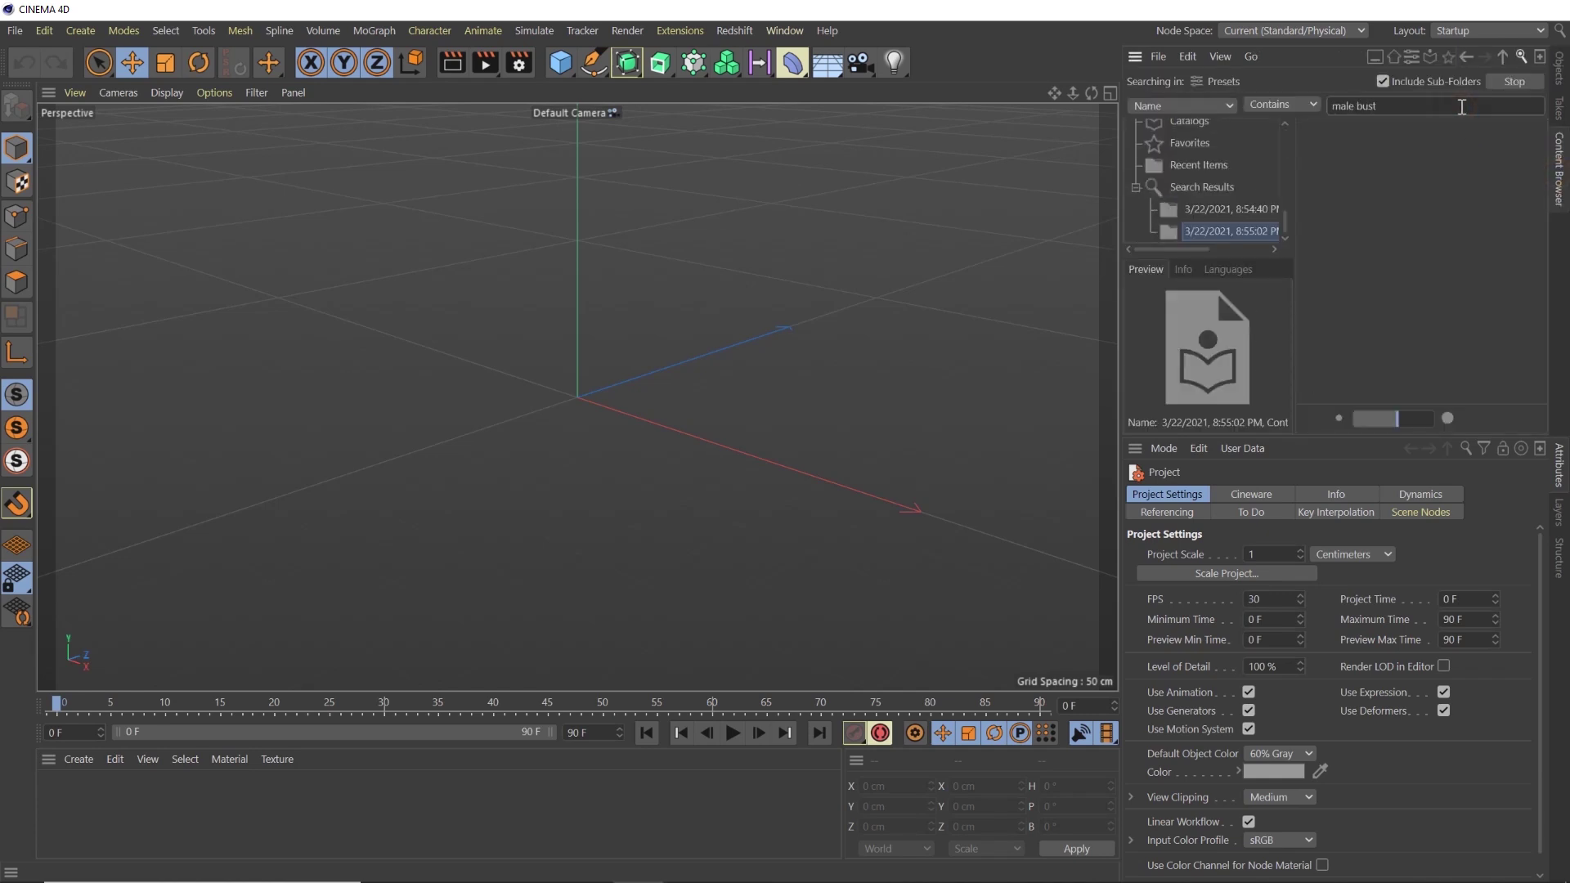
left_click(1361, 329)
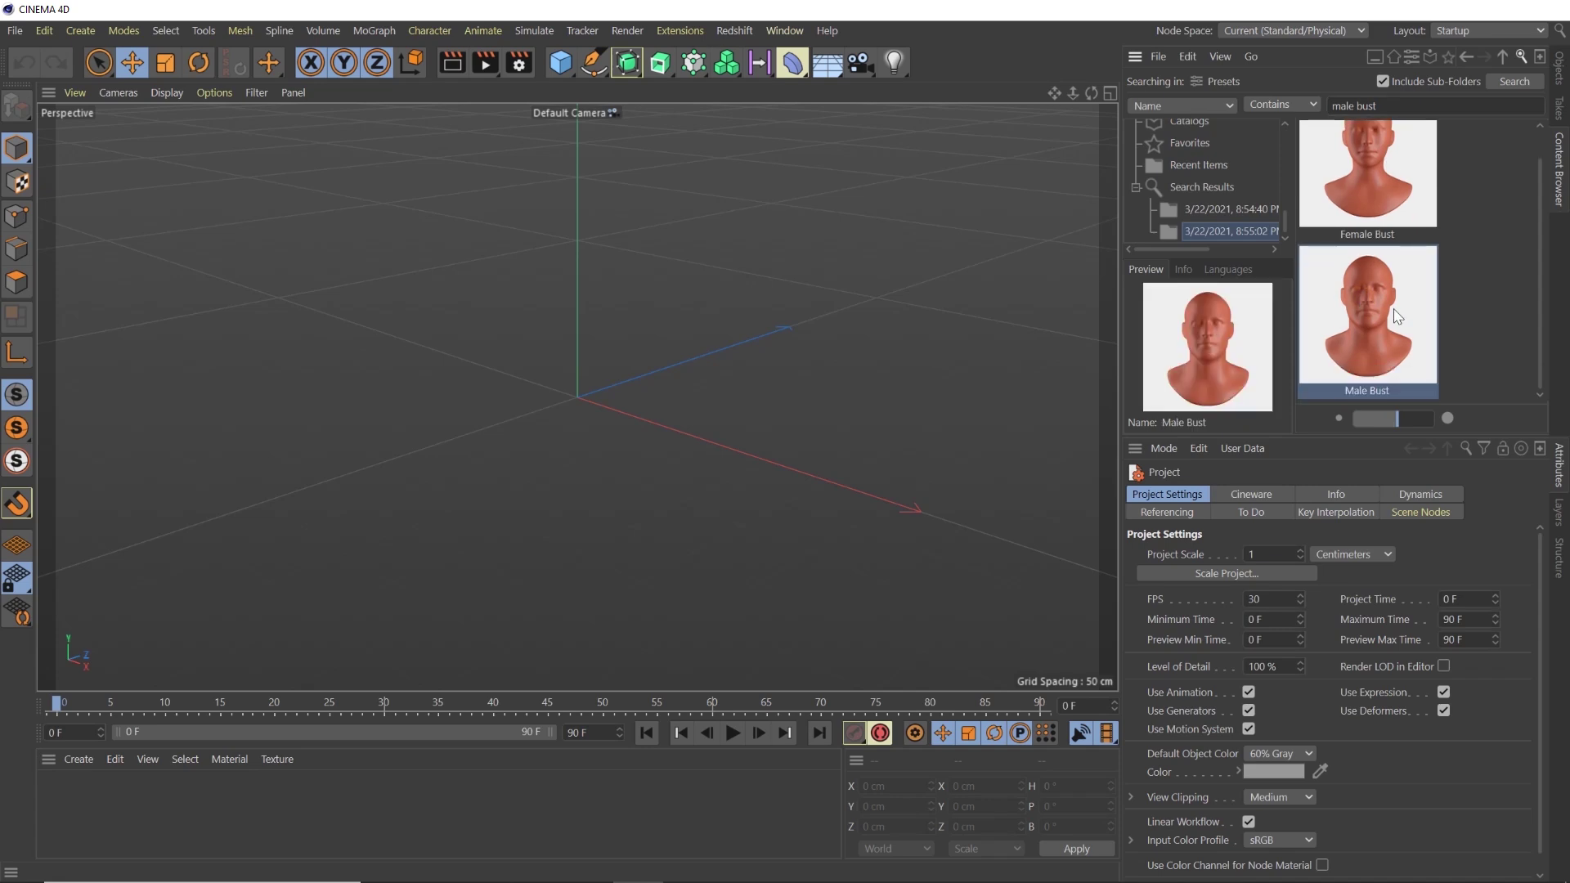
left_click_drag(1397, 317, 571, 392)
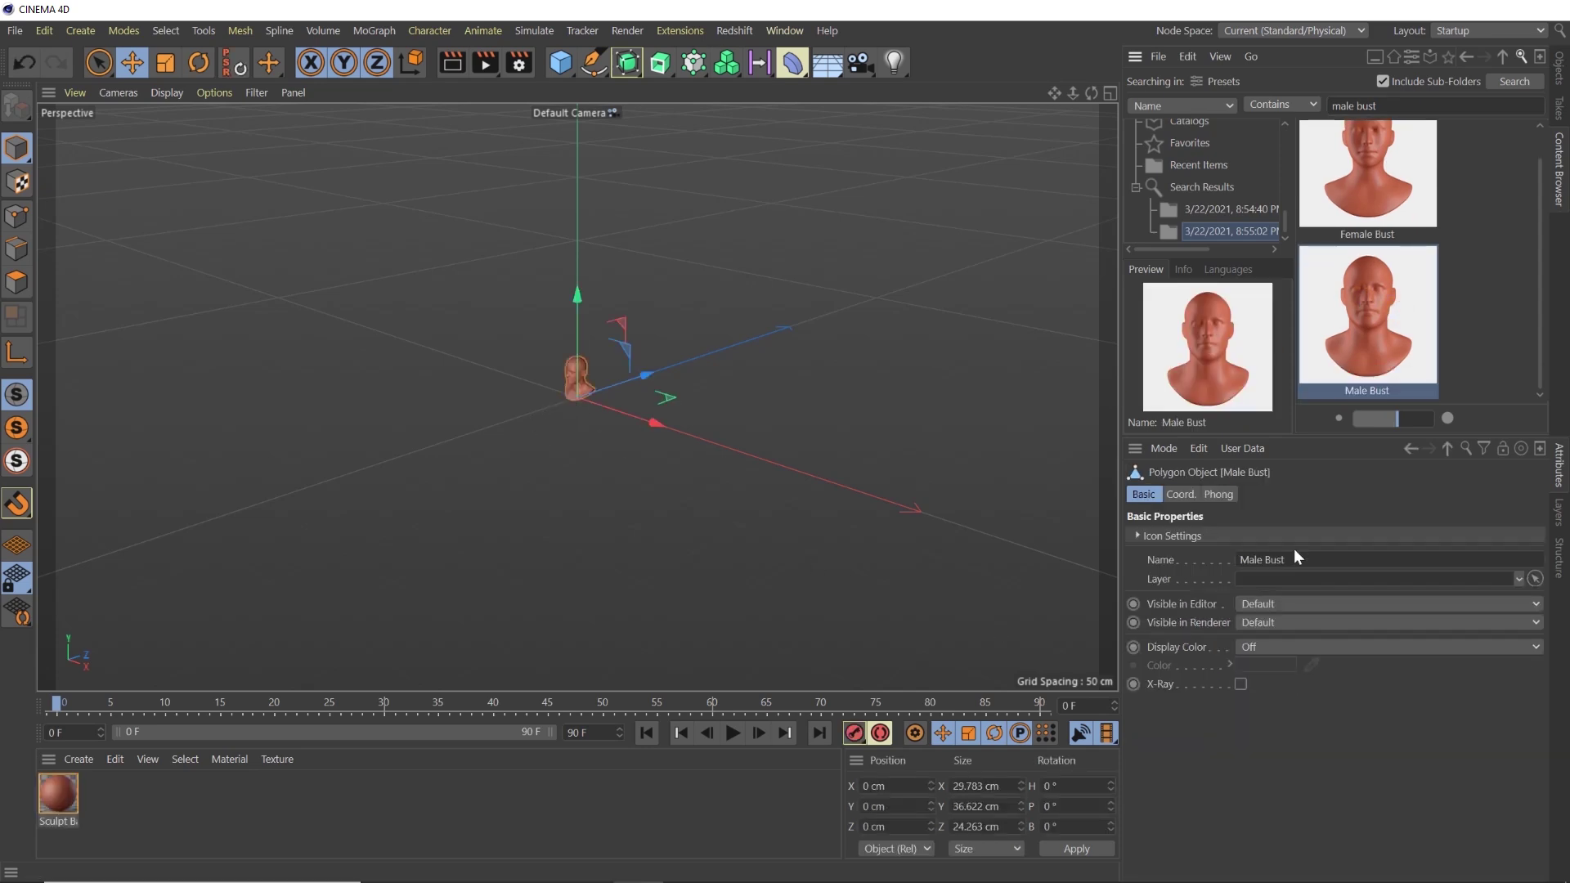
left_click(1559, 69)
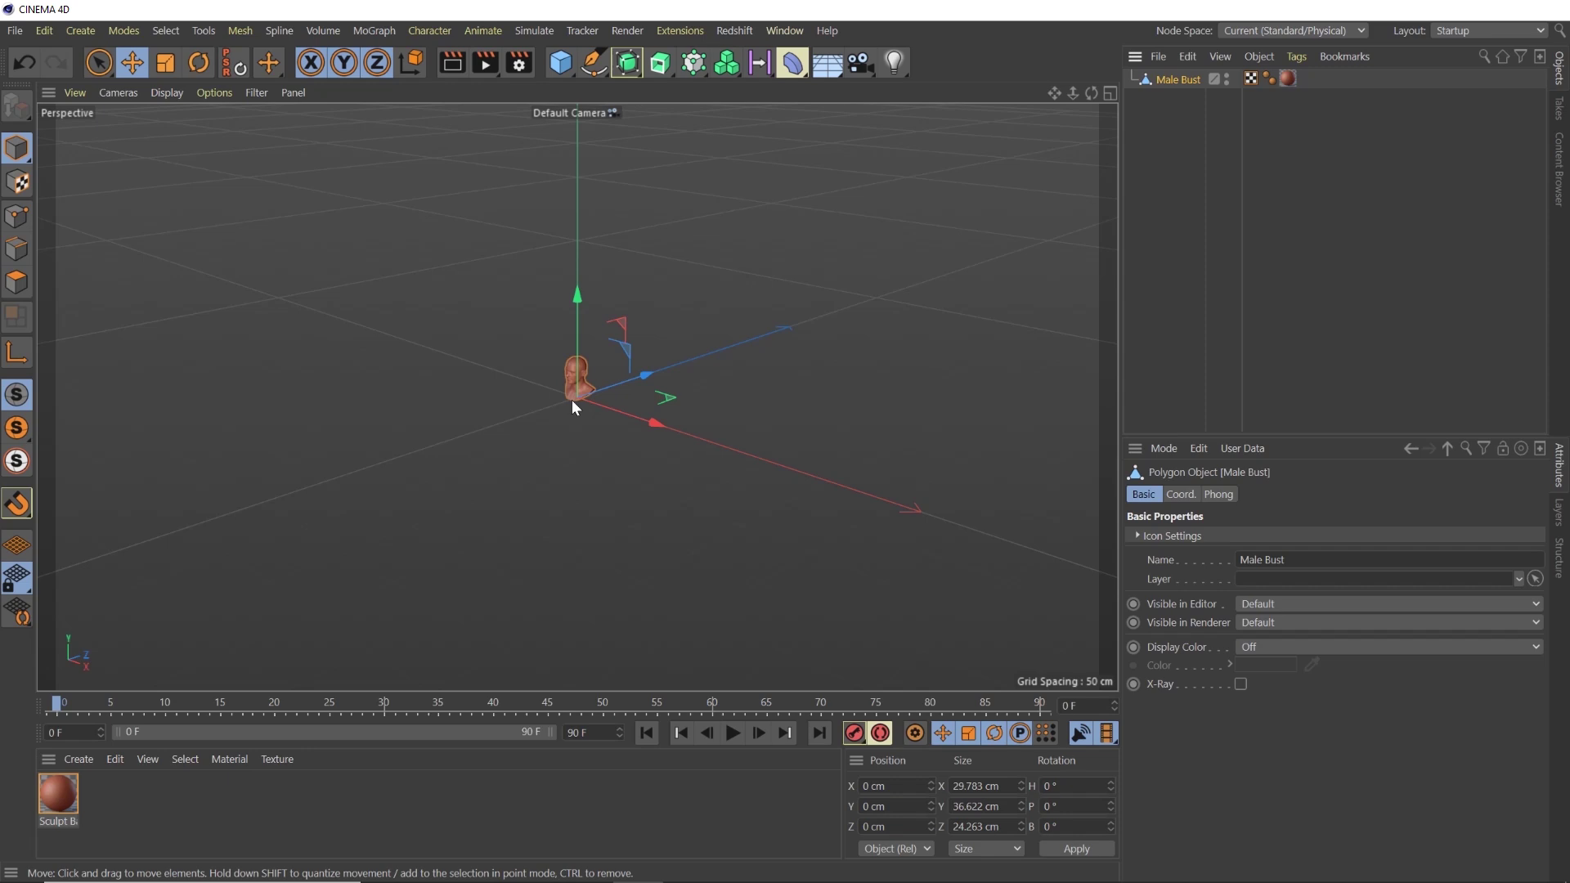
Set the male bust's X, Y and Z scale to 5
left_click_drag(571, 400, 554, 395)
left_click(1169, 80)
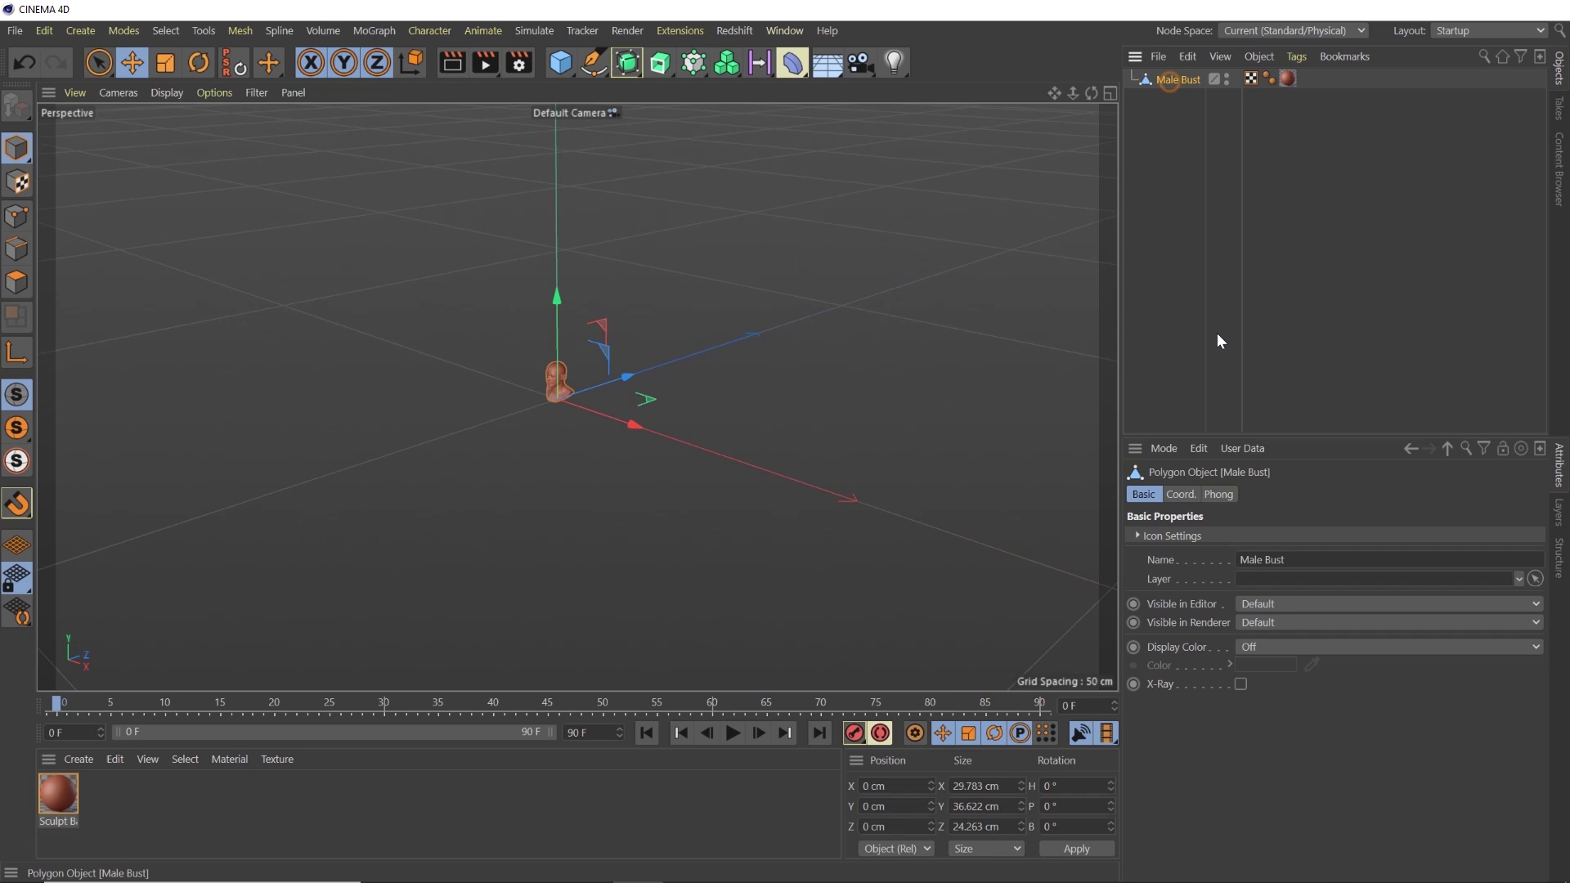
left_click(1180, 496)
left_click(1300, 537)
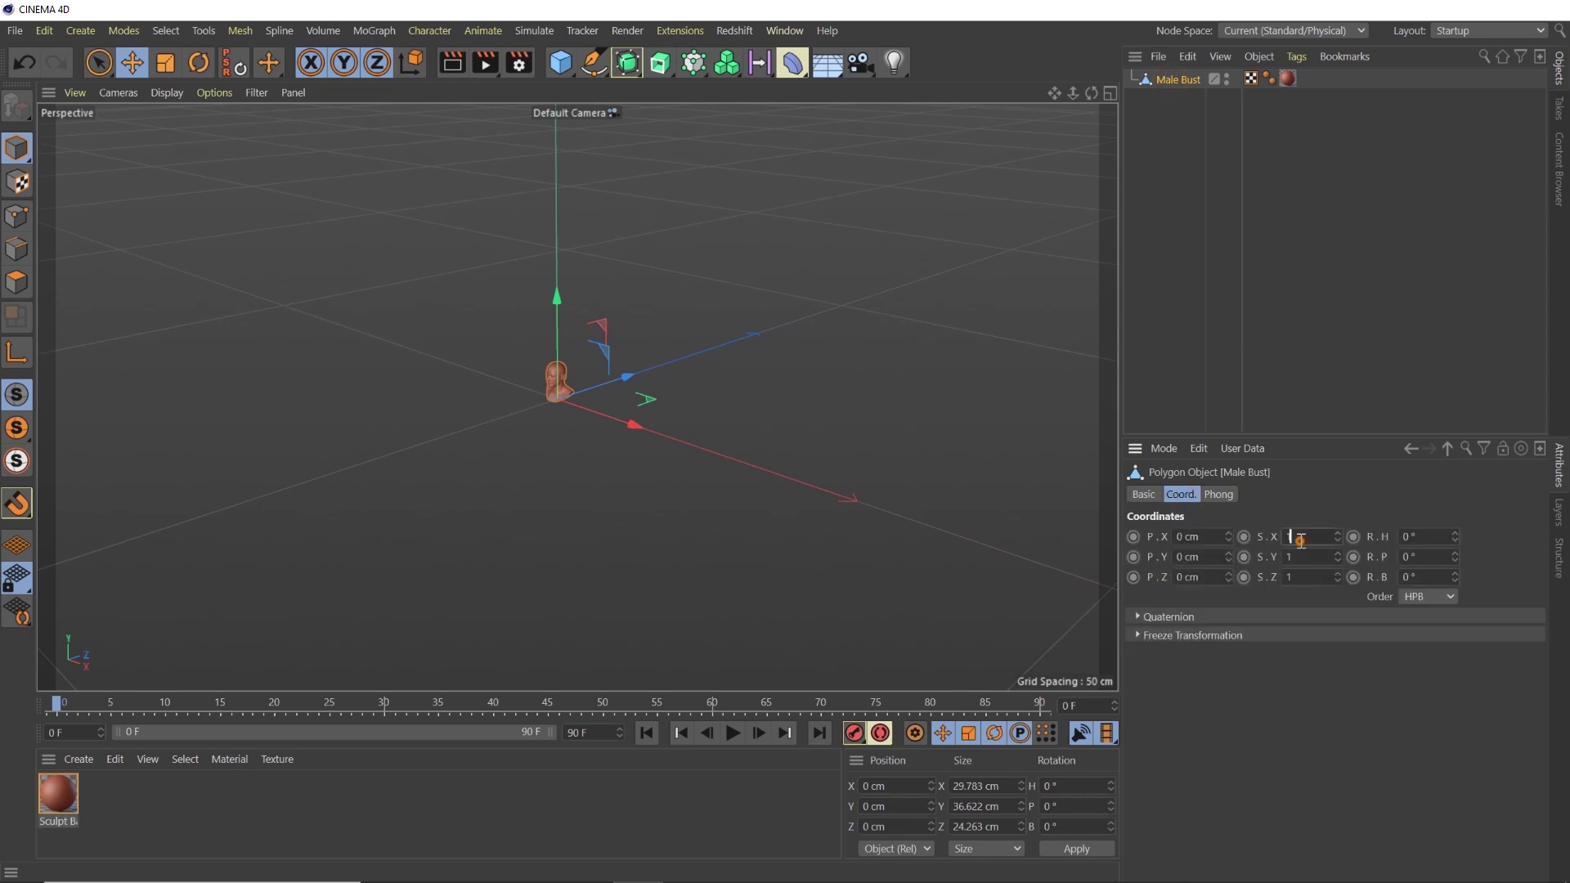
type("5")
left_click(1303, 556)
type("5")
left_click(1308, 576)
type("5")
left_click(1324, 517)
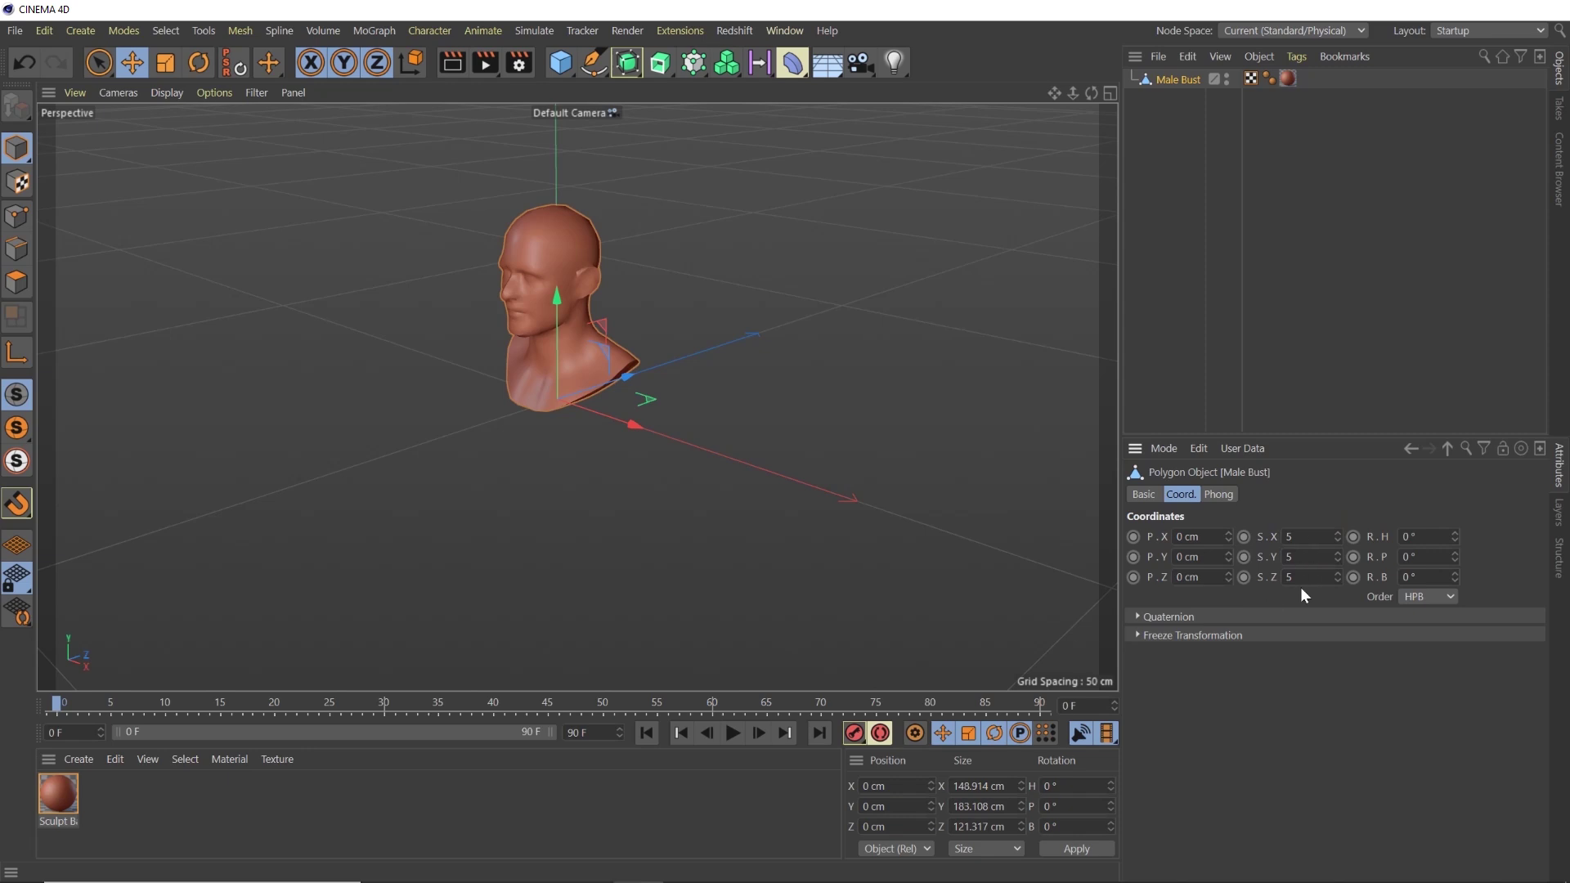
Reset the male bust's scale to 1 on all three axes
left_click(1300, 537)
type("1")
key("Tab")
type("1")
key("Tab")
type("1")
left_click(1316, 513)
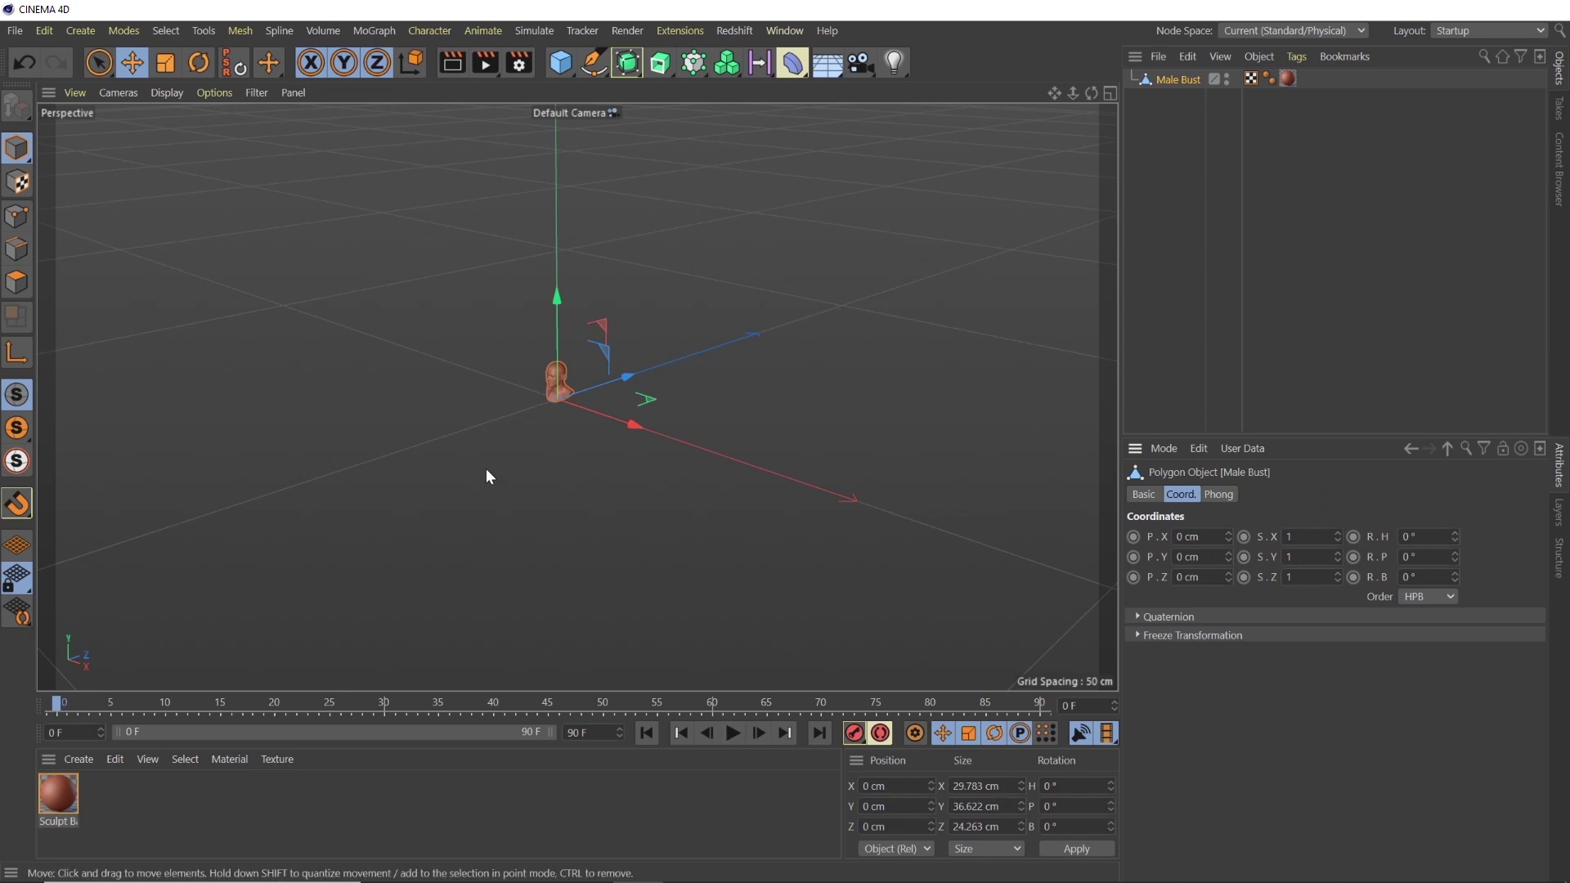
Multiply the male bust's X, Y and Z size by 5 and apply the new dimensions
left_click(1007, 785)
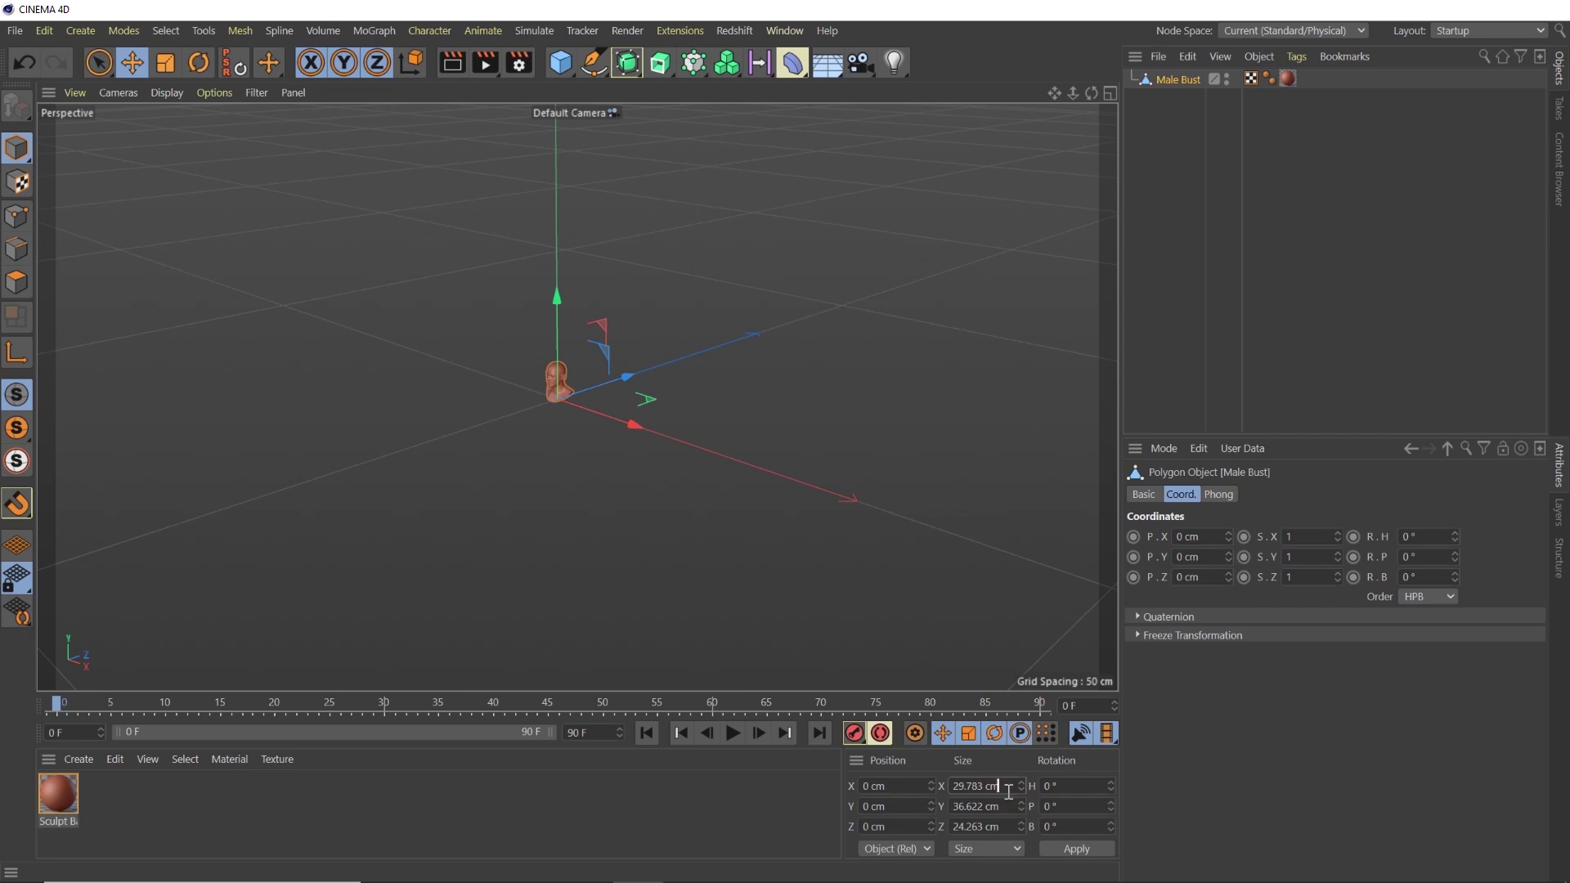
type("*5")
left_click(1004, 807)
type("*5")
left_click(1005, 826)
type("*5")
left_click(1063, 849)
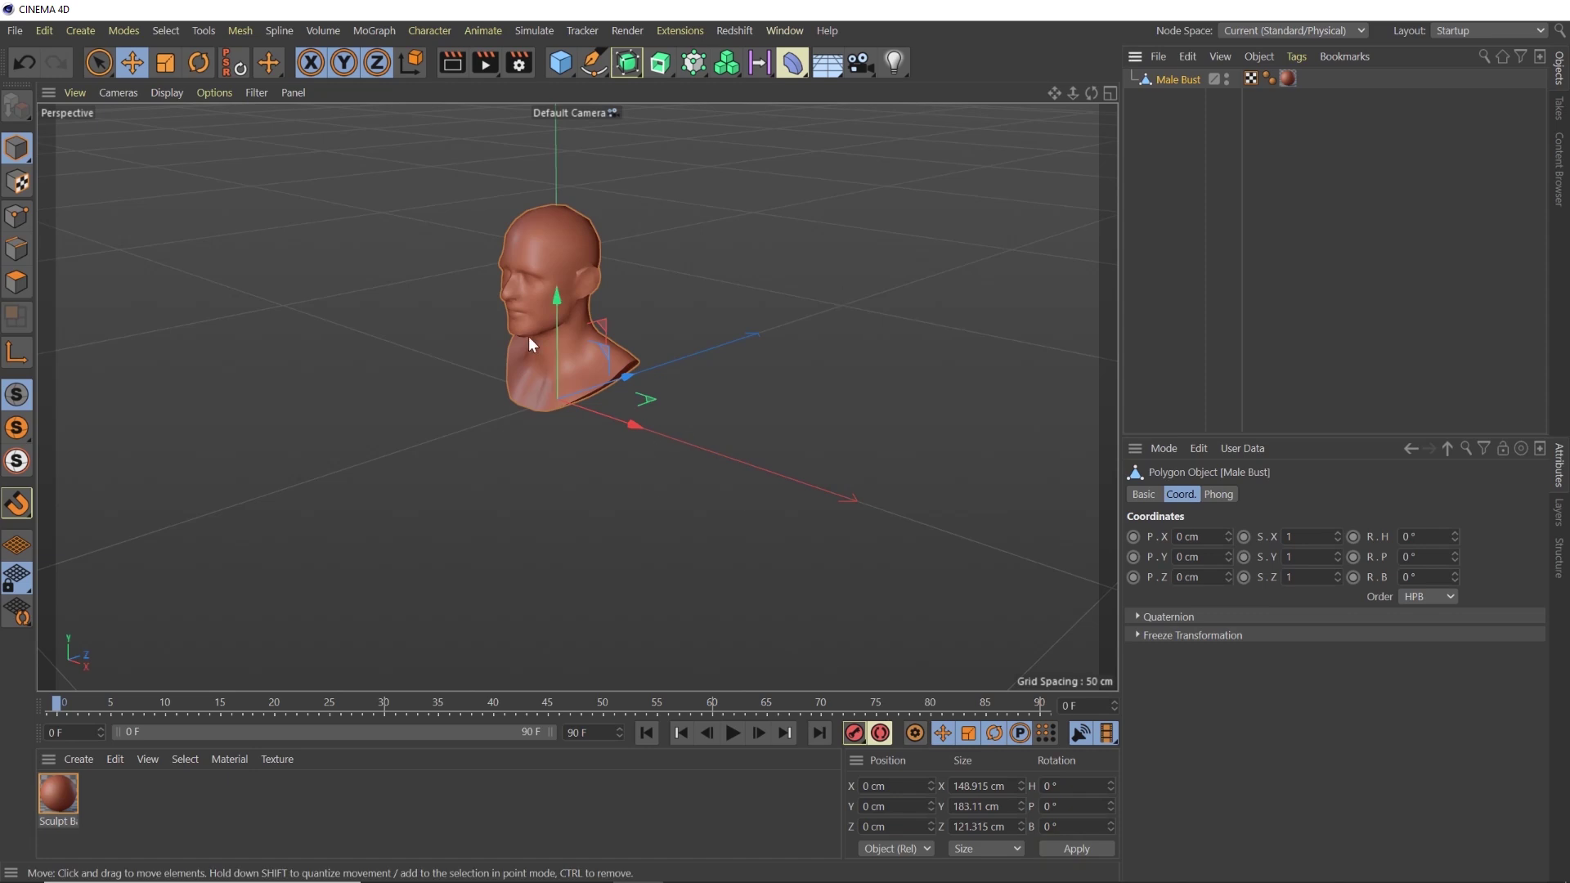
Display the viewport with Gouraud Shading (Lines) to show the bust's polygon mesh
left_click(174, 93)
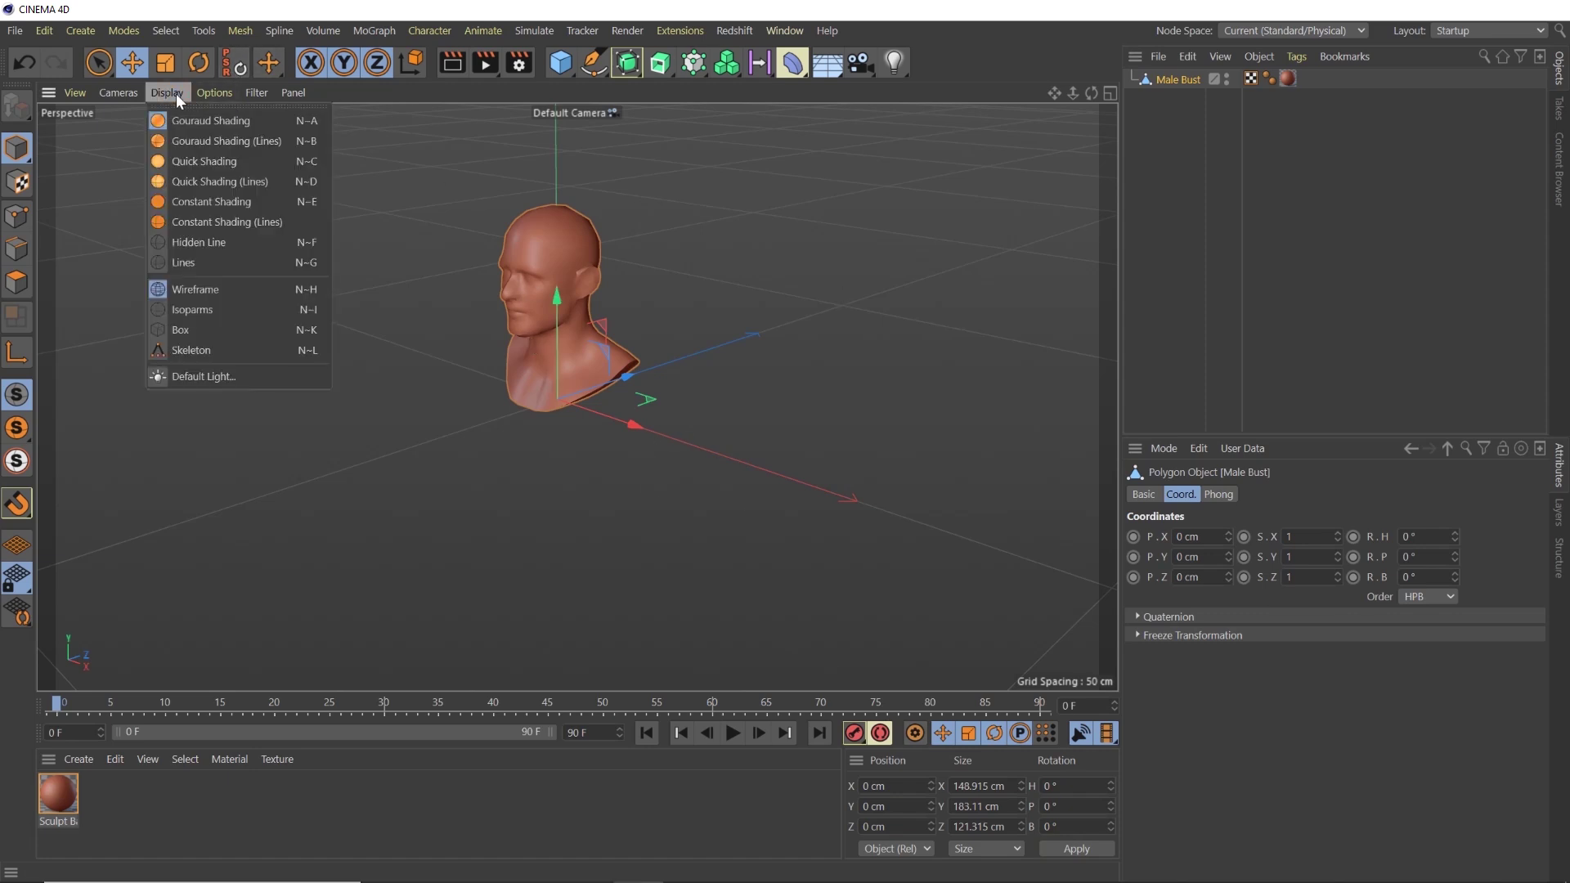
left_click(184, 140)
scroll(615, 385, "up", 3)
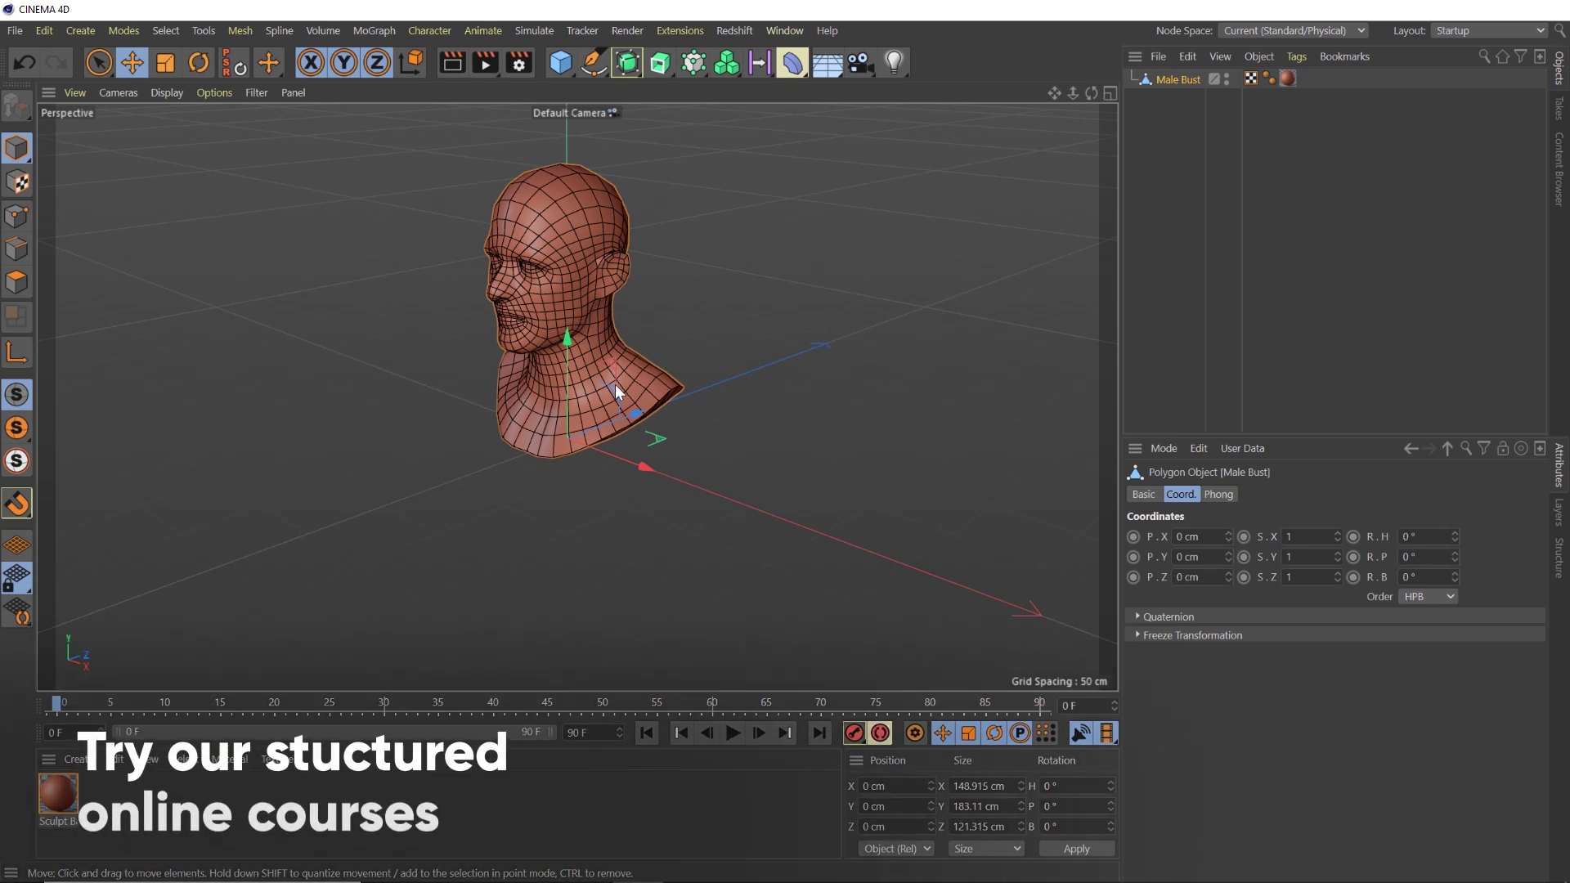
Add a Subdivision Surface as the parent of the male bust and collapse its hierarchy
left_click(627, 62, "alt")
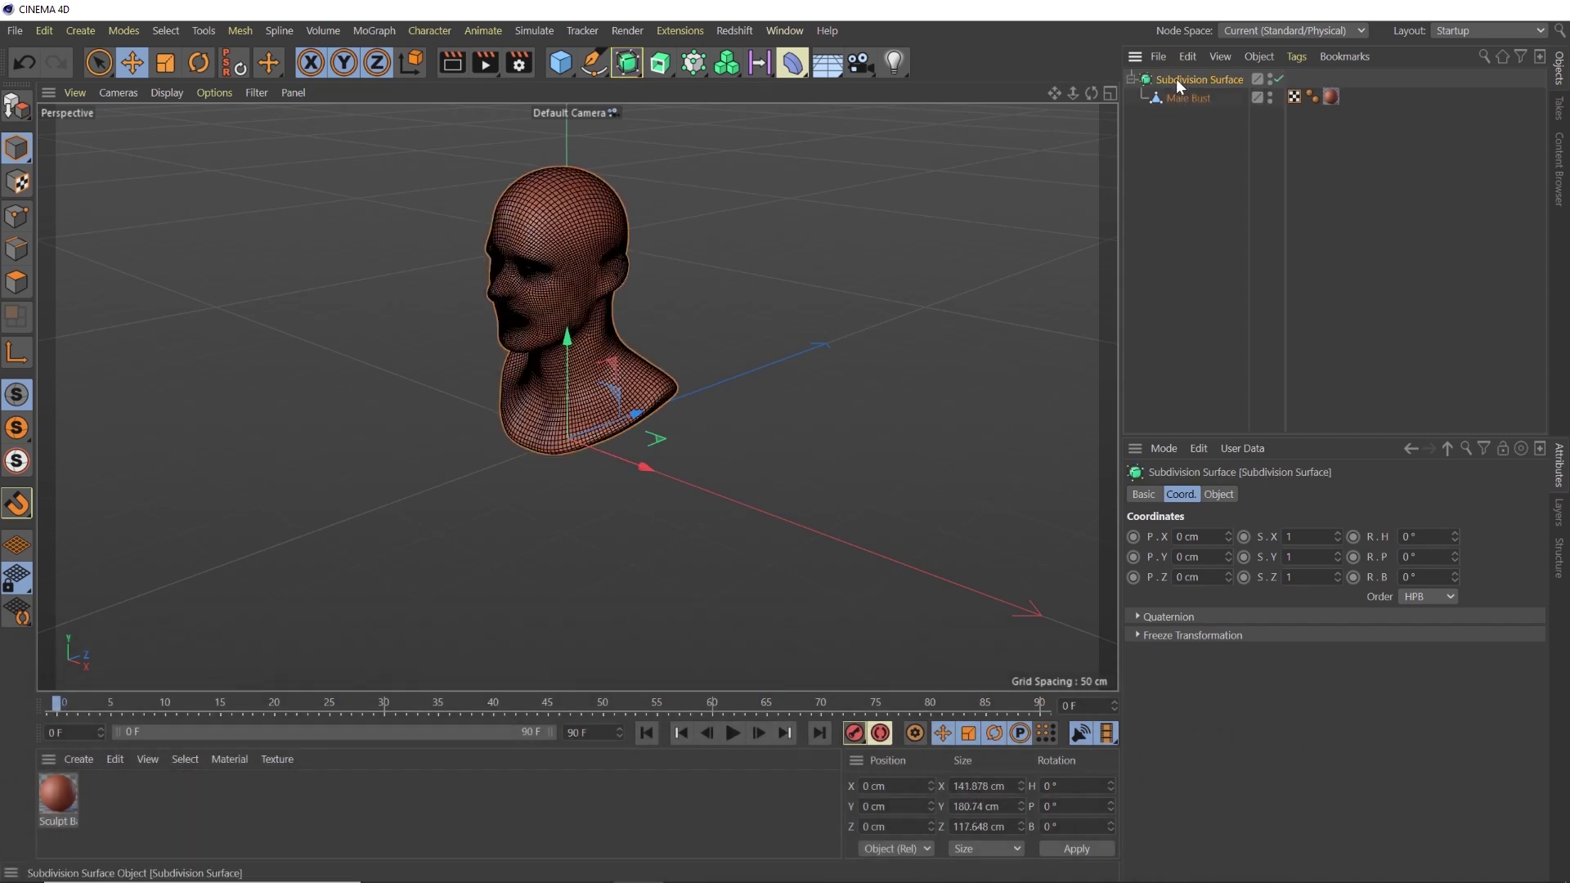
scroll(555, 320, "up", 3)
key("h")
left_click(1131, 78)
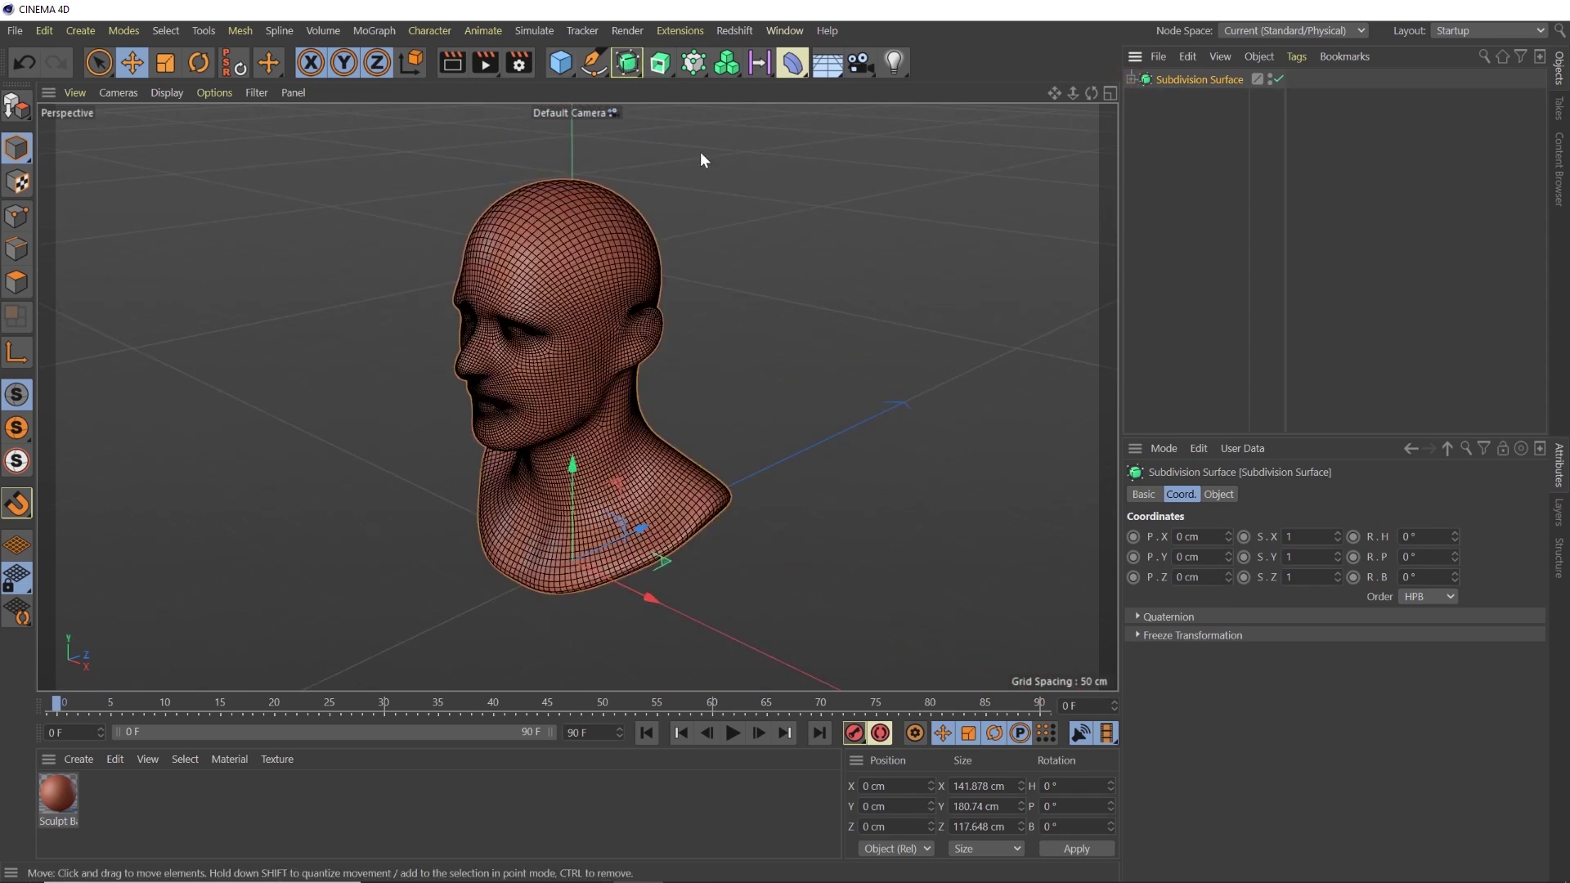
Add a cube with a Z size of 20 cm and raise it to about 89 cm on Y, behind the face
left_click(561, 64)
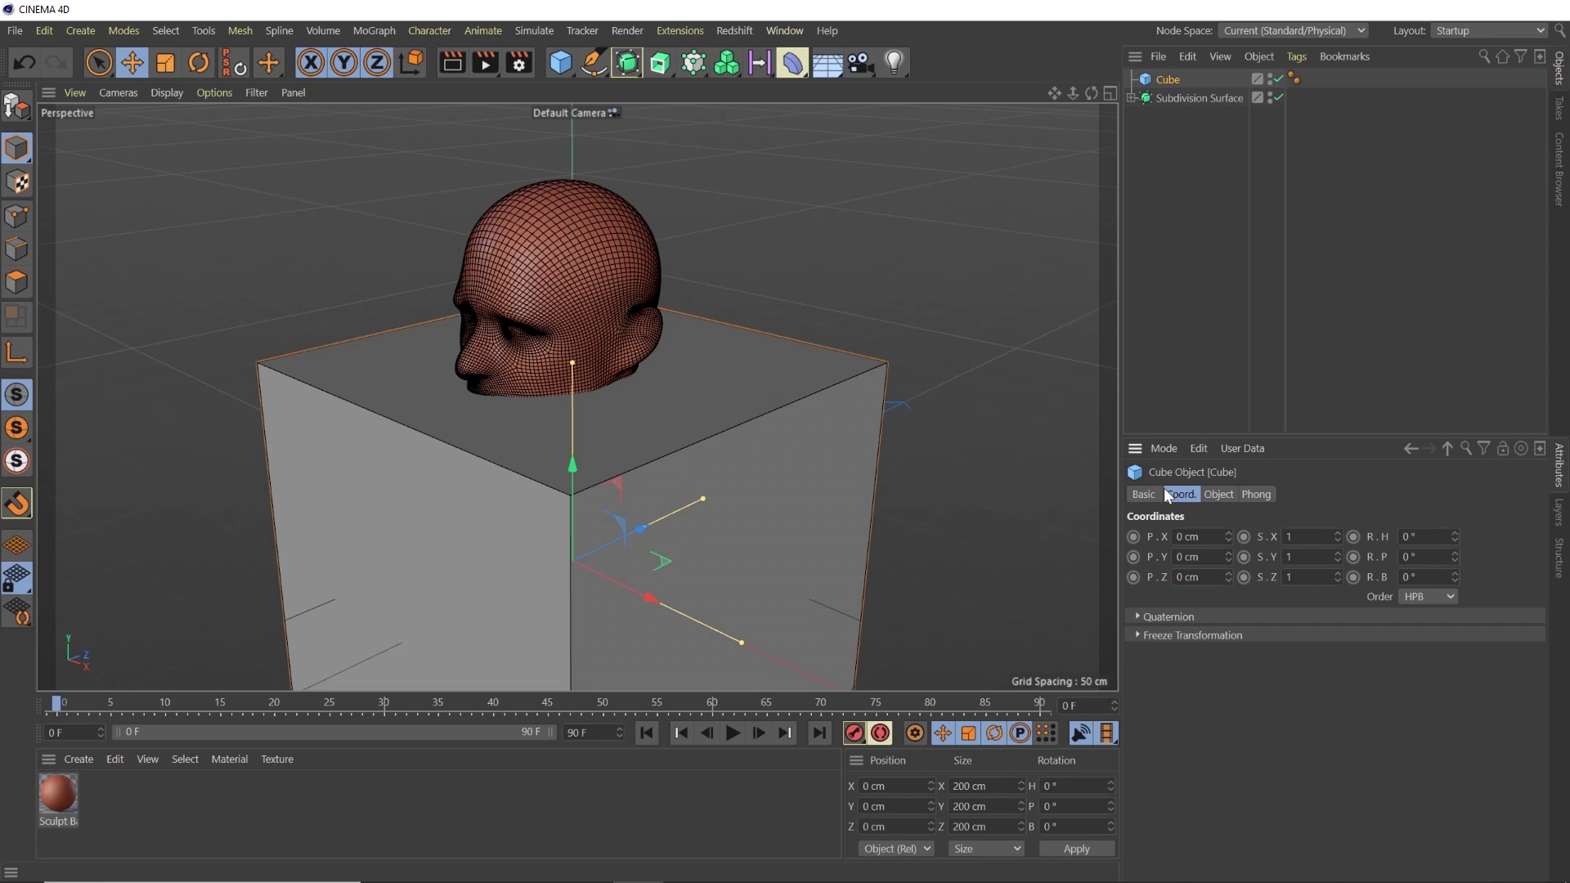
left_click(1214, 494)
double_click(1202, 577)
type("200")
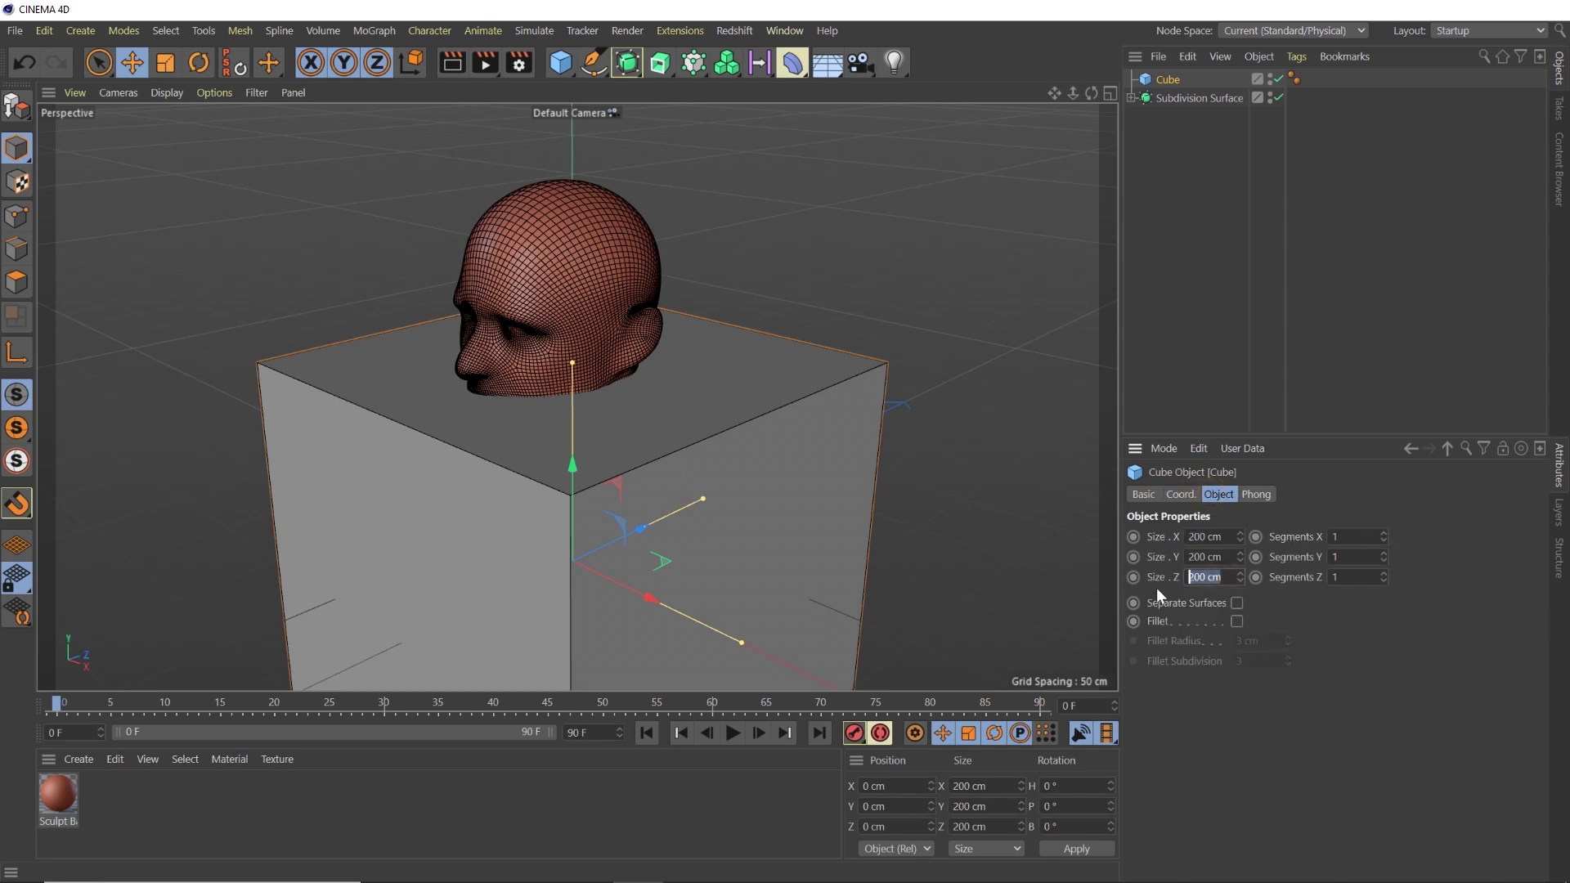
key("Return")
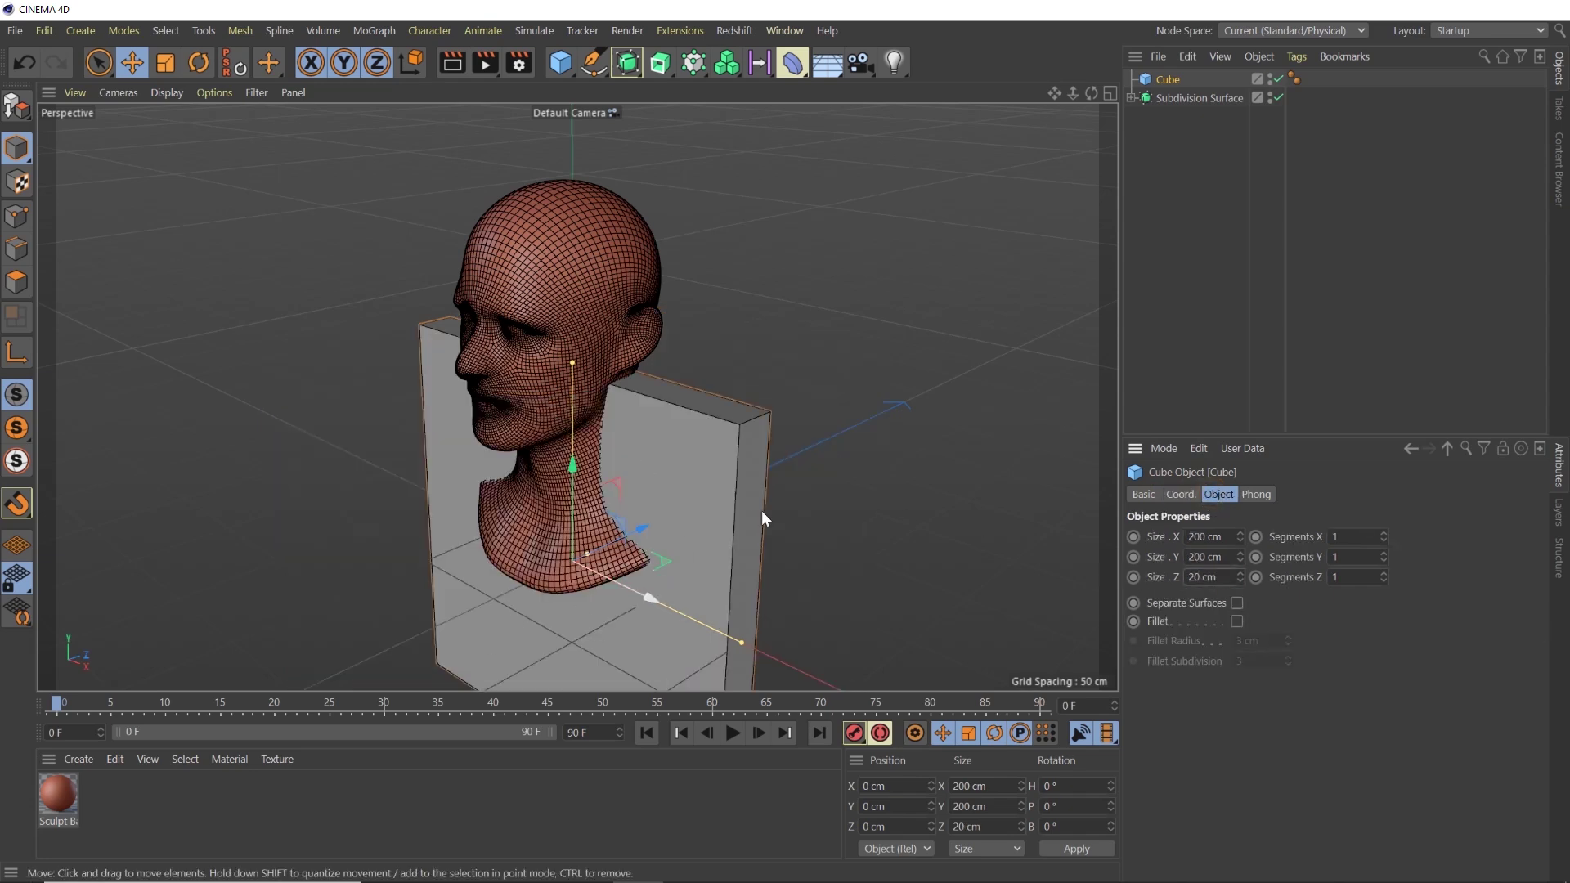
key("e")
left_click_drag(578, 533, 571, 320)
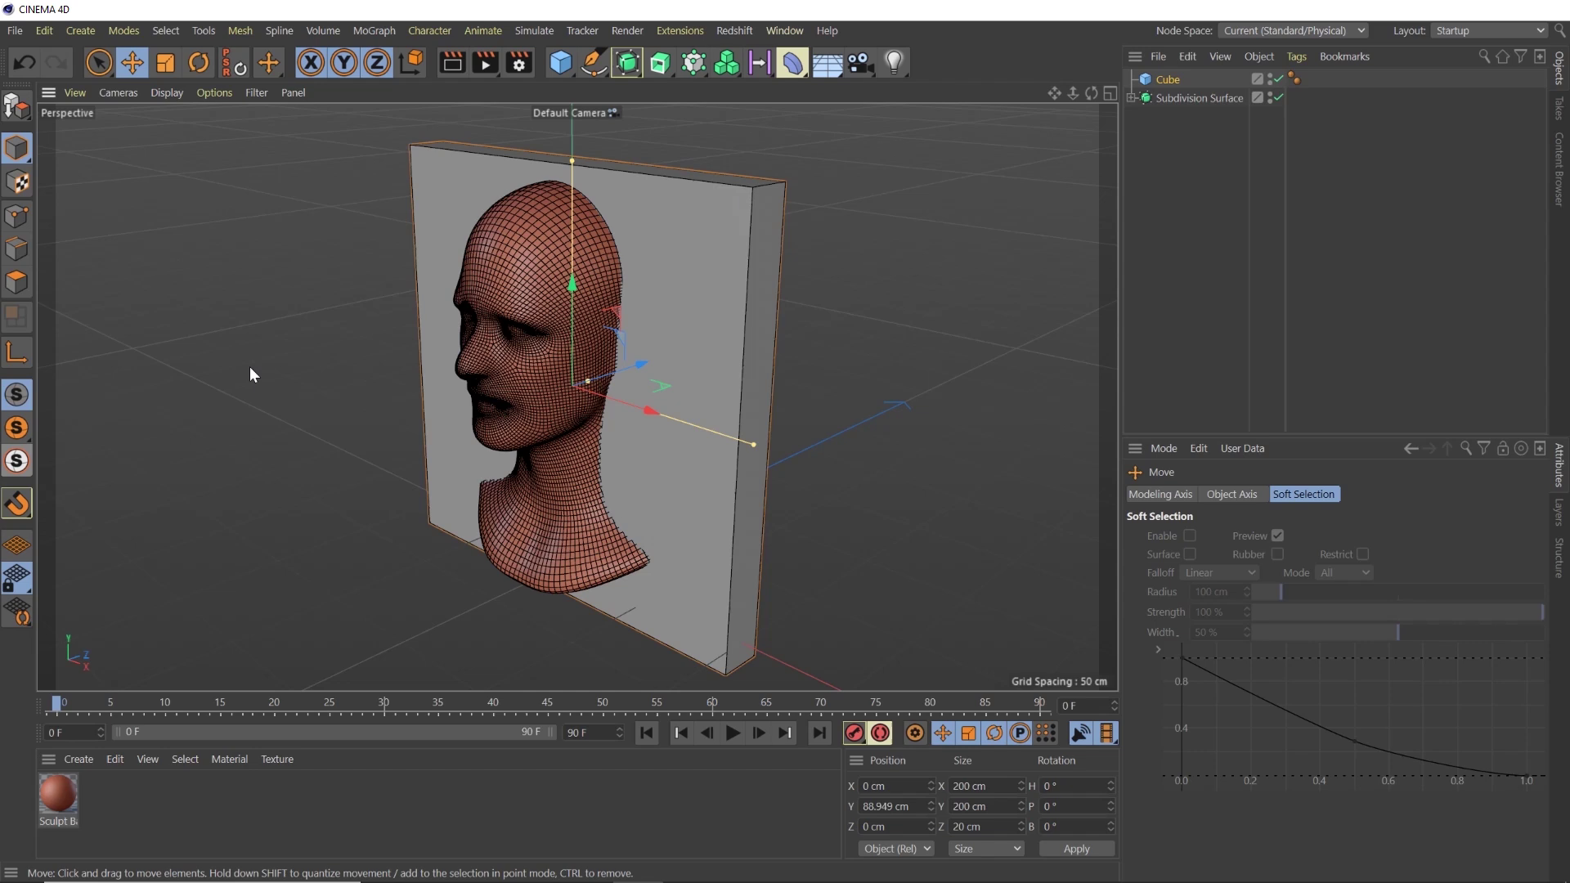
Put the cube in a Cloner with a Grid Array count of 1, 1 and 10
left_click(1209, 80)
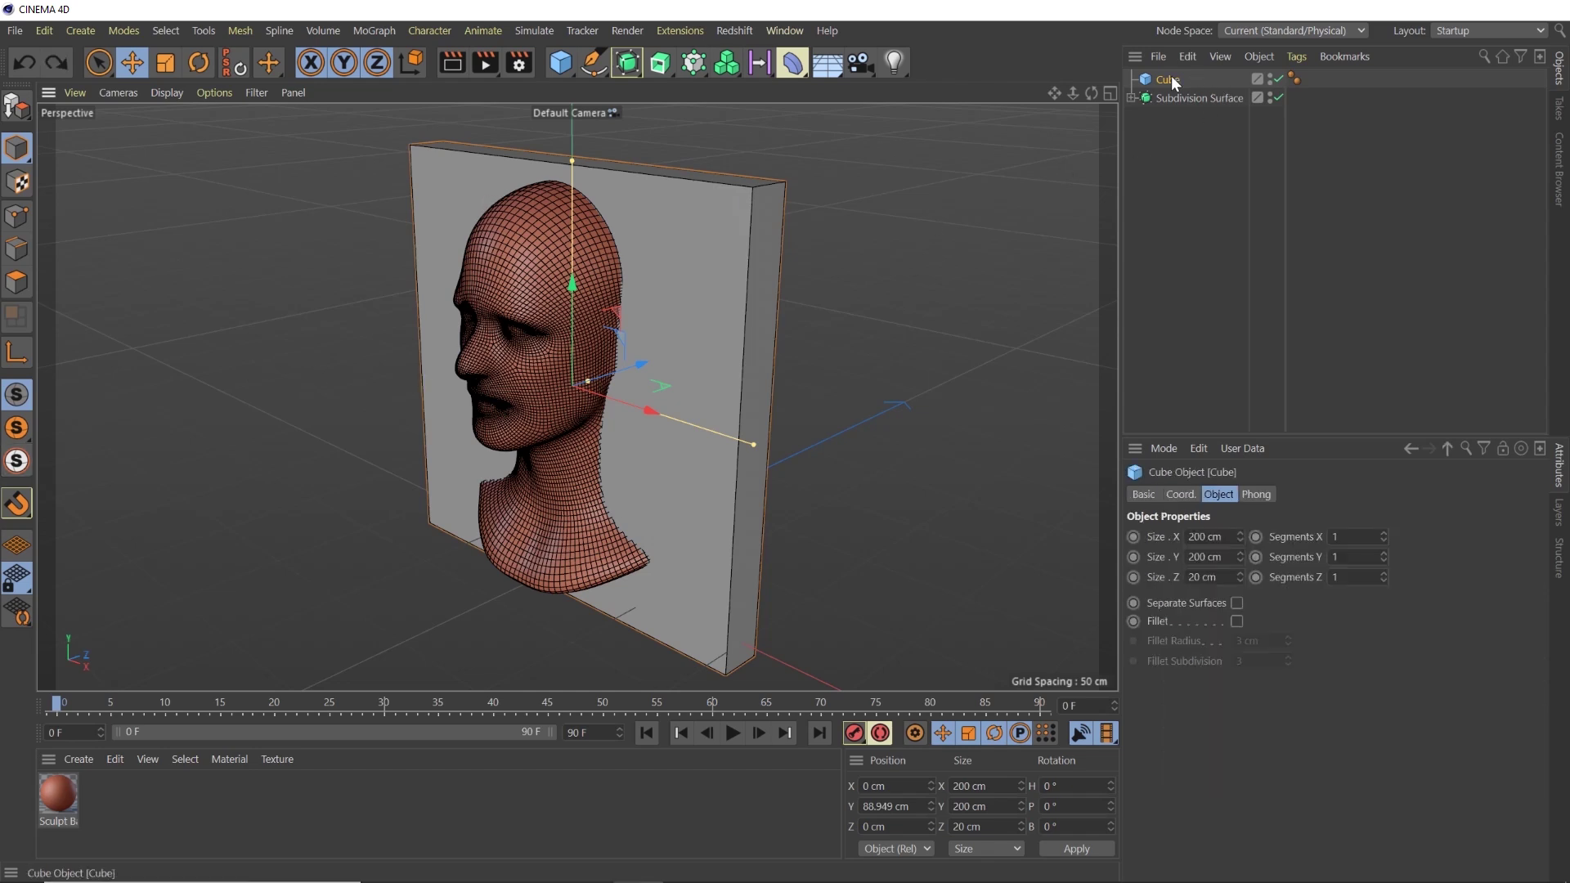
left_click(693, 62, "alt")
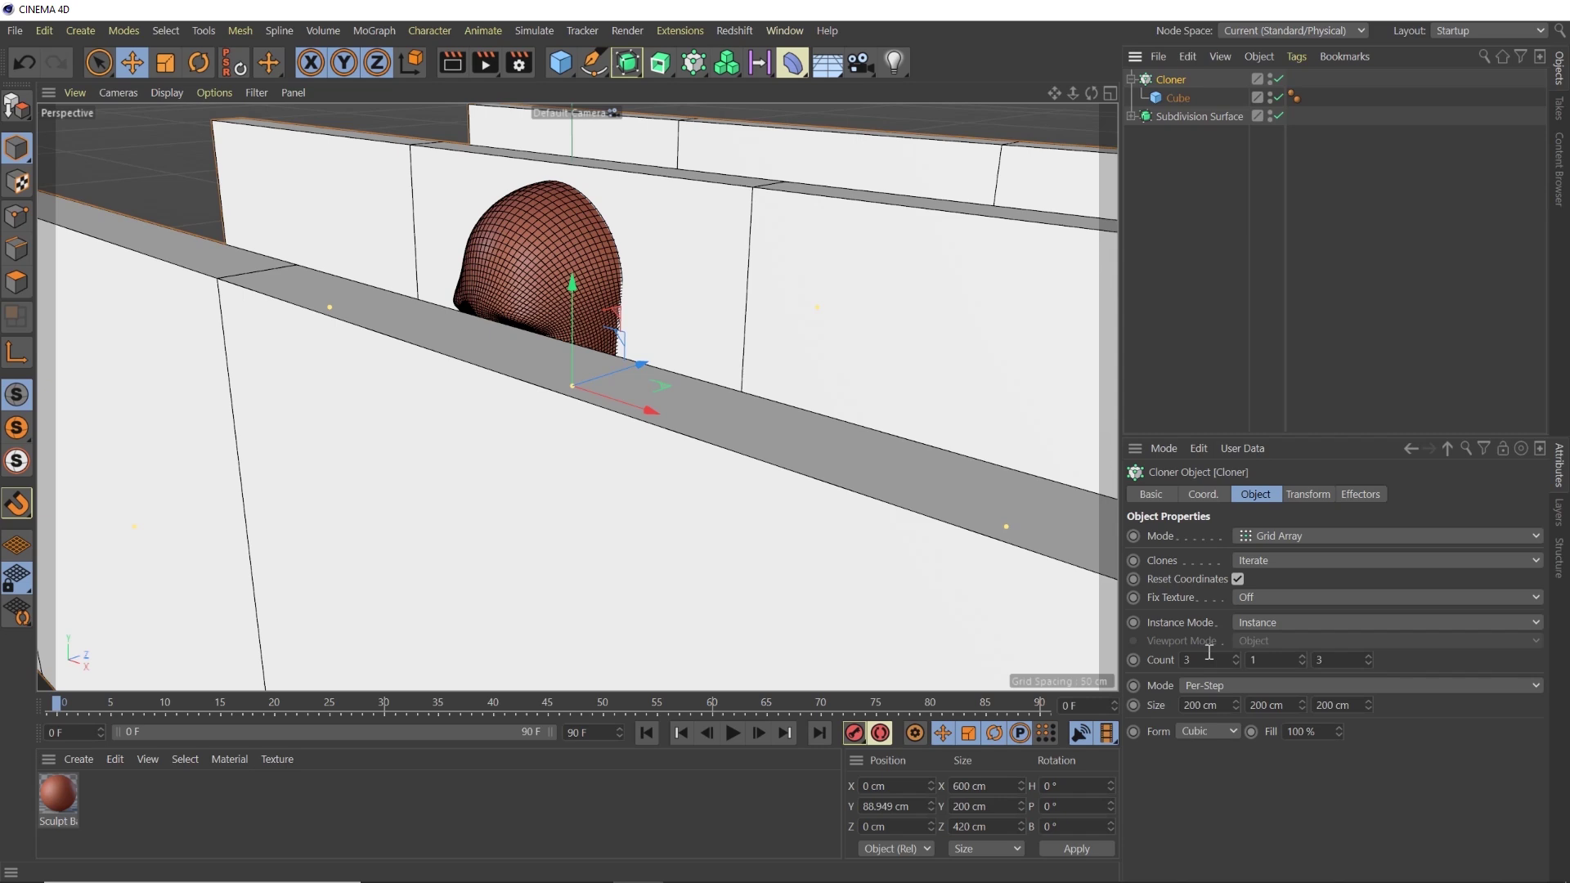
left_click(1235, 666)
left_click(1236, 665)
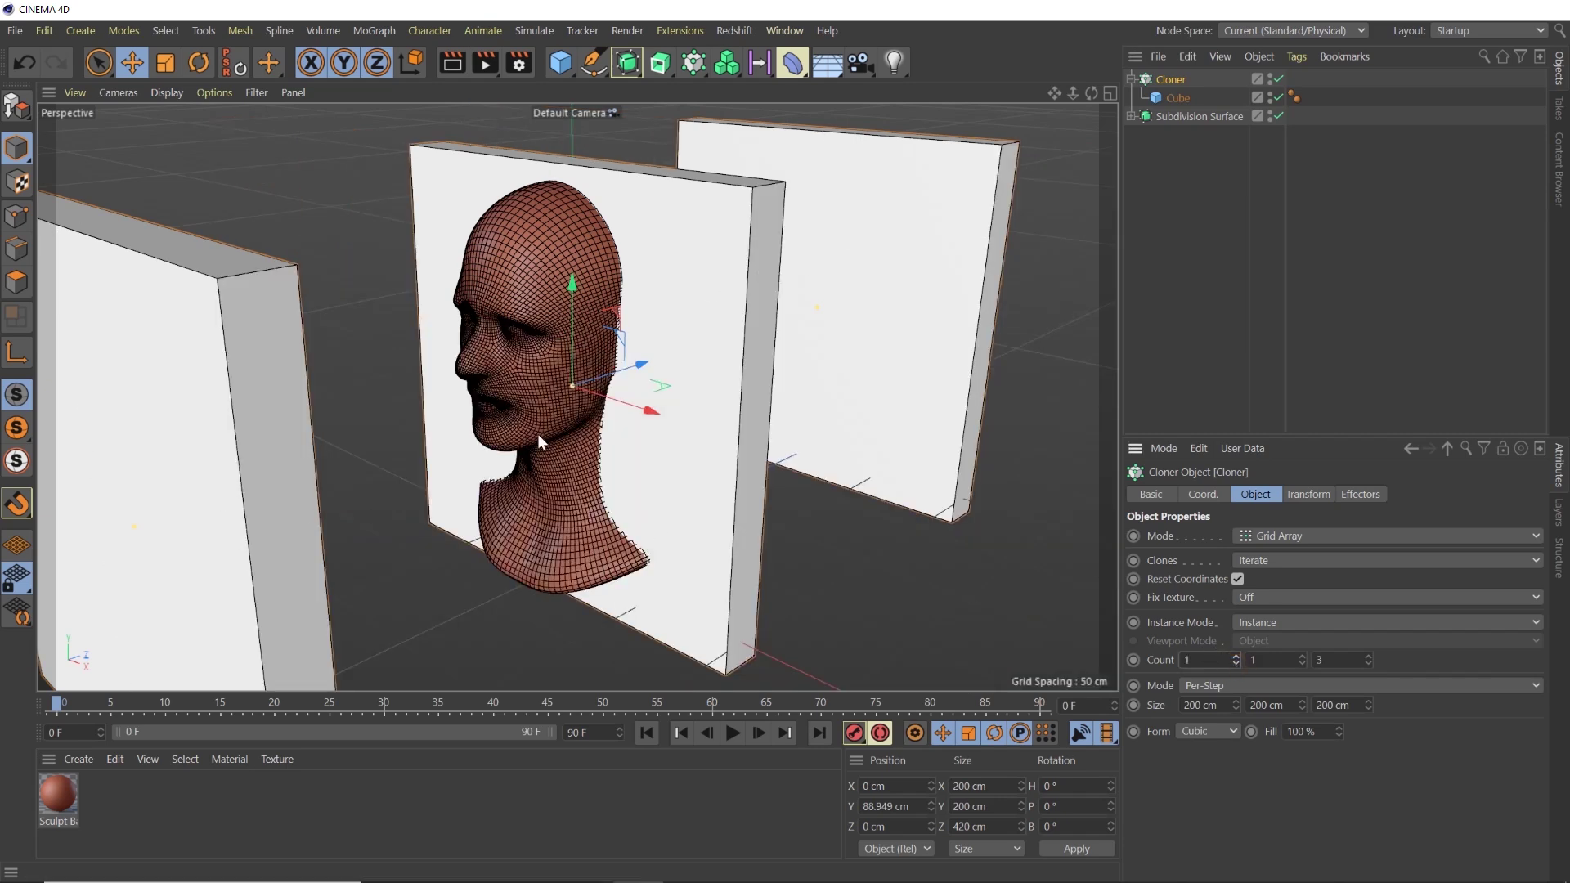
double_click(1337, 660)
type("10")
key("Return")
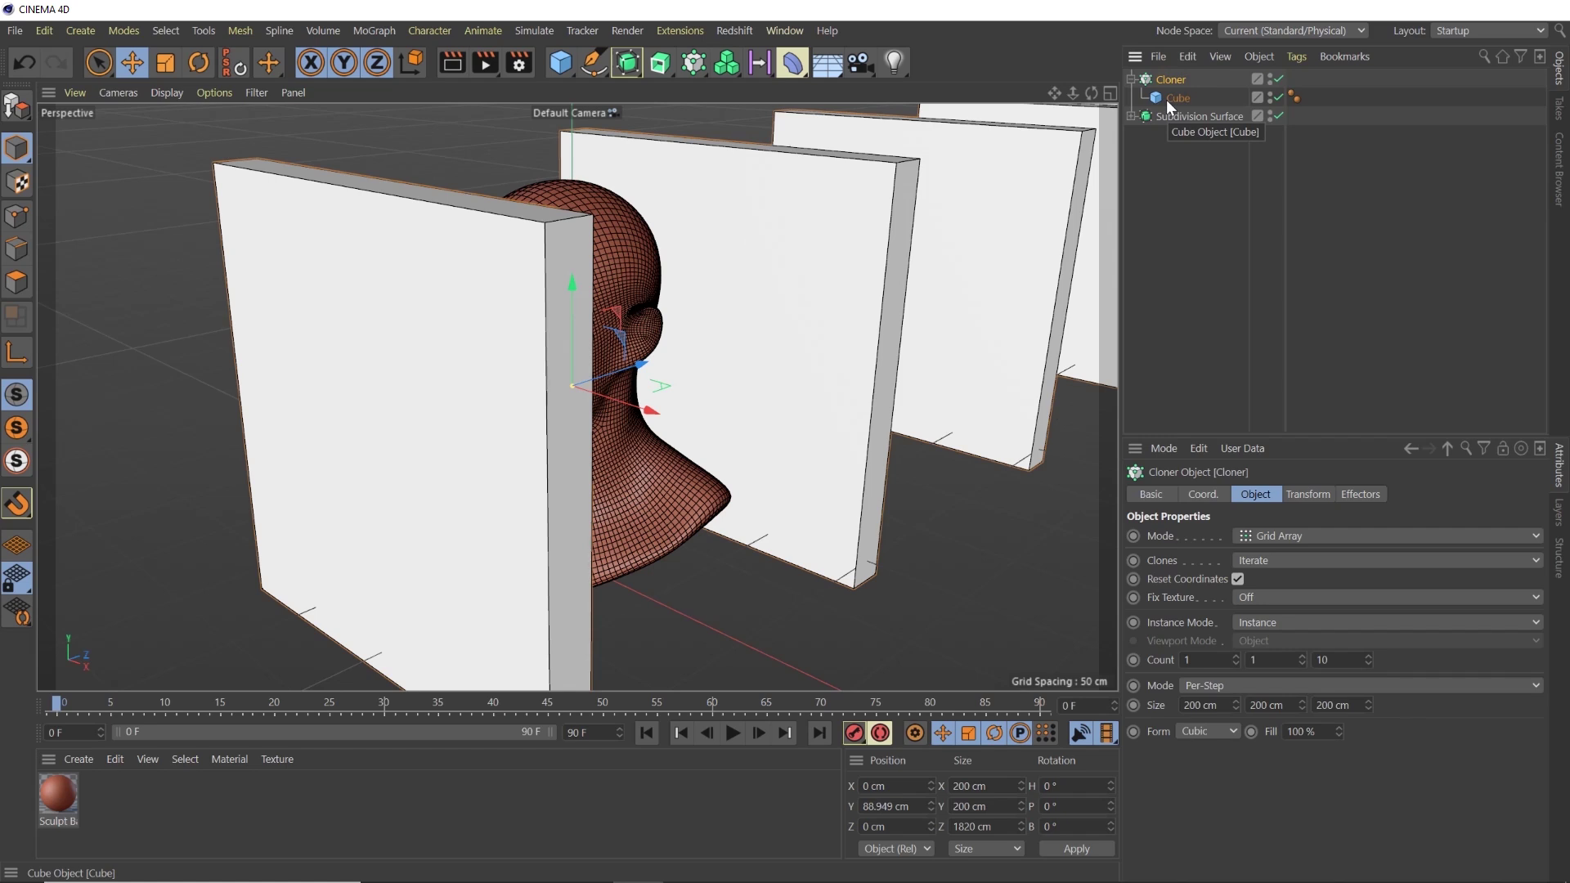
Set the Cloner's per-step Z size to 60 cm and frame the clones in the view
left_click(1345, 706)
type("60")
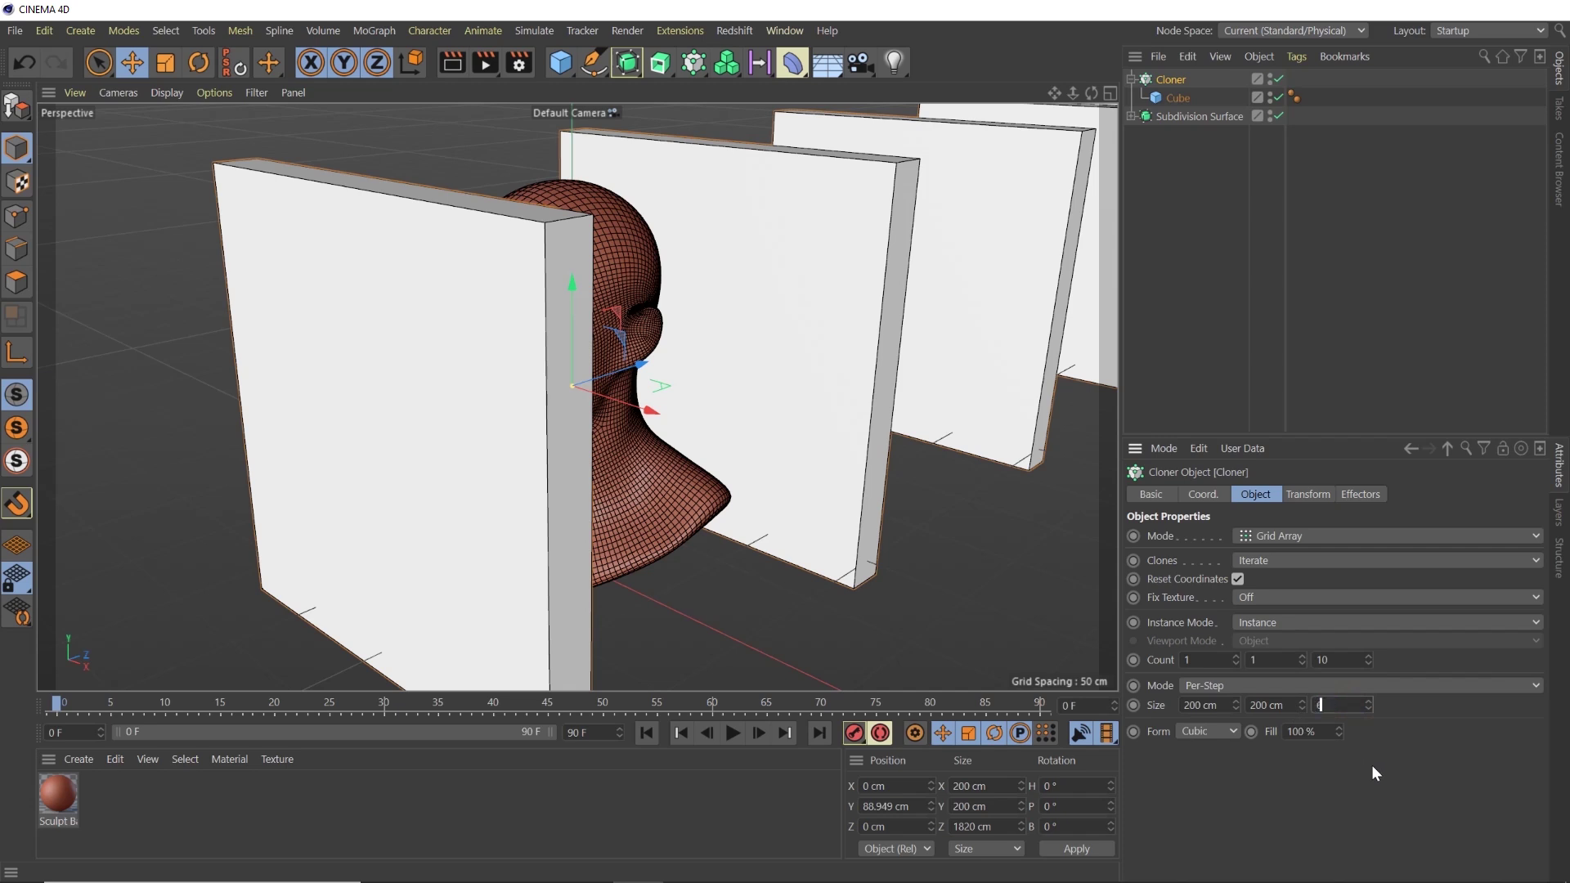
key("Return")
key("h")
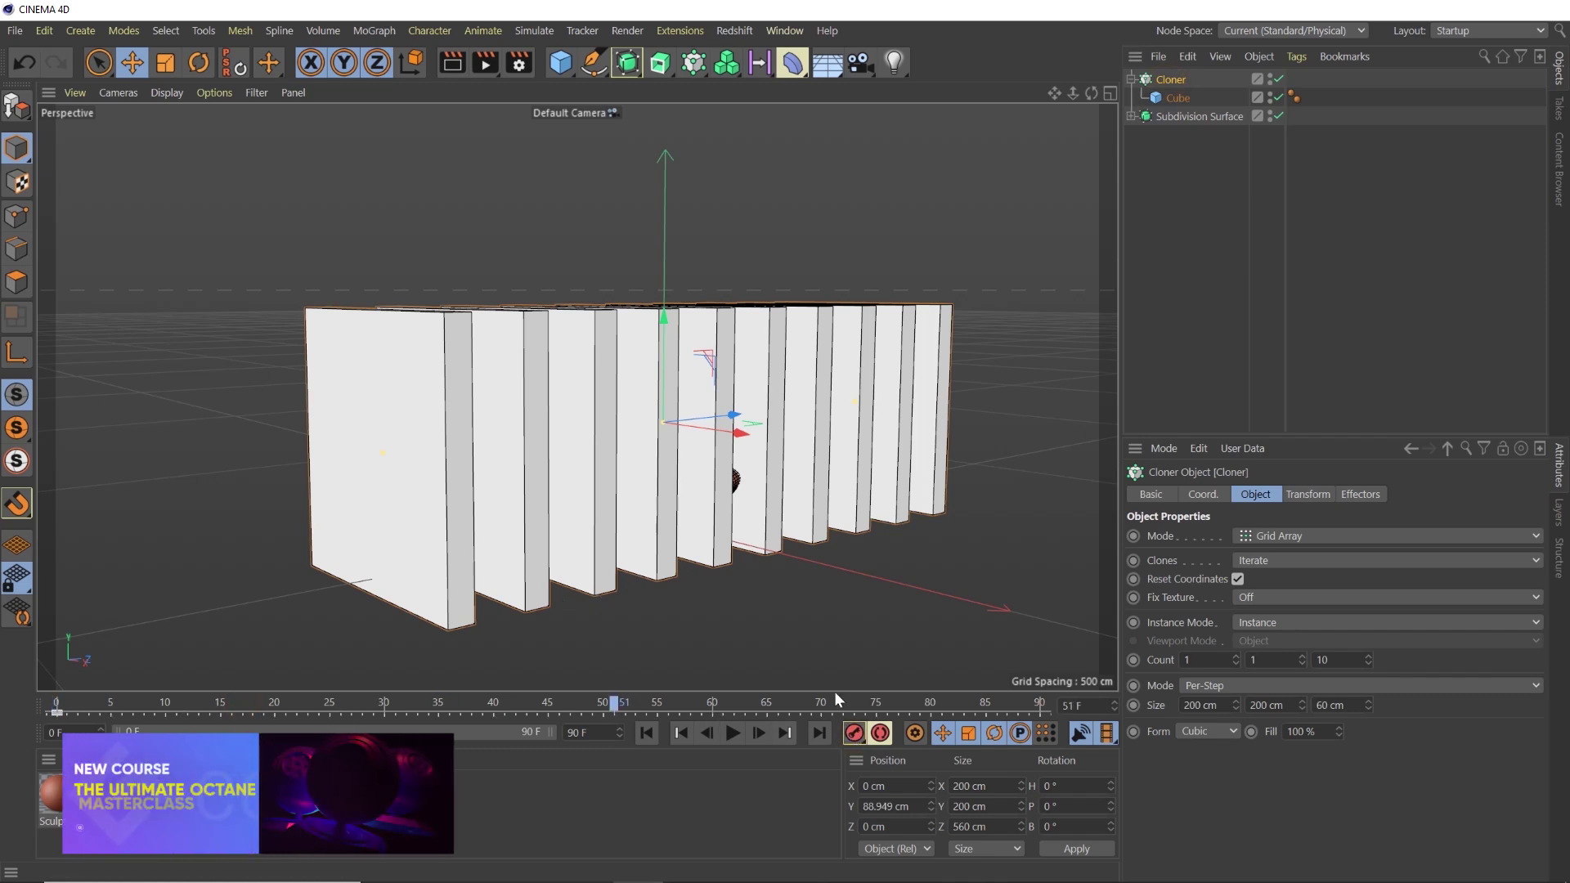
Keyframe the Cloner's Z position at 180 cm on frame 90
left_click(1040, 701)
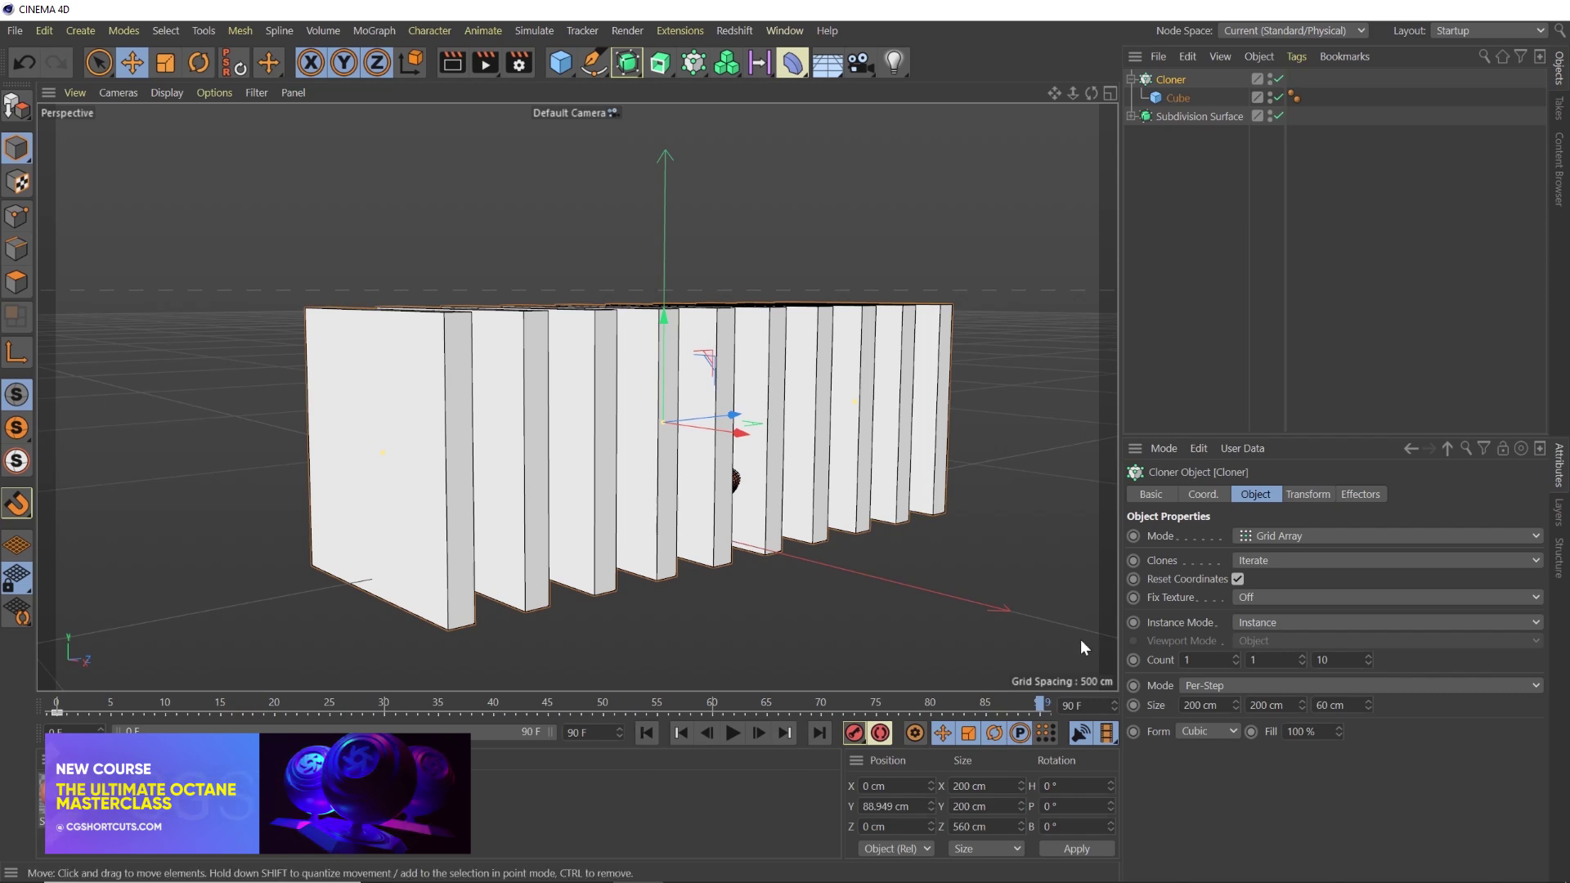
left_click(1214, 494)
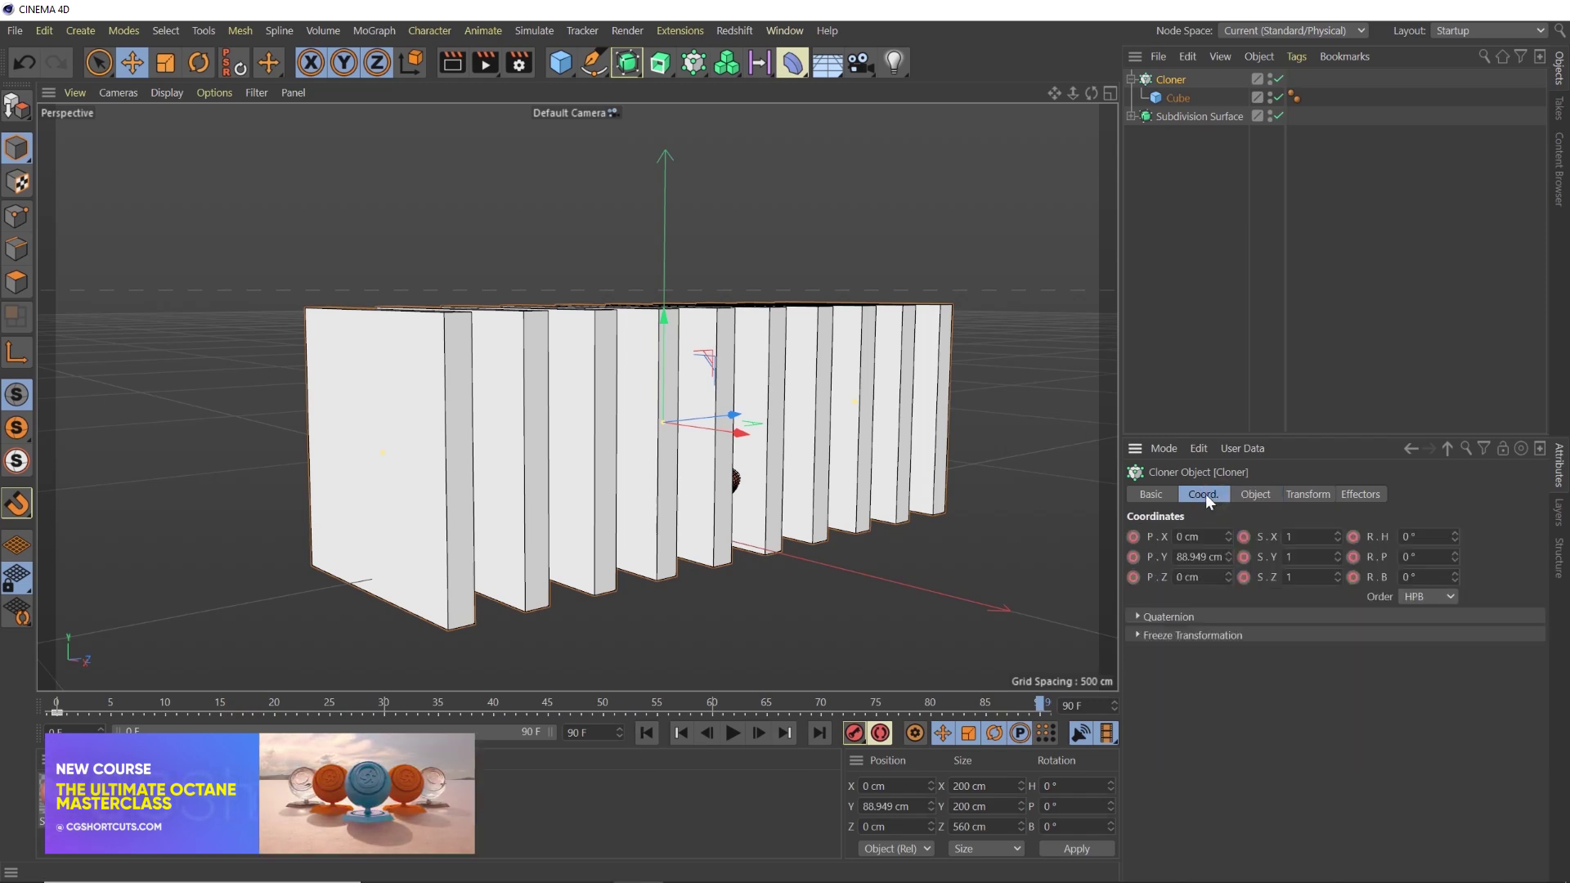
left_click(1195, 576)
type("180")
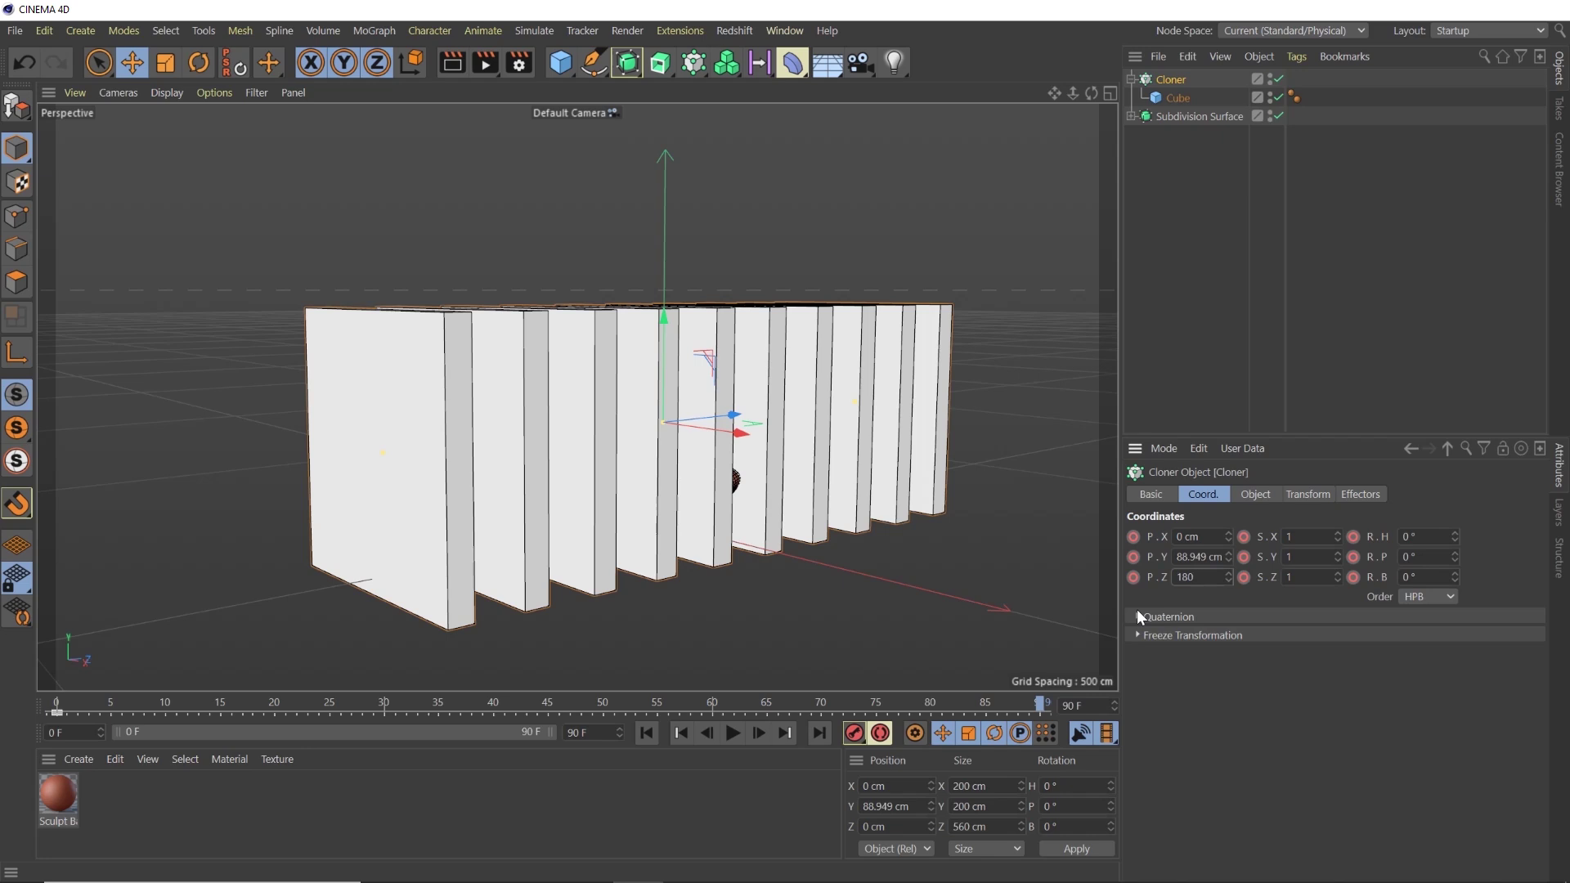
mouse_move(986, 524)
left_mouse_down("alt")
mouse_move(897, 513)
mouse_move(649, 370)
left_mouse_up("alt")
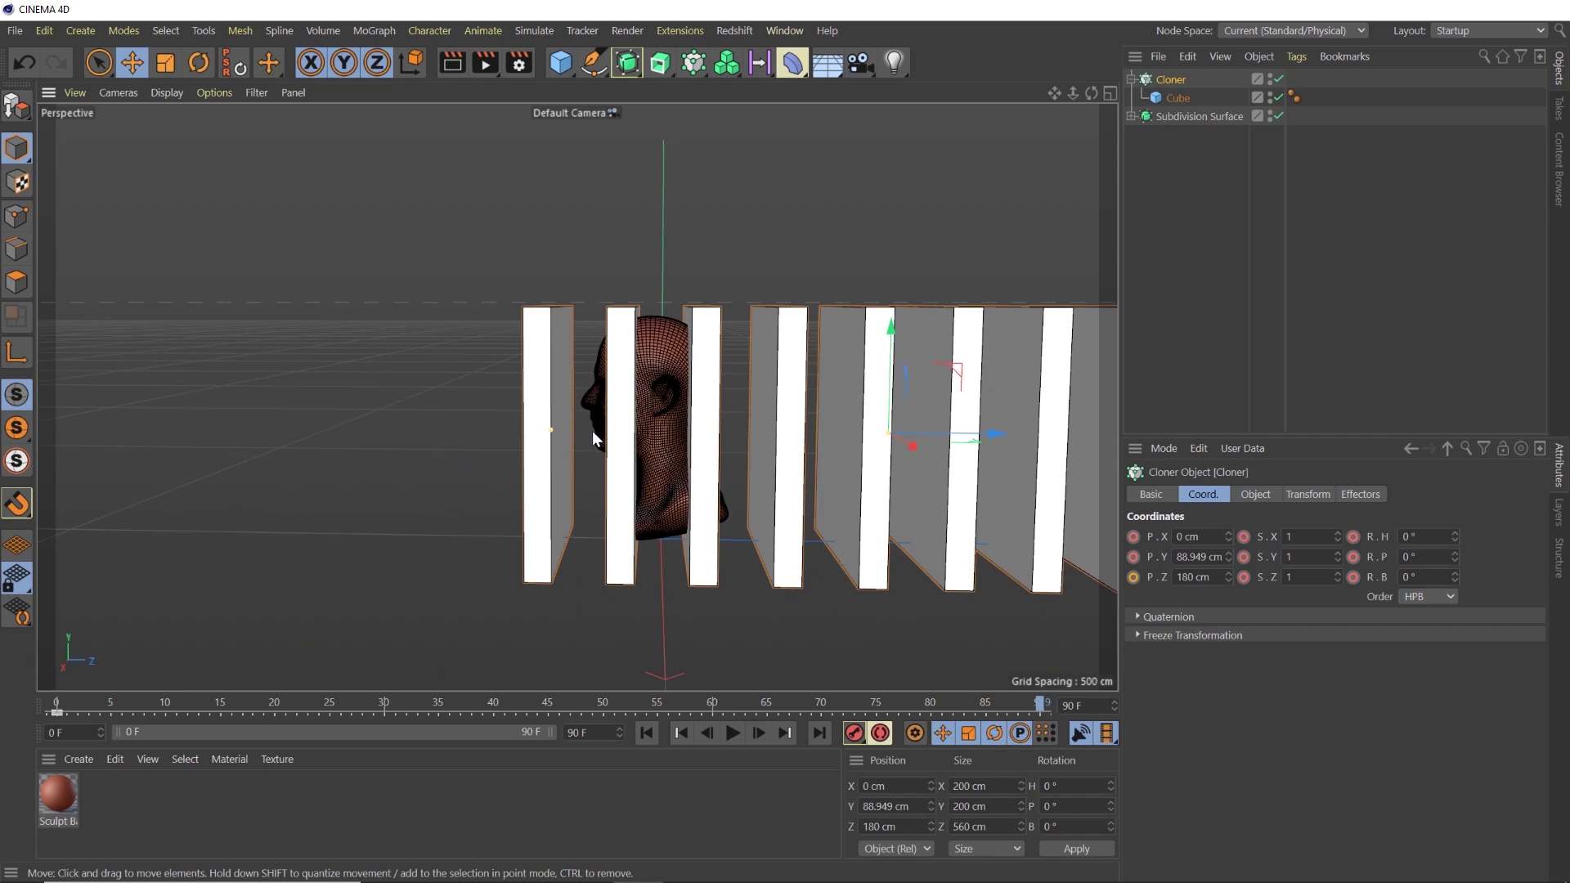
left_click(1134, 577)
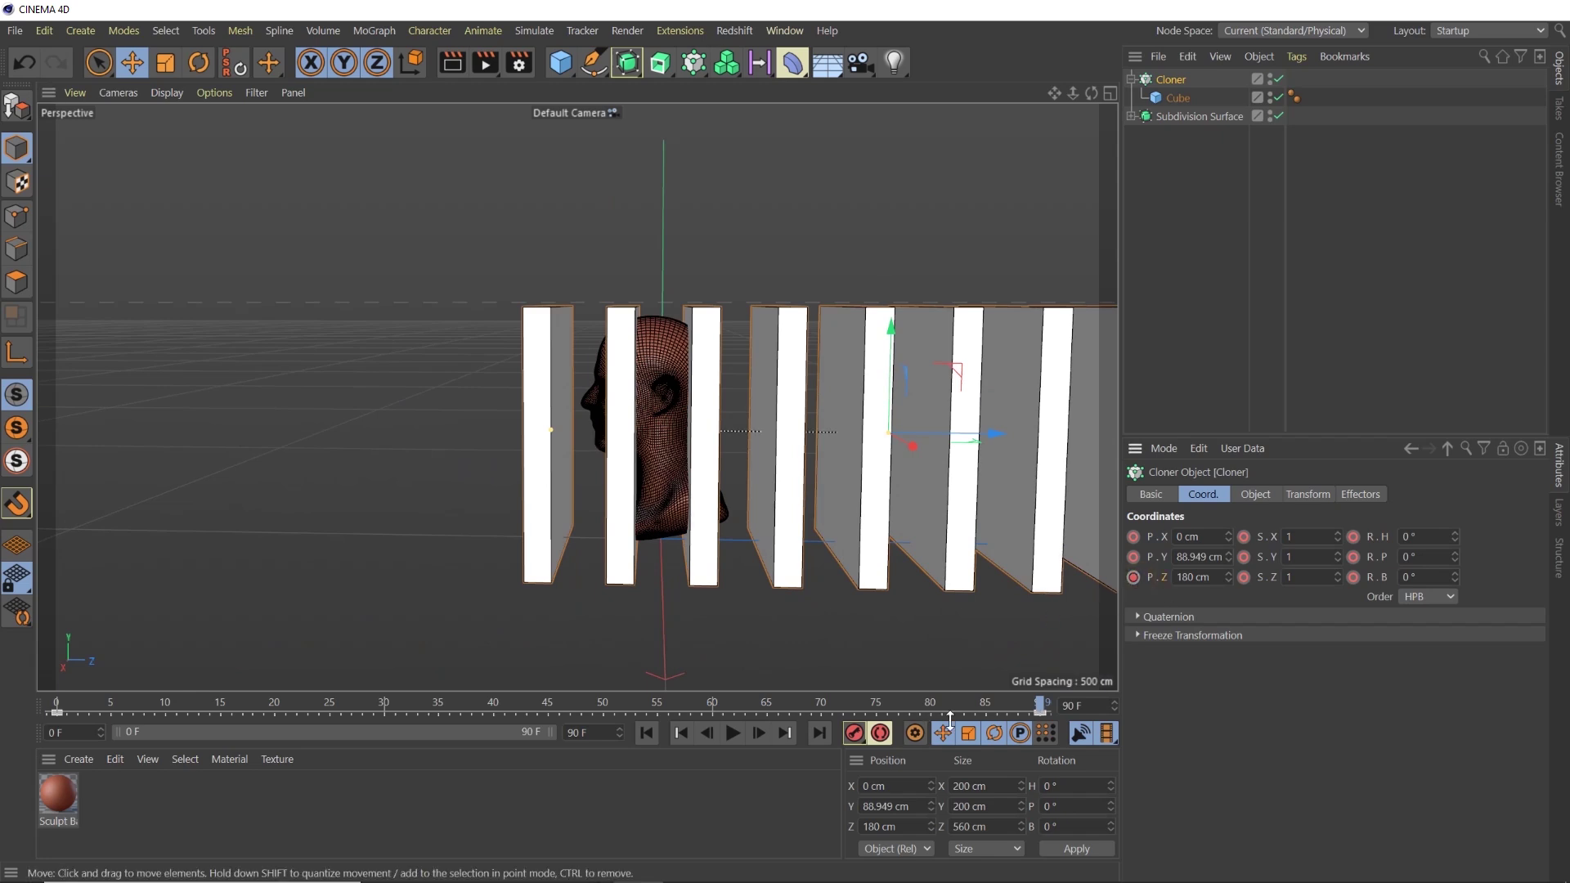
Move the Cloner's final keyframe to frame 91, extending the timeline for the move and restoring its end to frame 90
left_click(619, 729)
left_click_drag(1027, 708, 1039, 707)
left_click(618, 736)
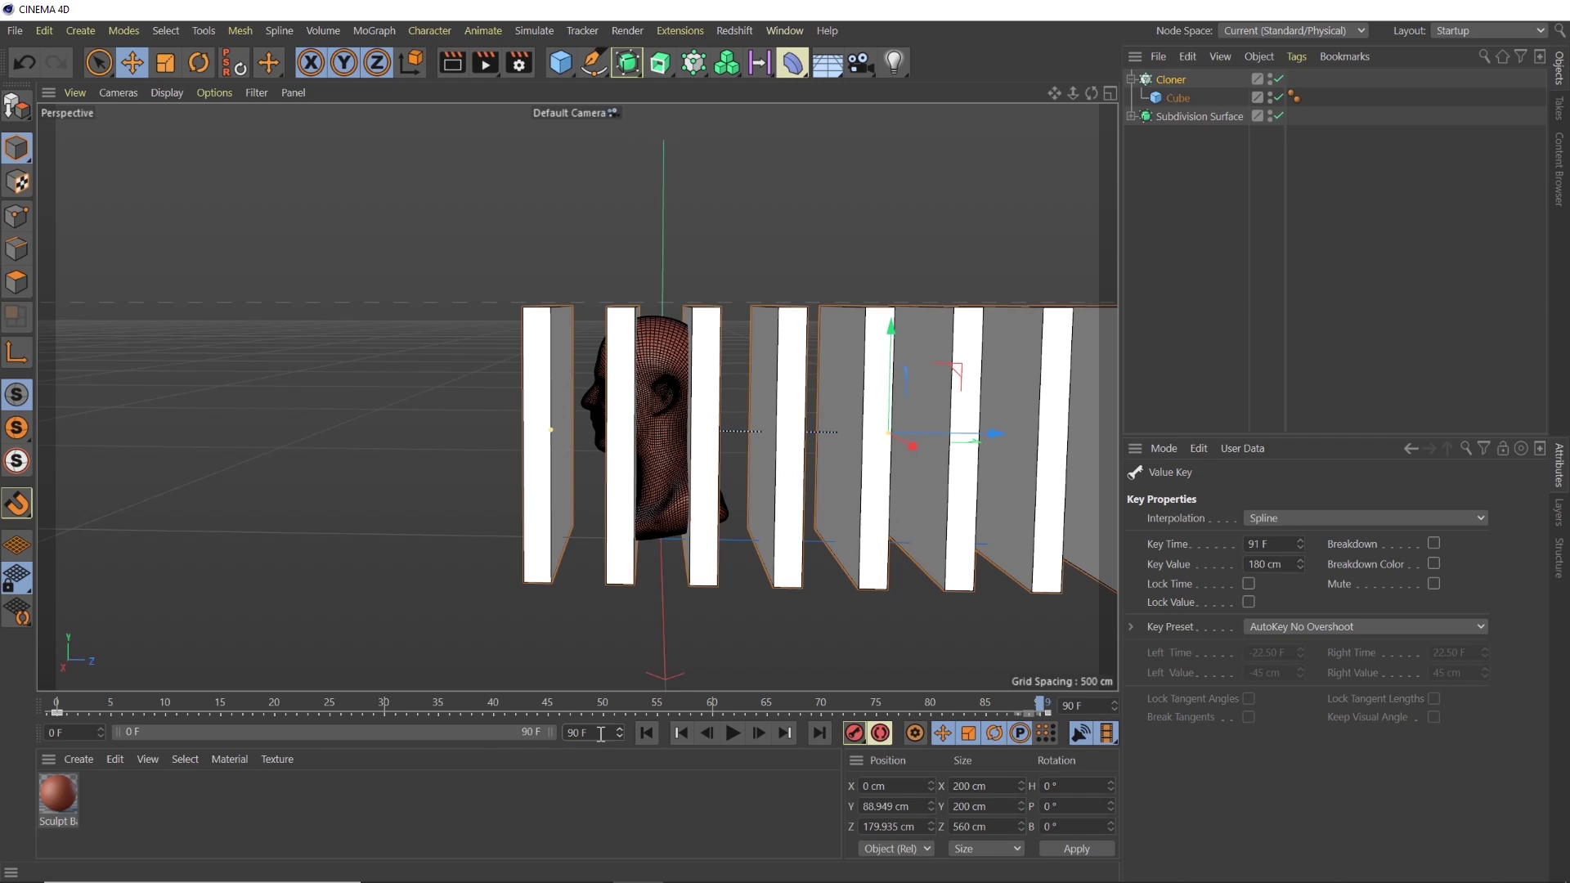
Play the slab animation from the first frame to check its motion, then stop playback
left_click(649, 736)
left_click(733, 733)
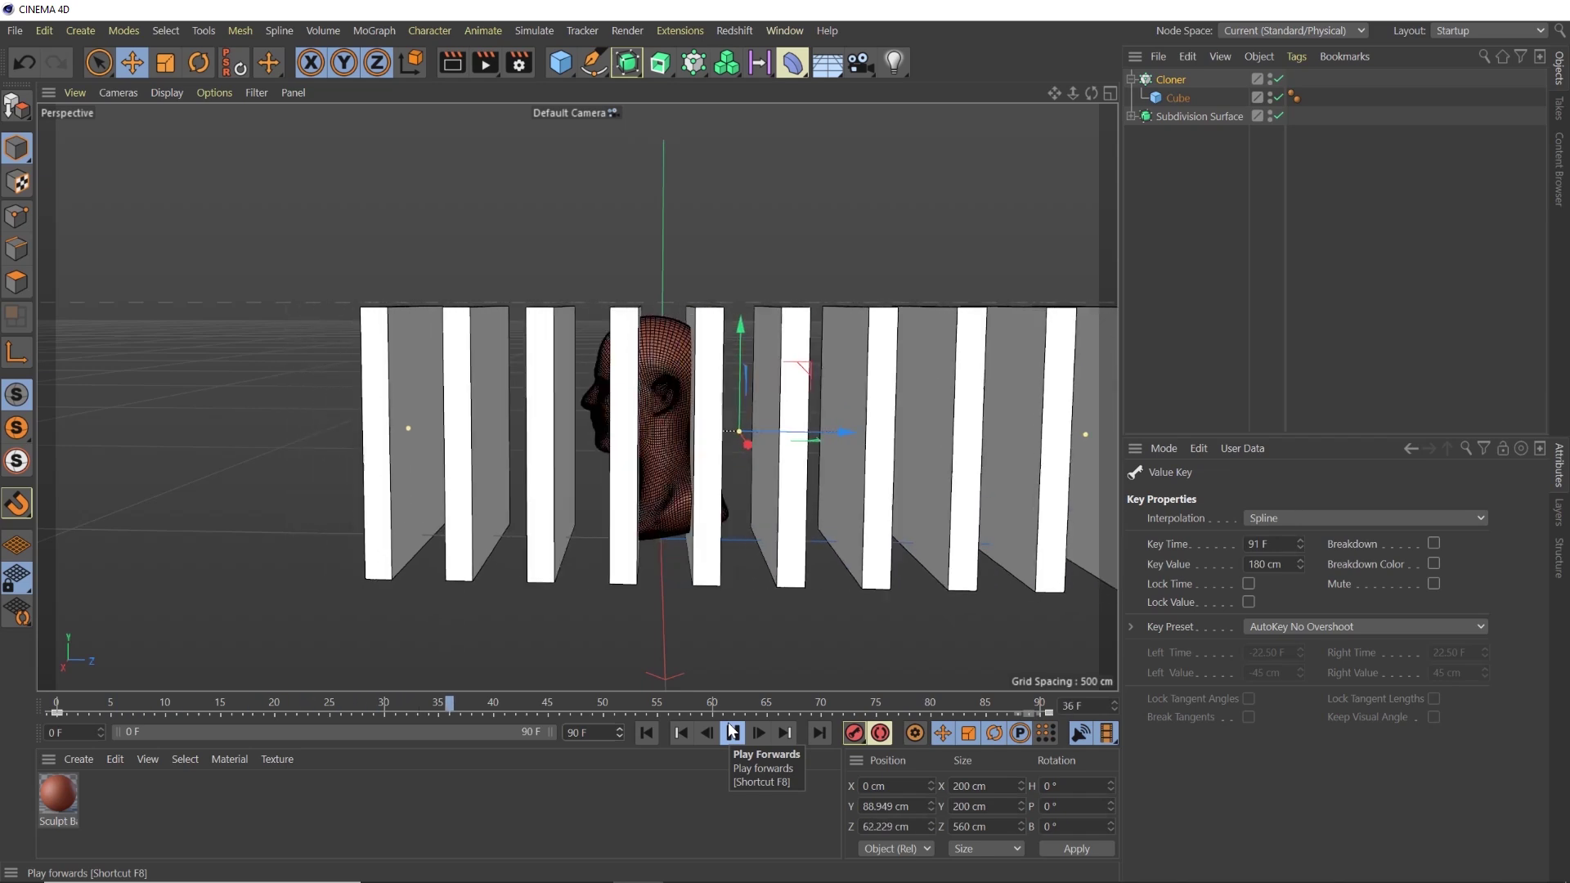
left_click(732, 732)
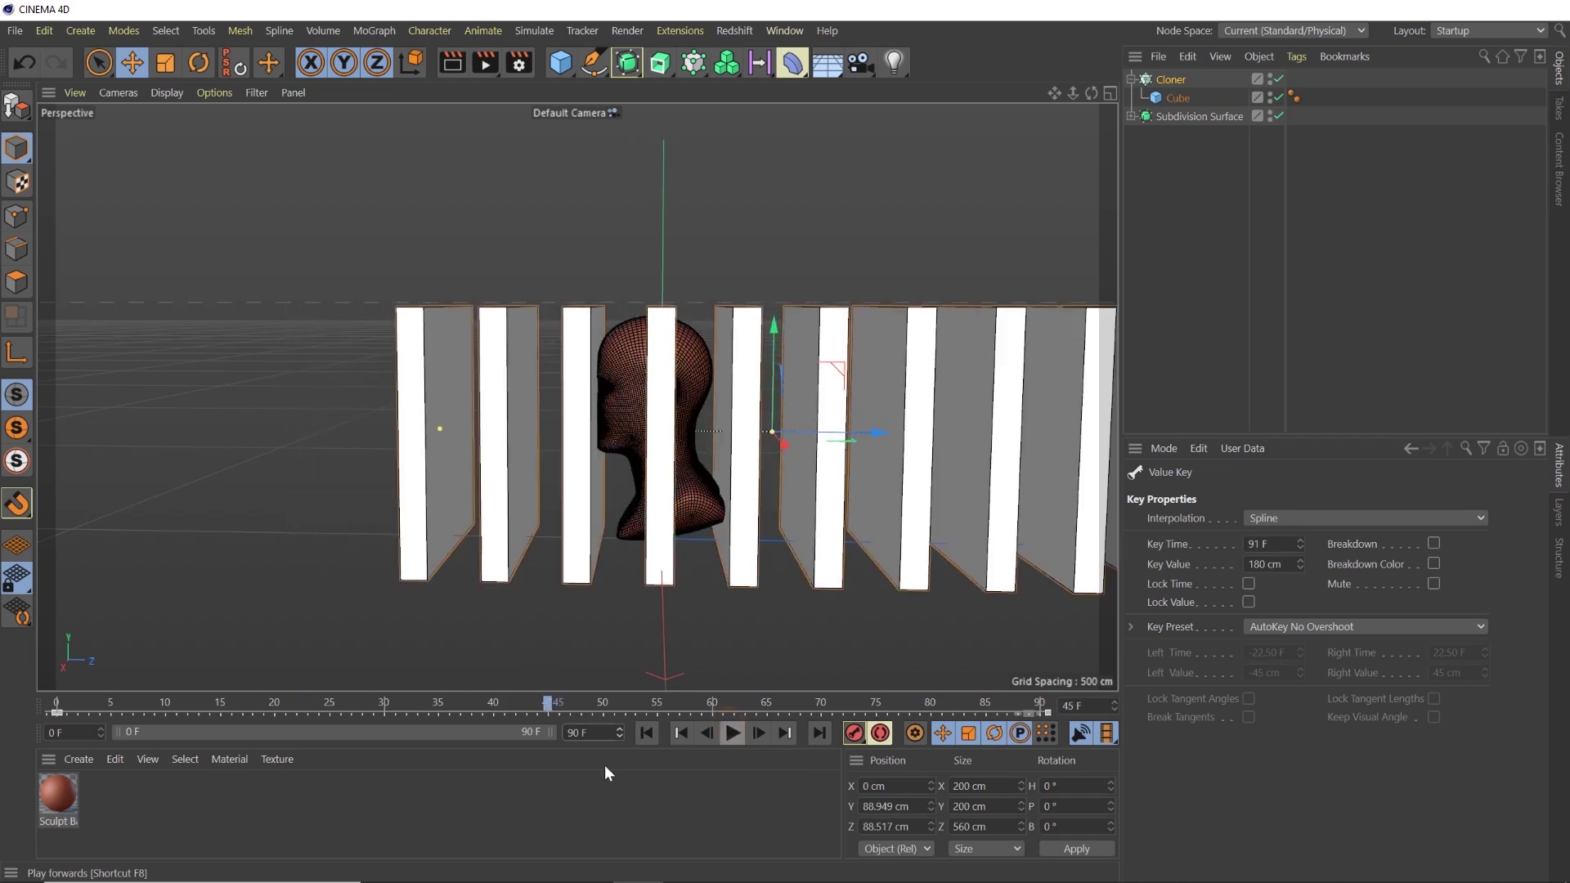
Make the Cloner's animation F-curves linear in the F-curve timeline and close the timeline window
left_click(775, 32)
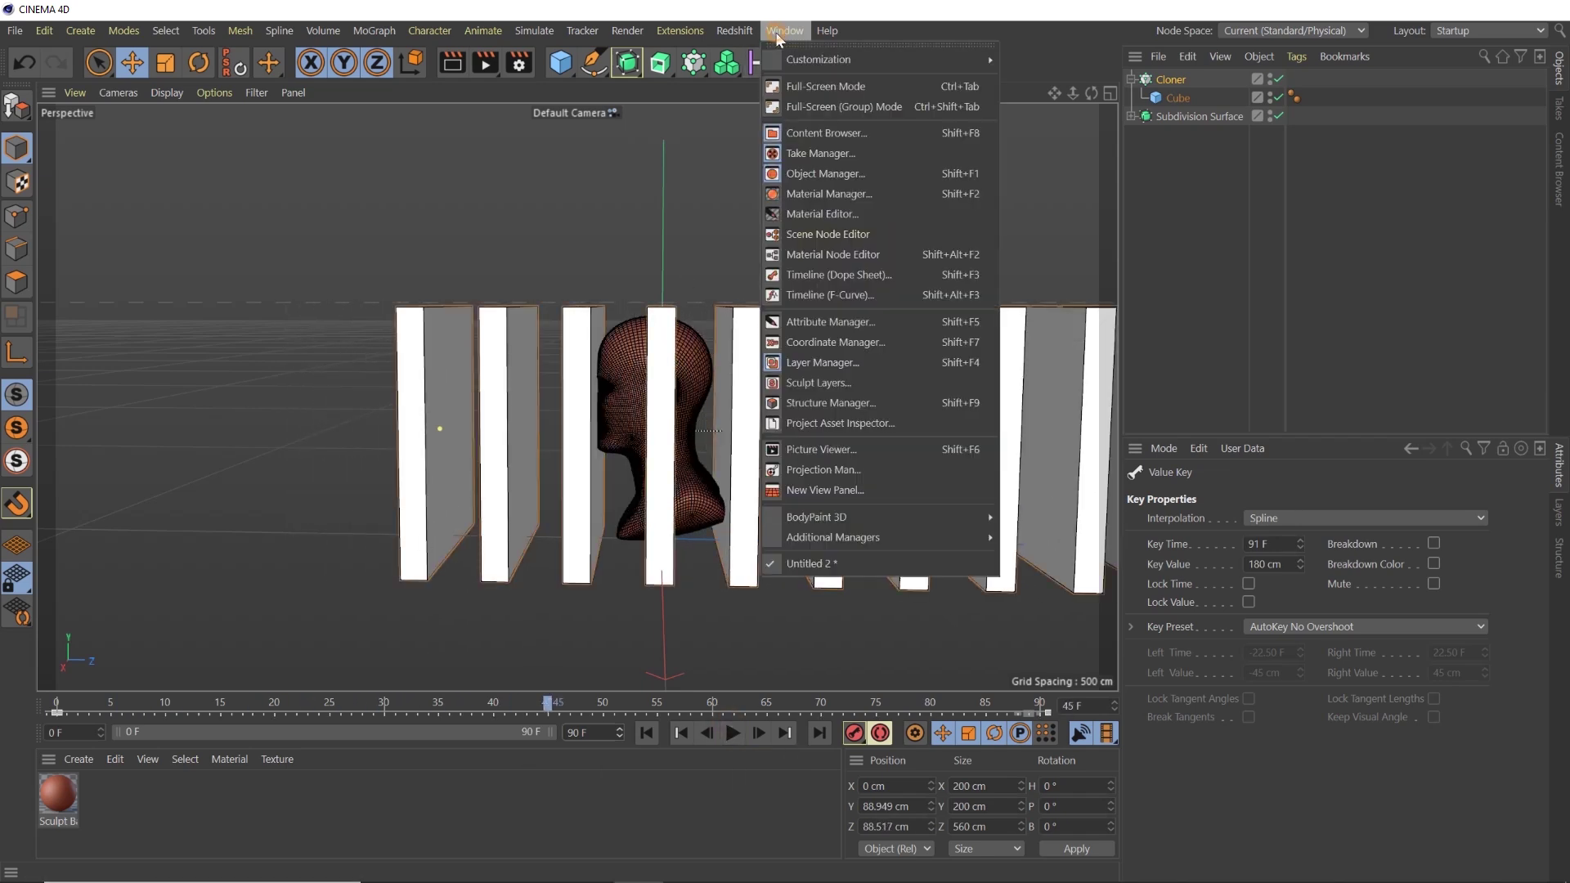
left_click(834, 291)
left_click_drag(854, 278, 588, 98)
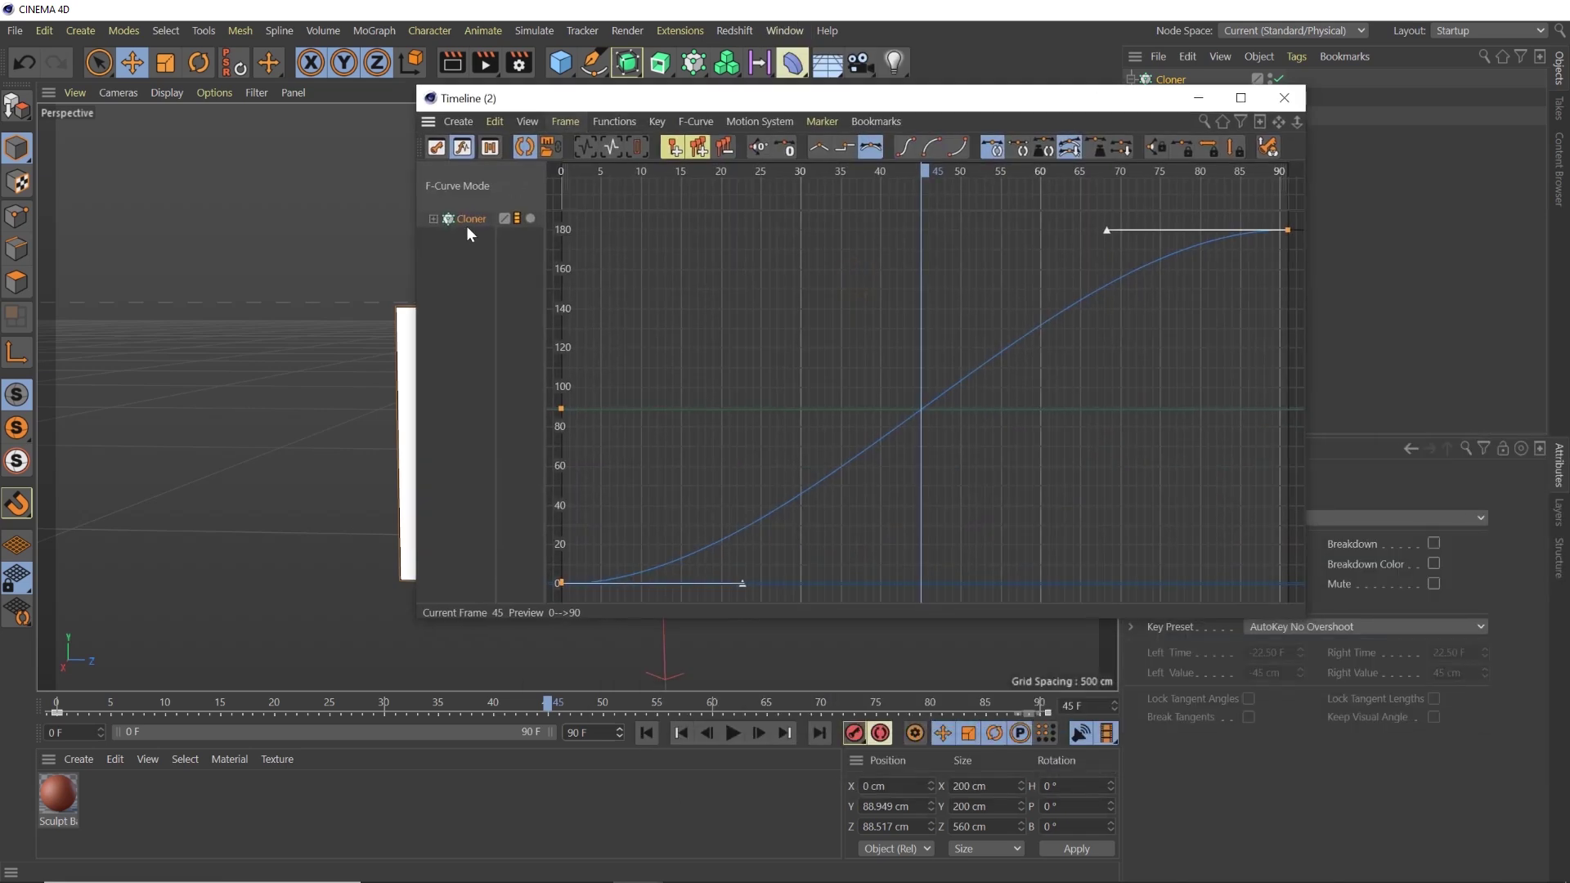
left_click(468, 220)
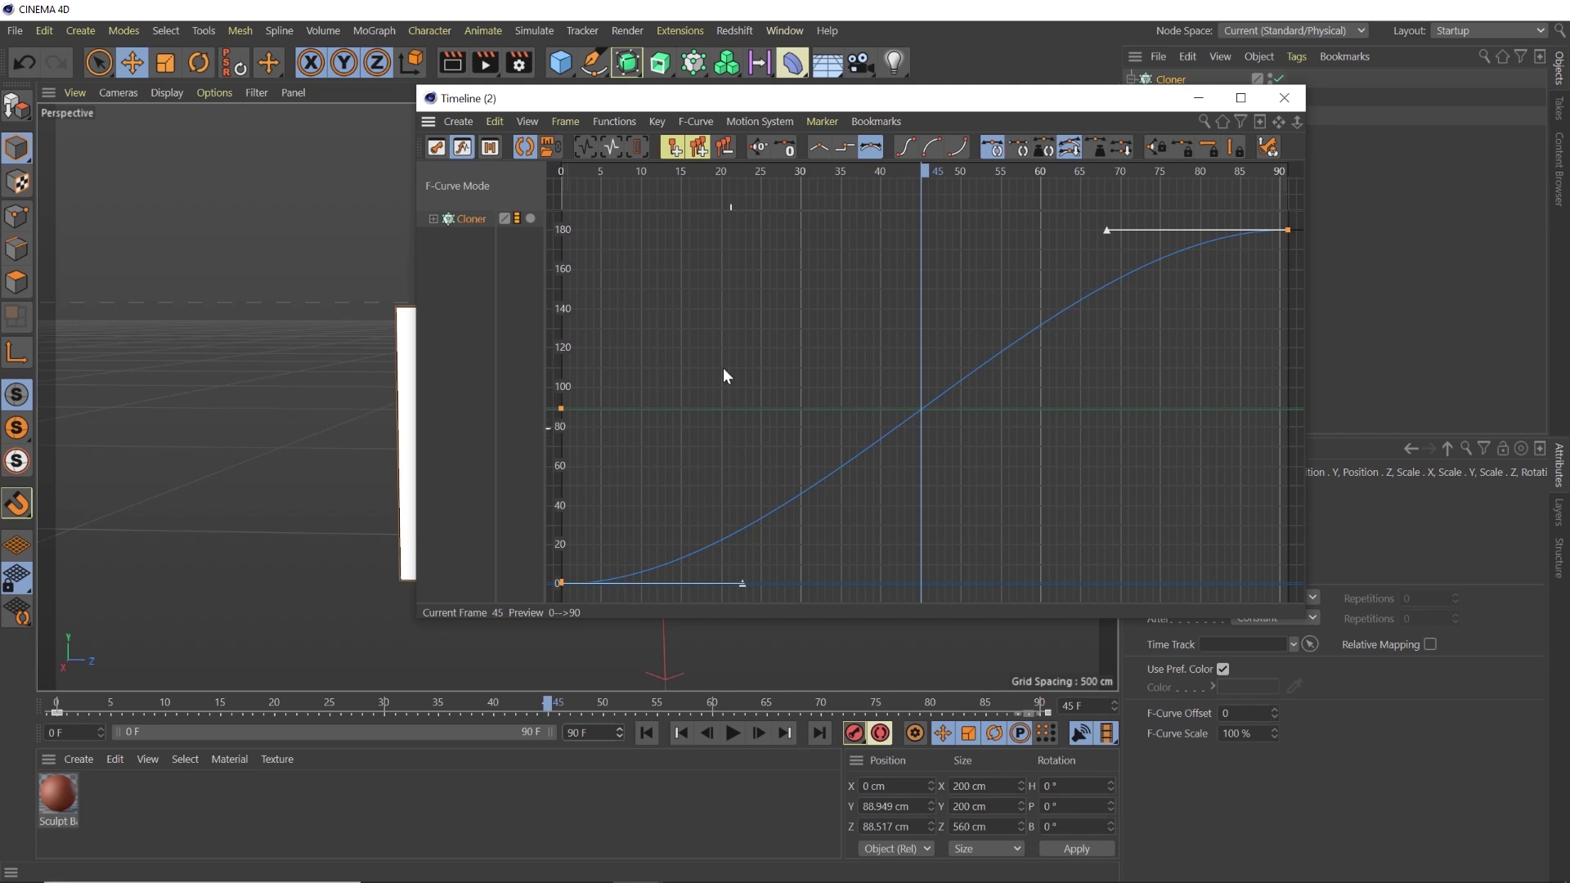
left_click(818, 148)
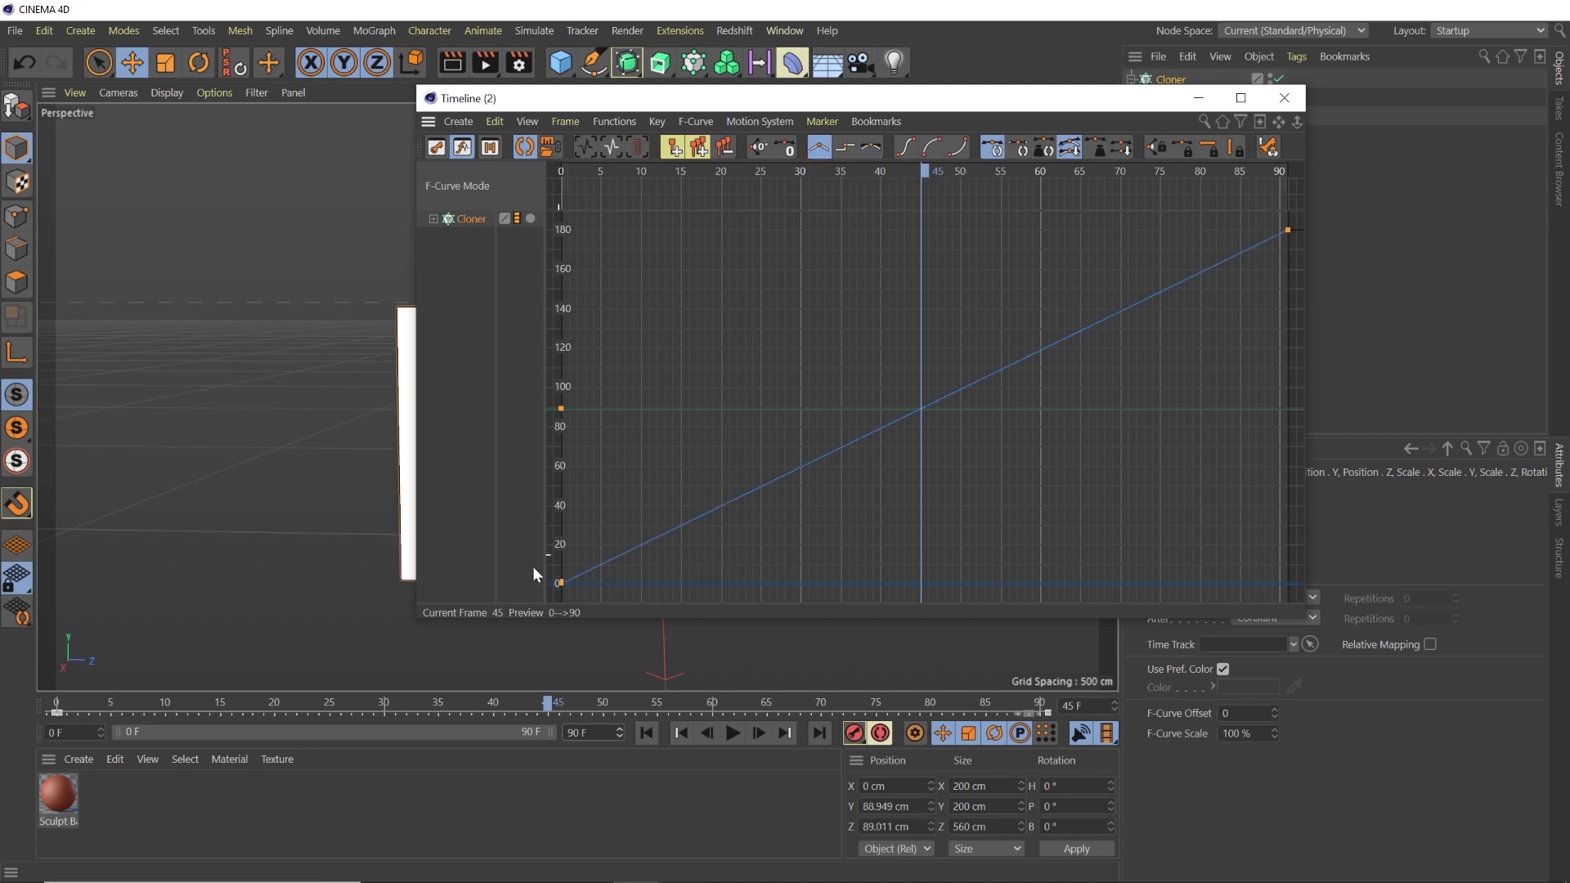
left_click(1283, 97)
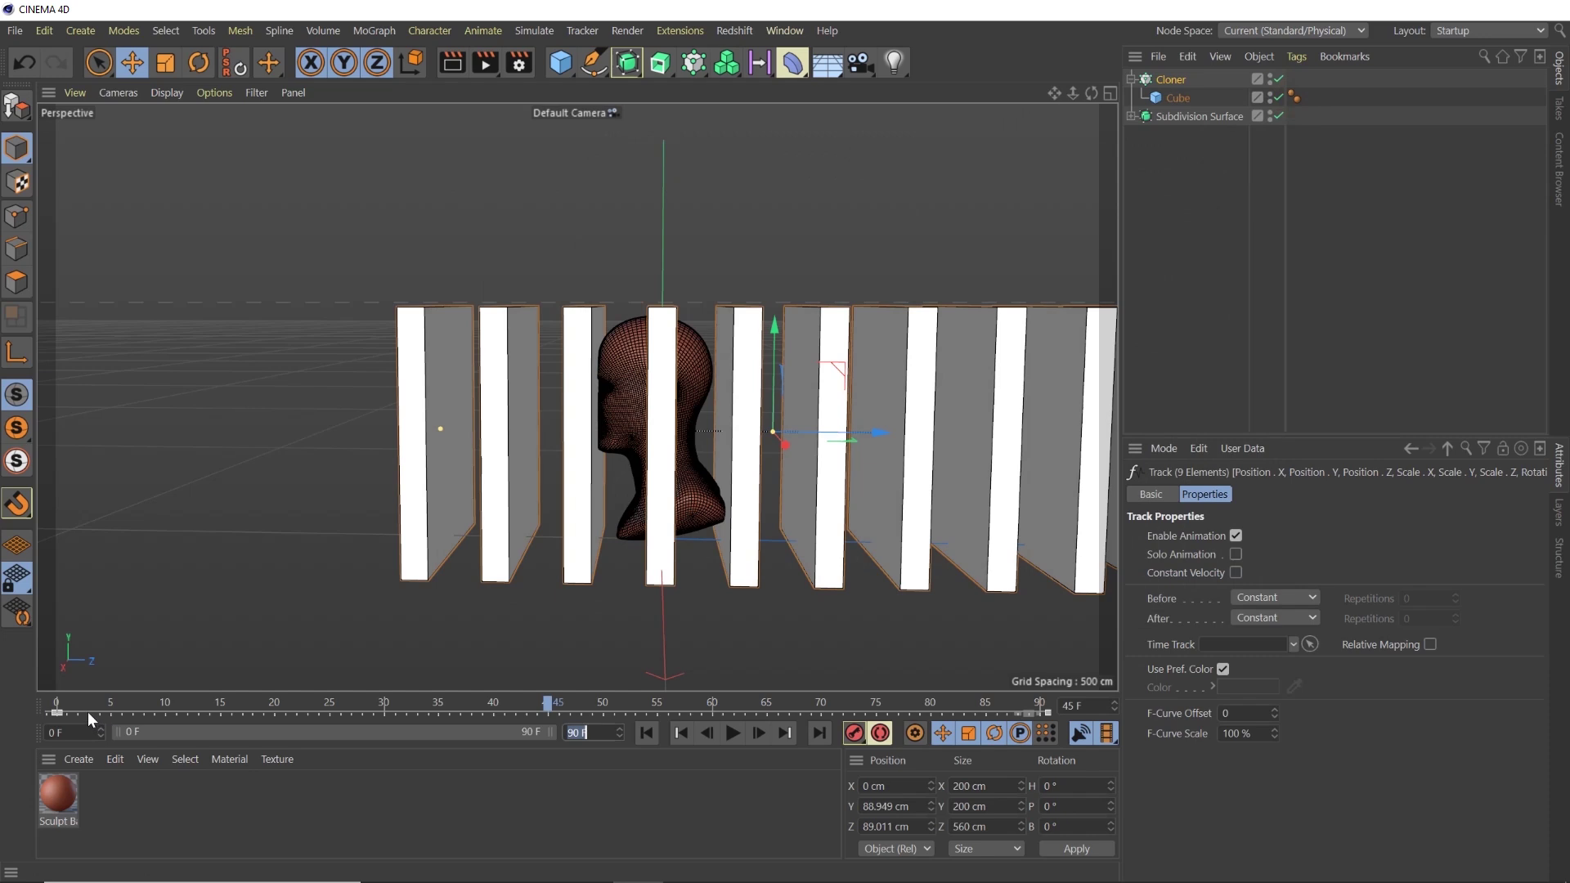
Play the linear slab animation from the first frame, watch it close up, then stop and rewind
left_click(648, 733)
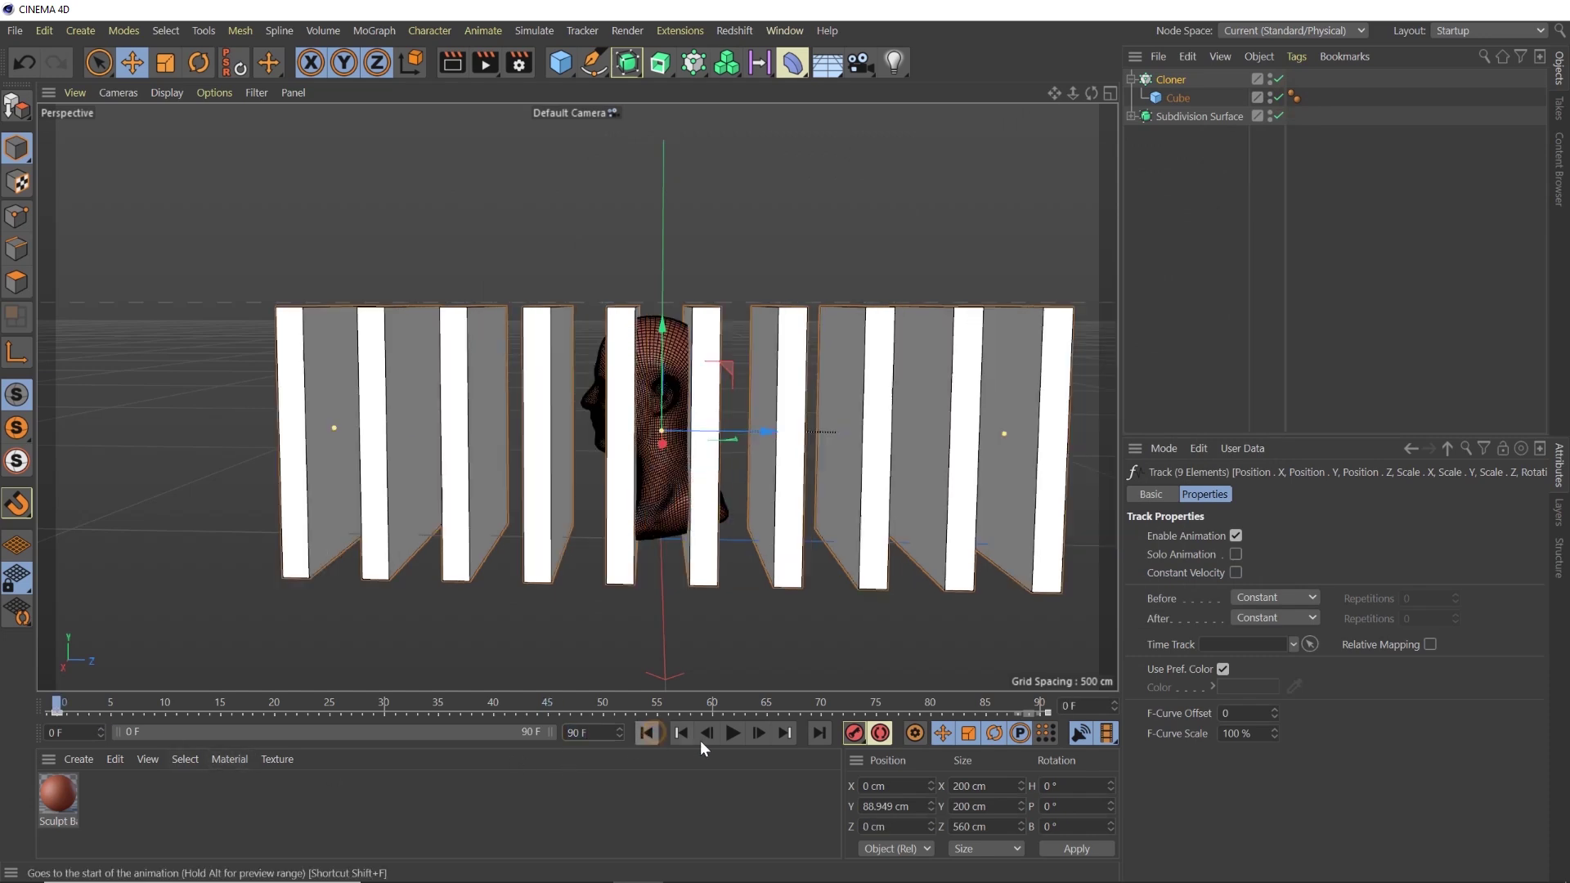
left_click(733, 734)
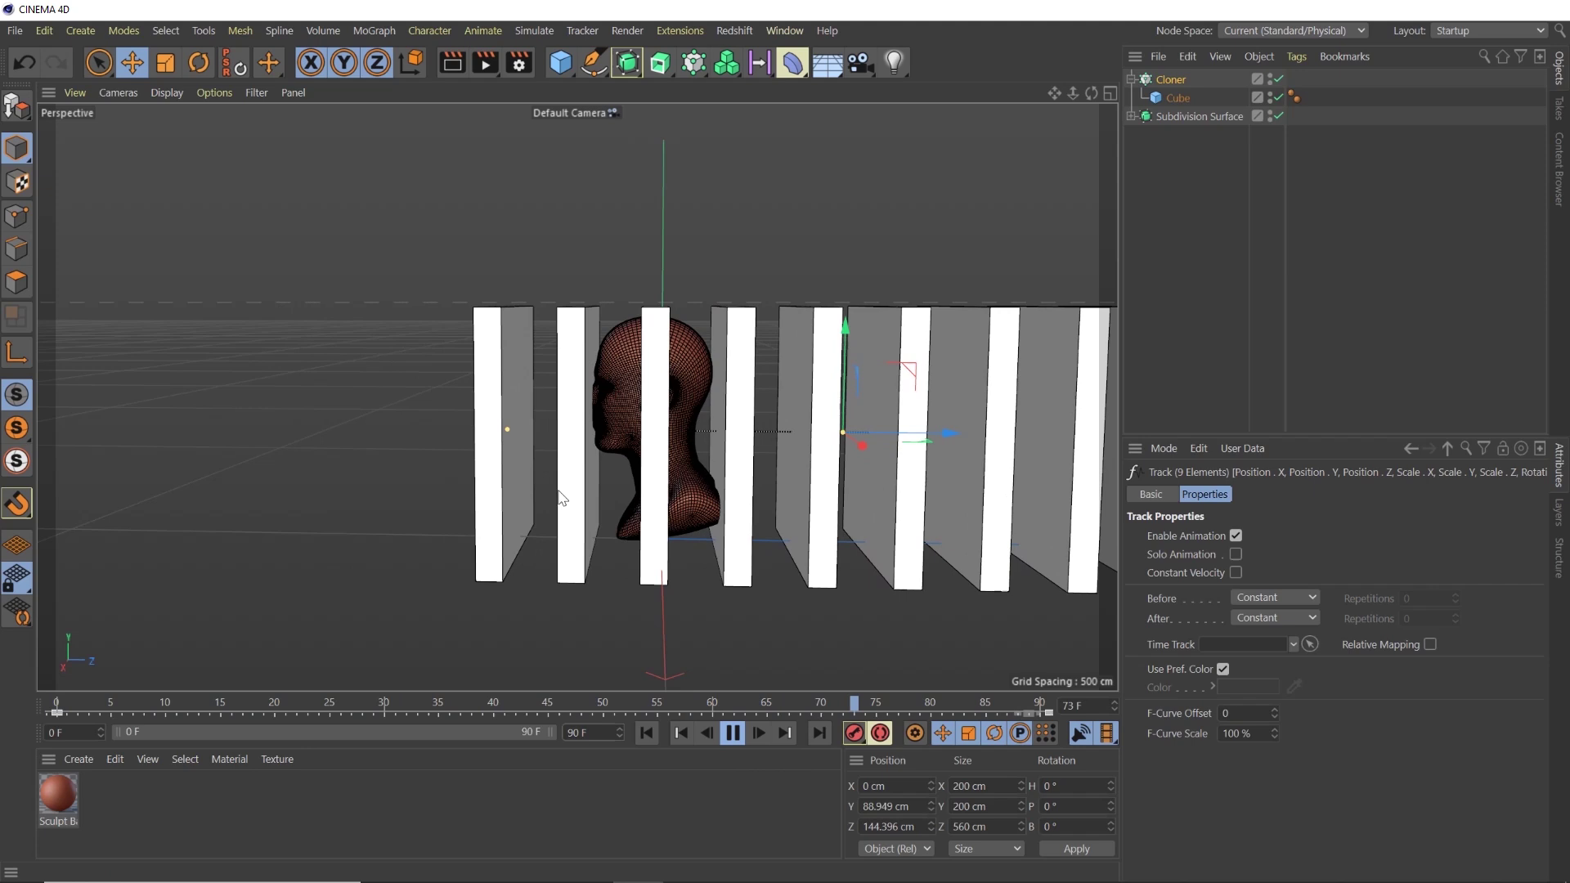
scroll(559, 498, "up", 10)
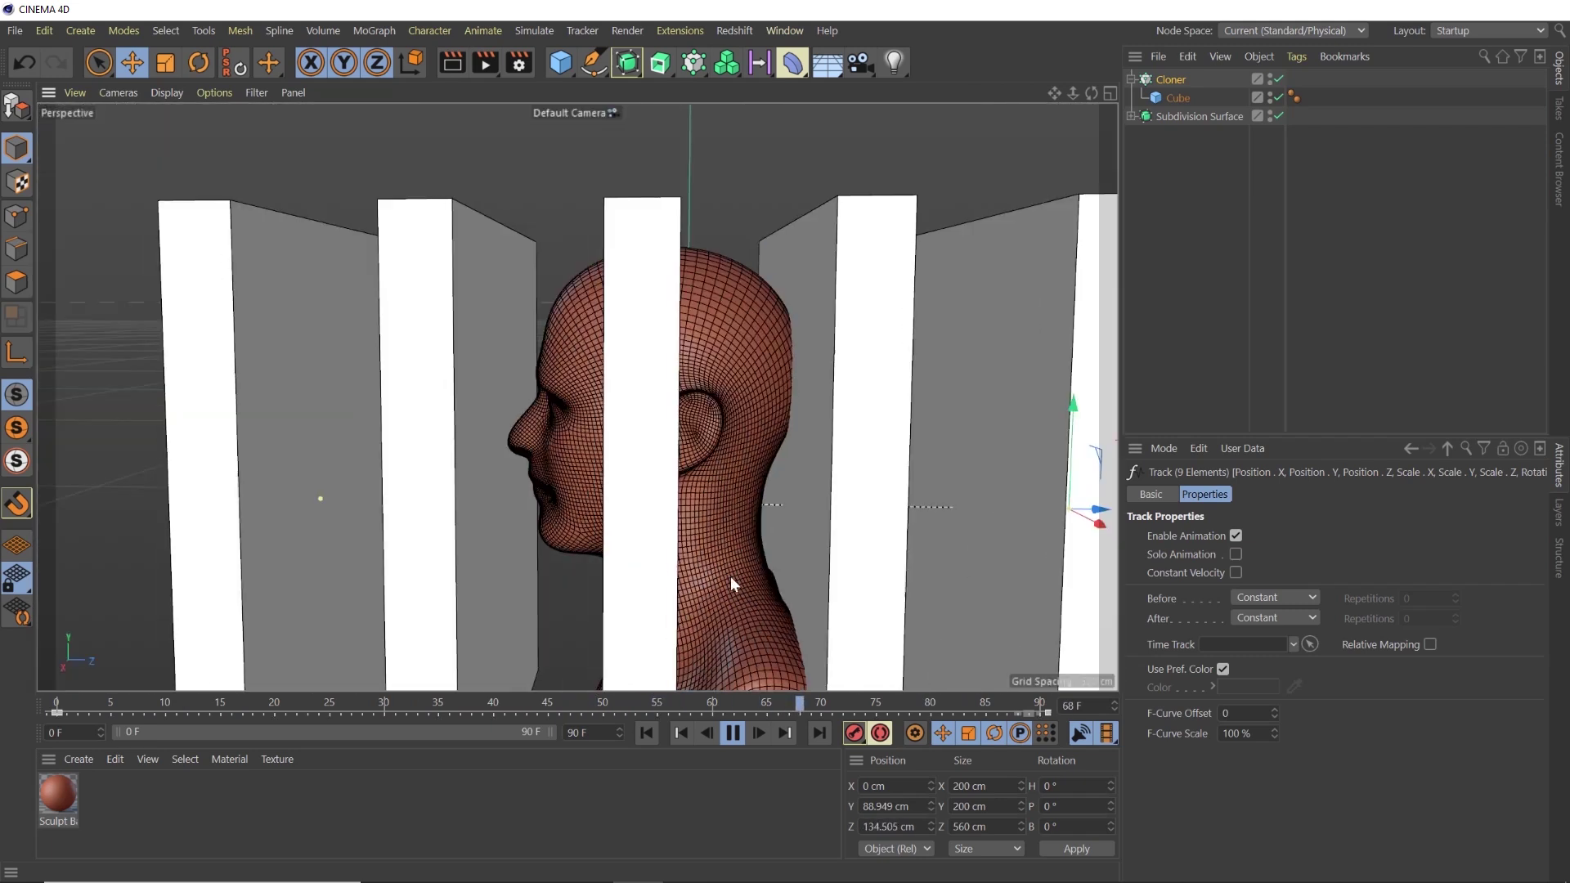
left_click(733, 732)
left_click(646, 733)
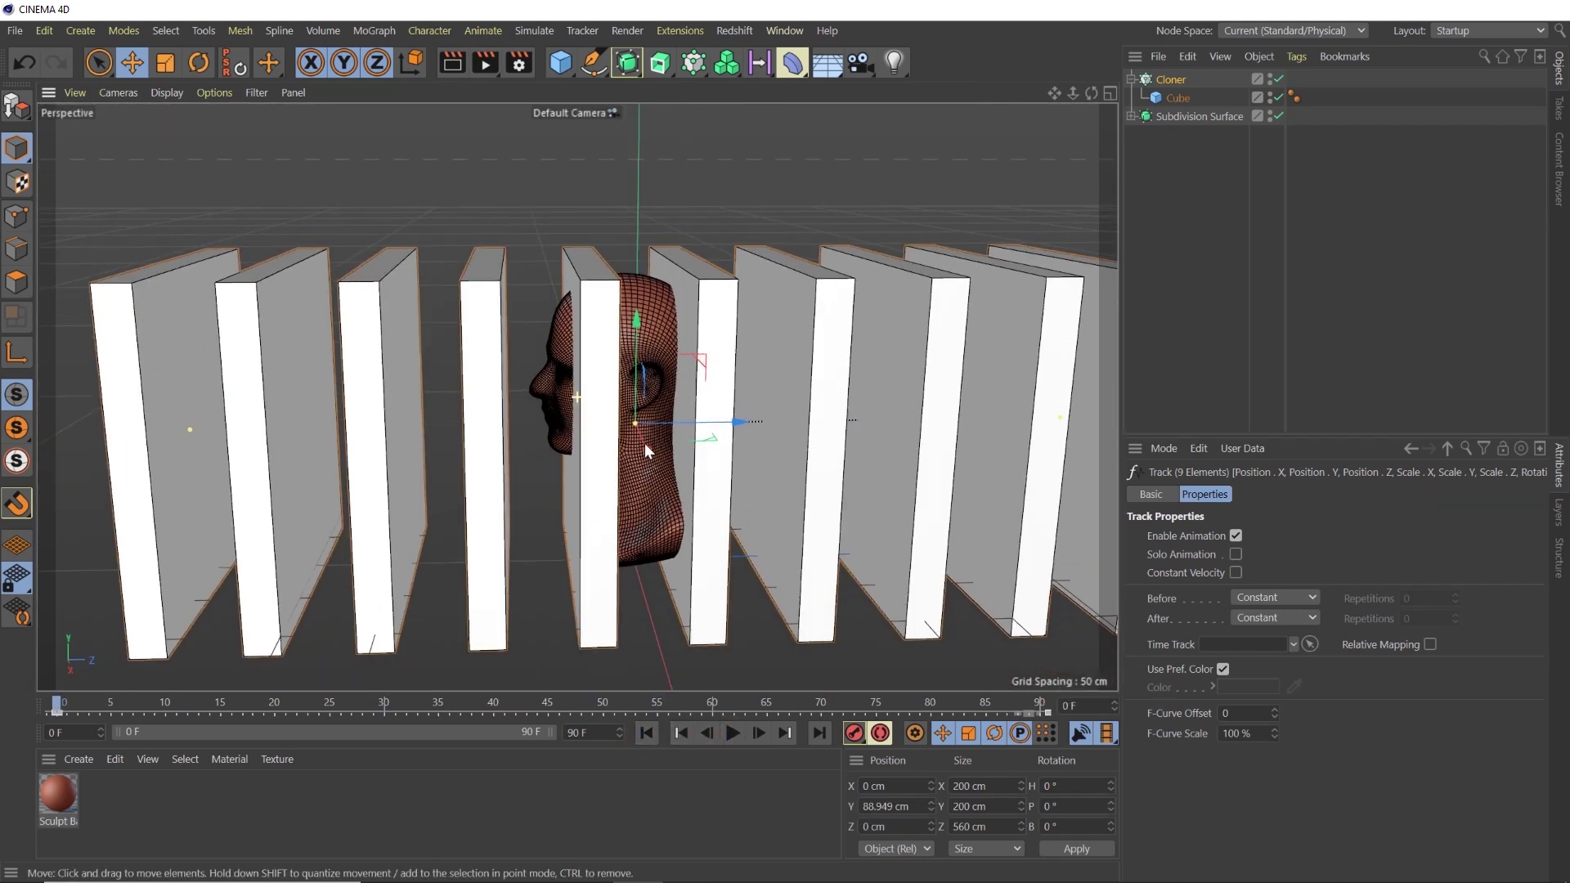
Duplicate the animated Cloner twice
scroll(616, 466, "down", 8)
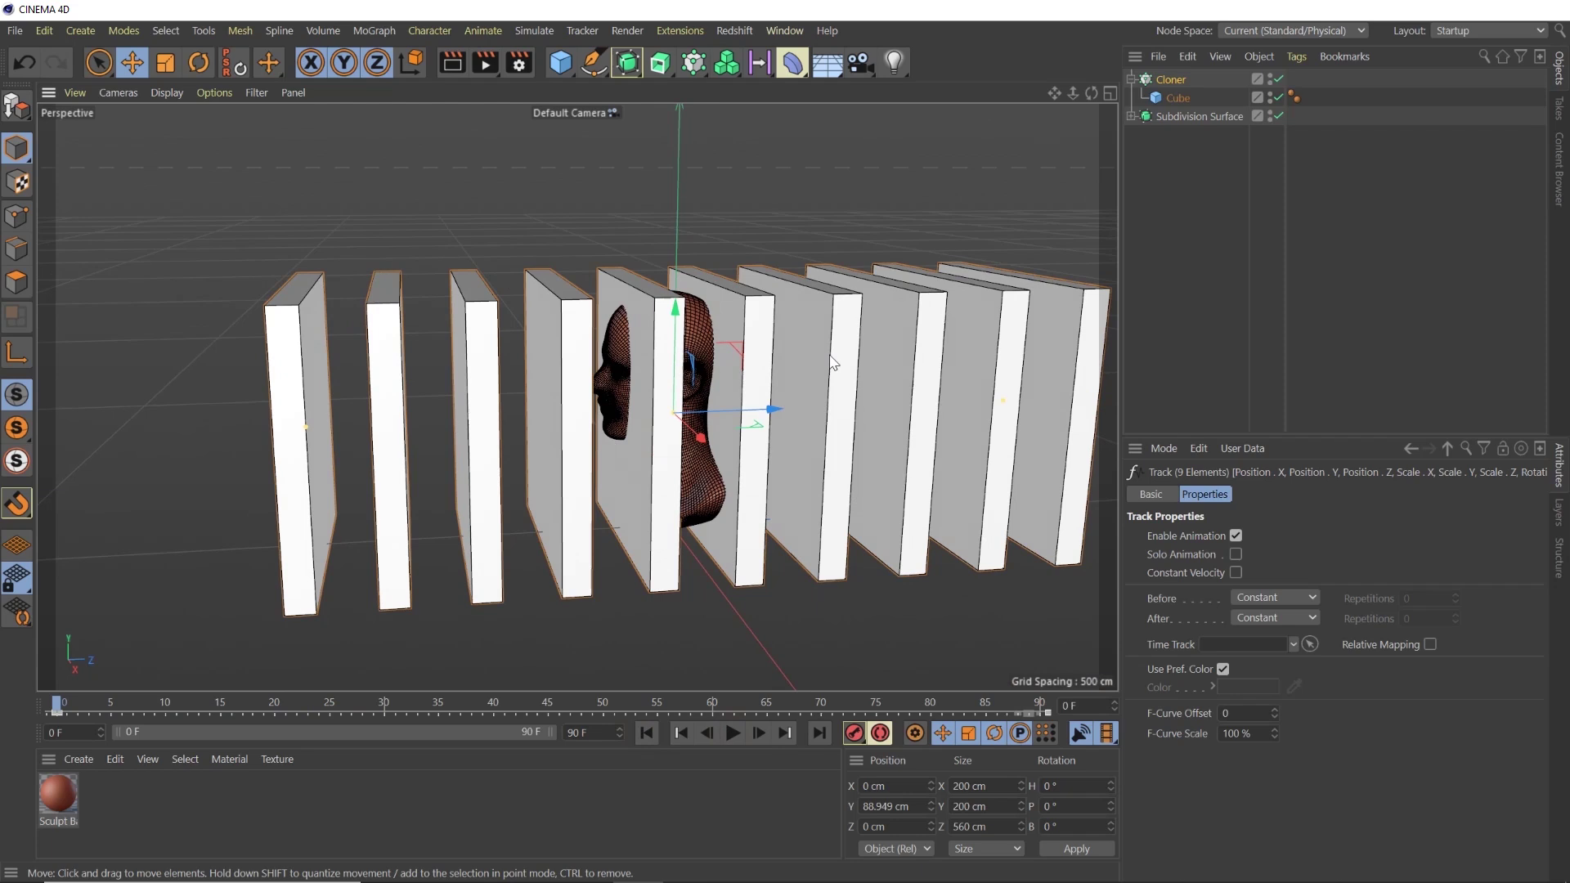
left_click(1172, 81)
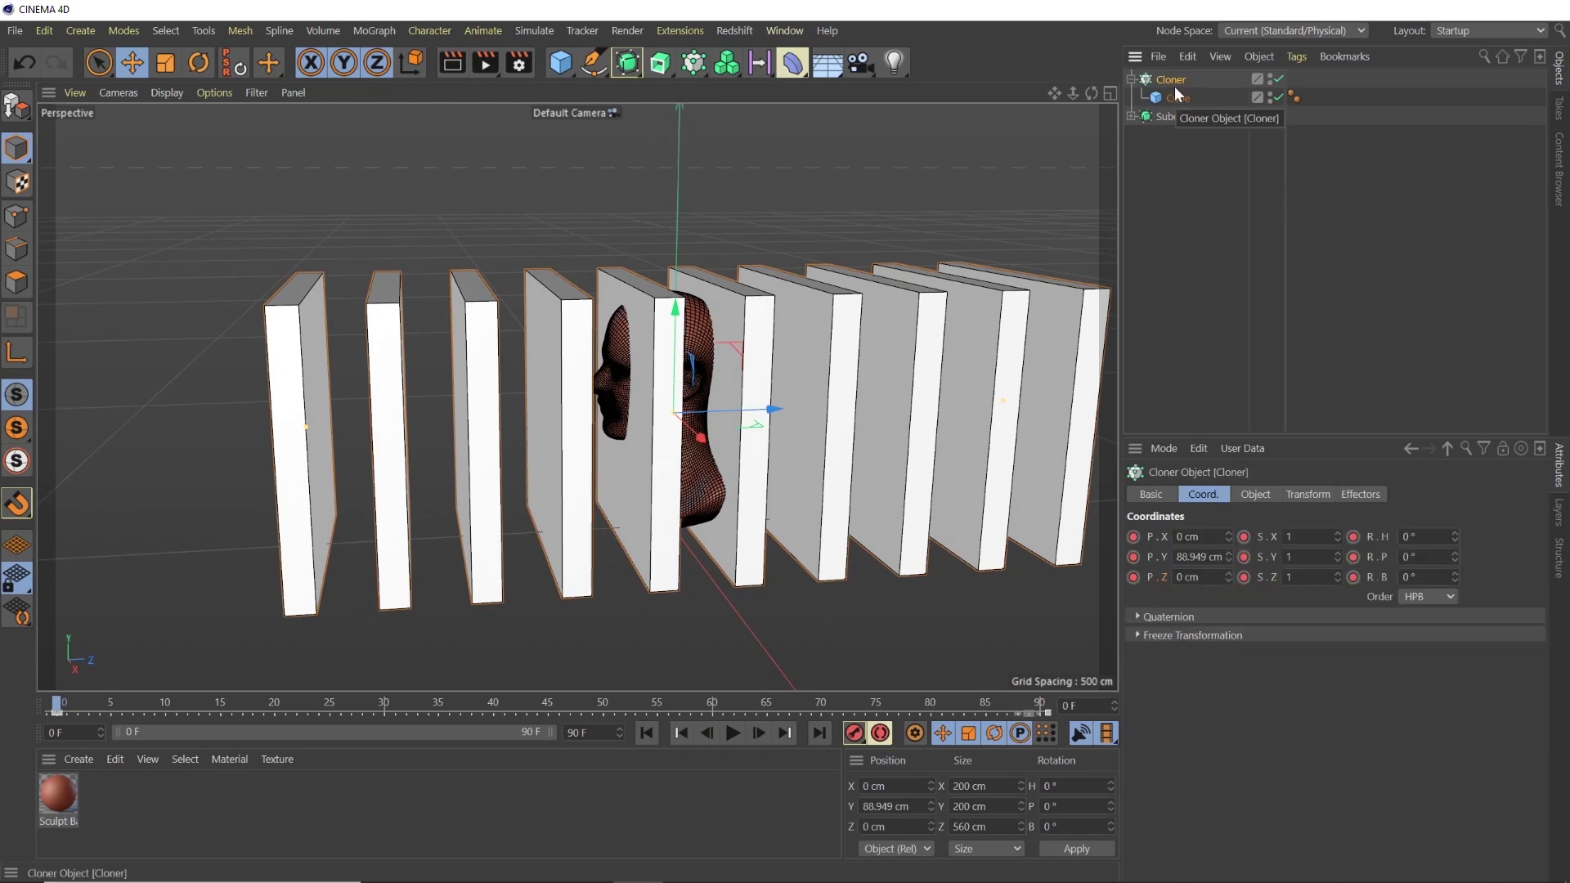
key("ctrl+v")
key("ctrl+v")
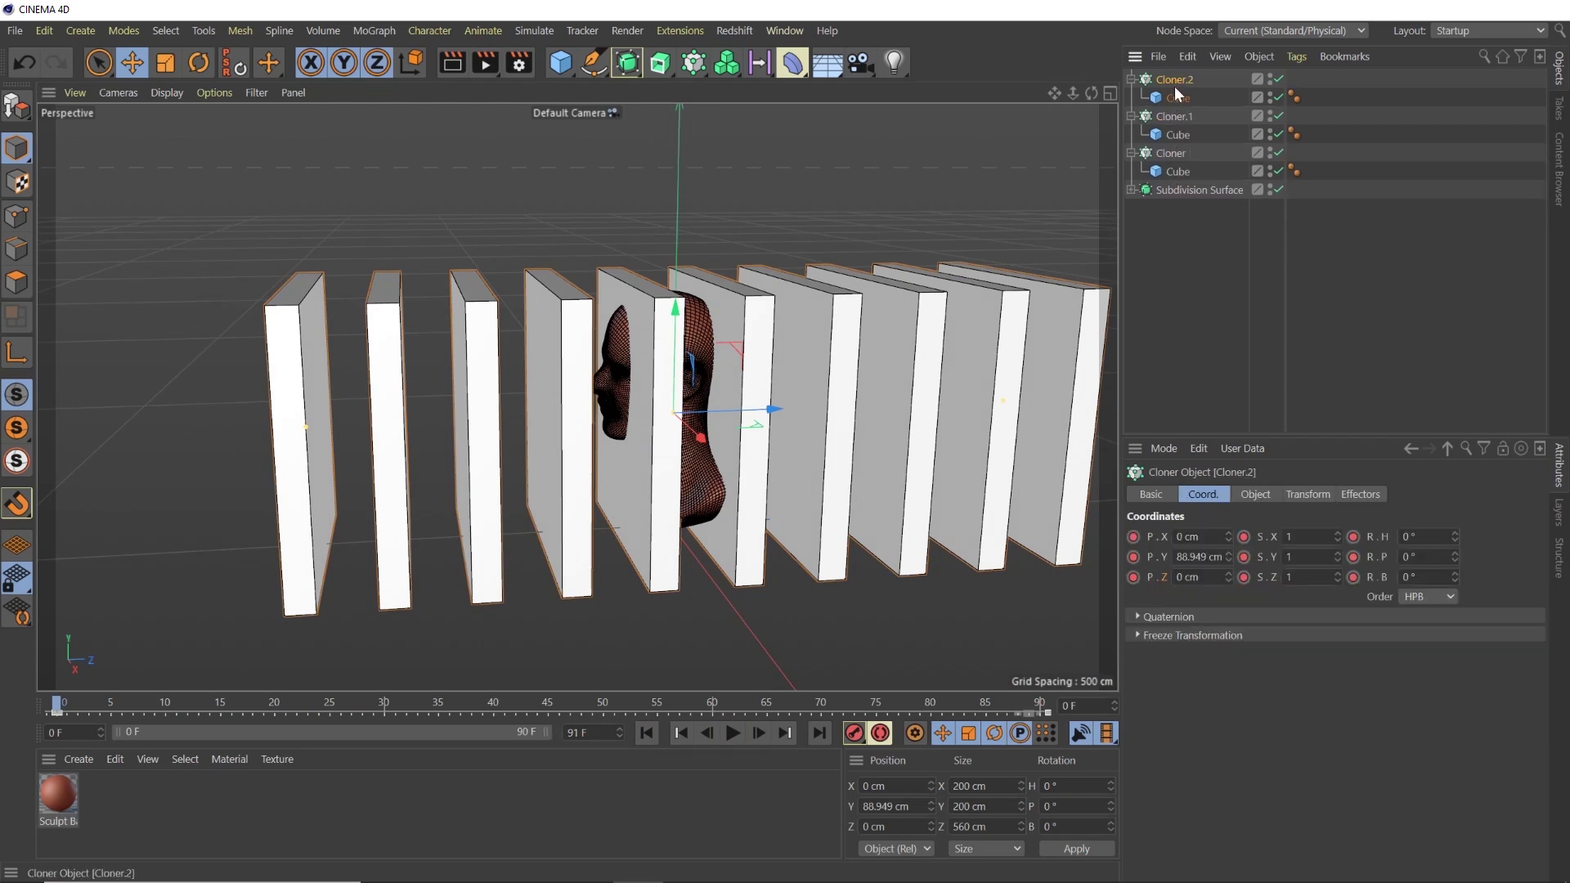
Offset the clones of Cloner.1 by 20 cm in Z through its Transform settings
left_click(1175, 116)
left_click(1306, 494)
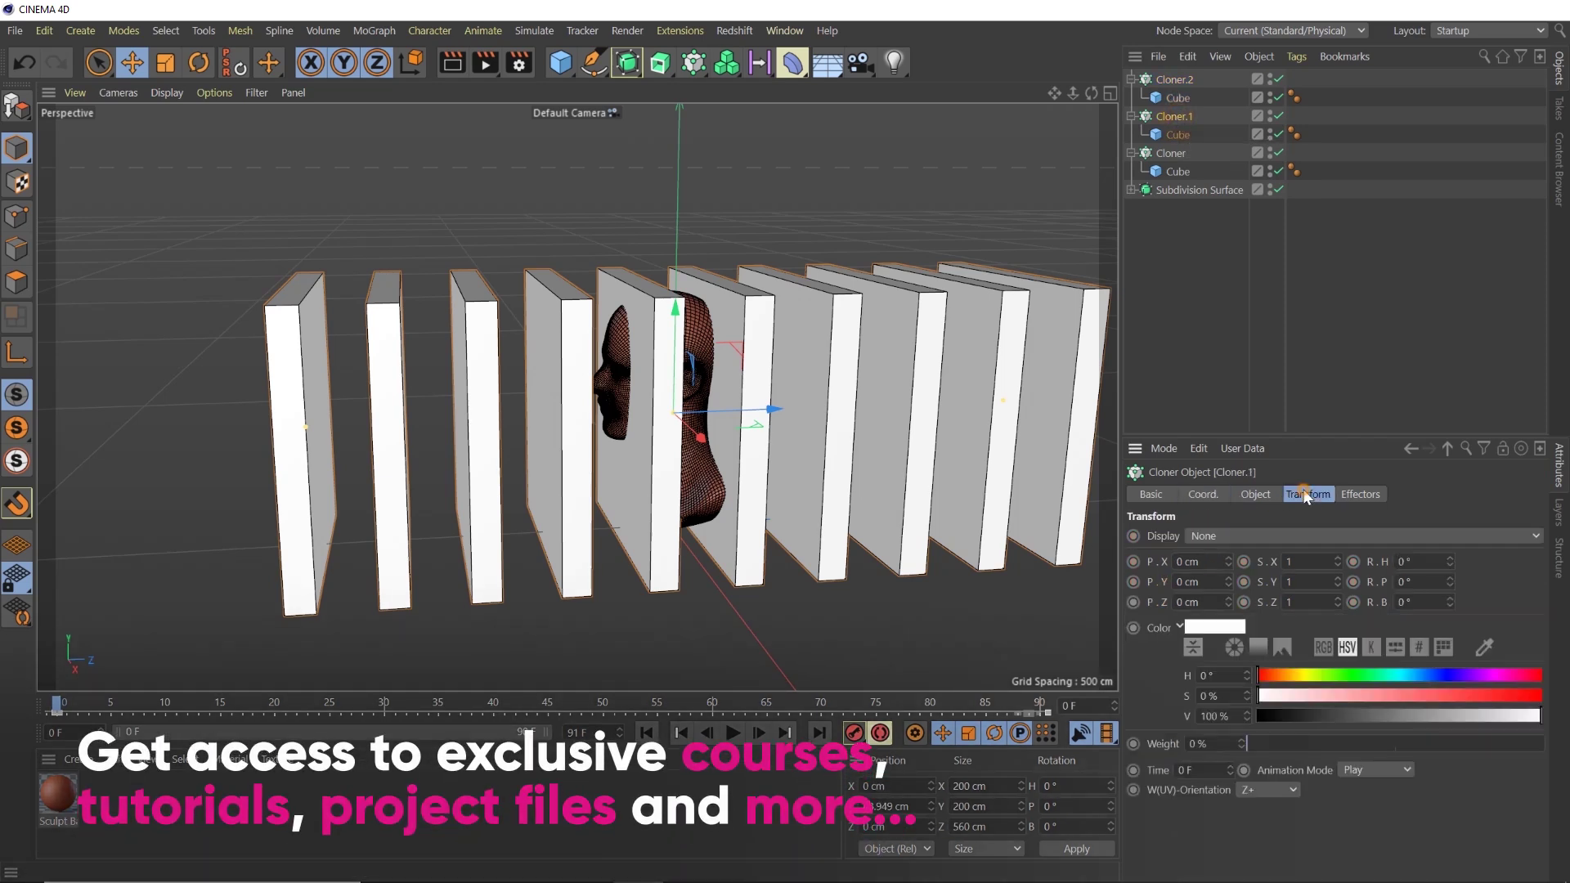
double_click(1180, 602)
type("20")
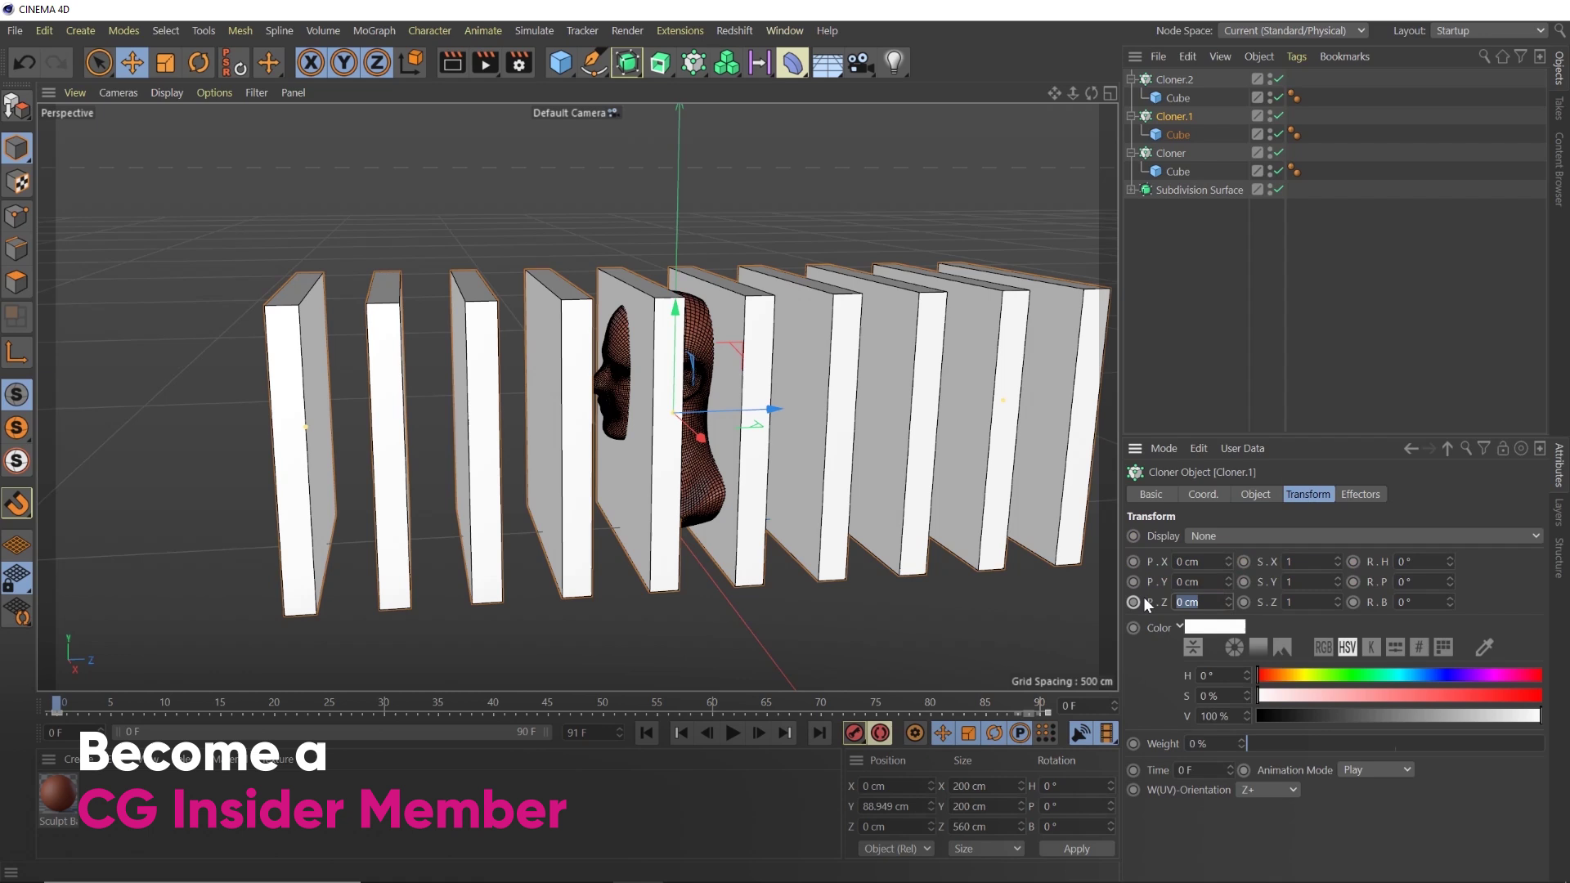
key("Return")
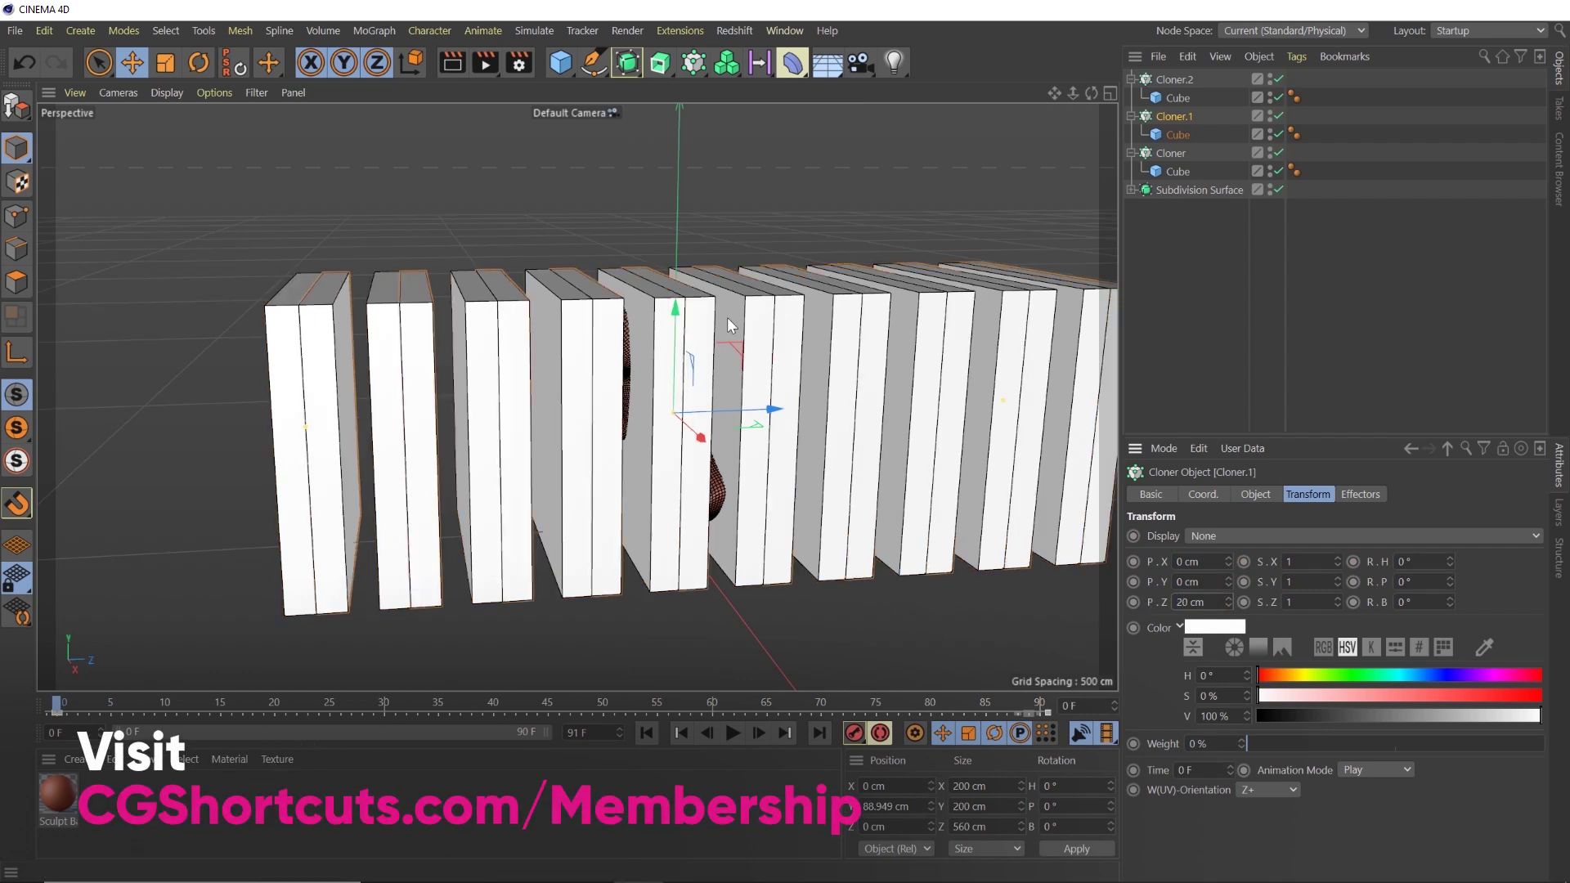
Offset the clones of Cloner.2 by 40 cm in Z through its Transform settings
left_click(1177, 134)
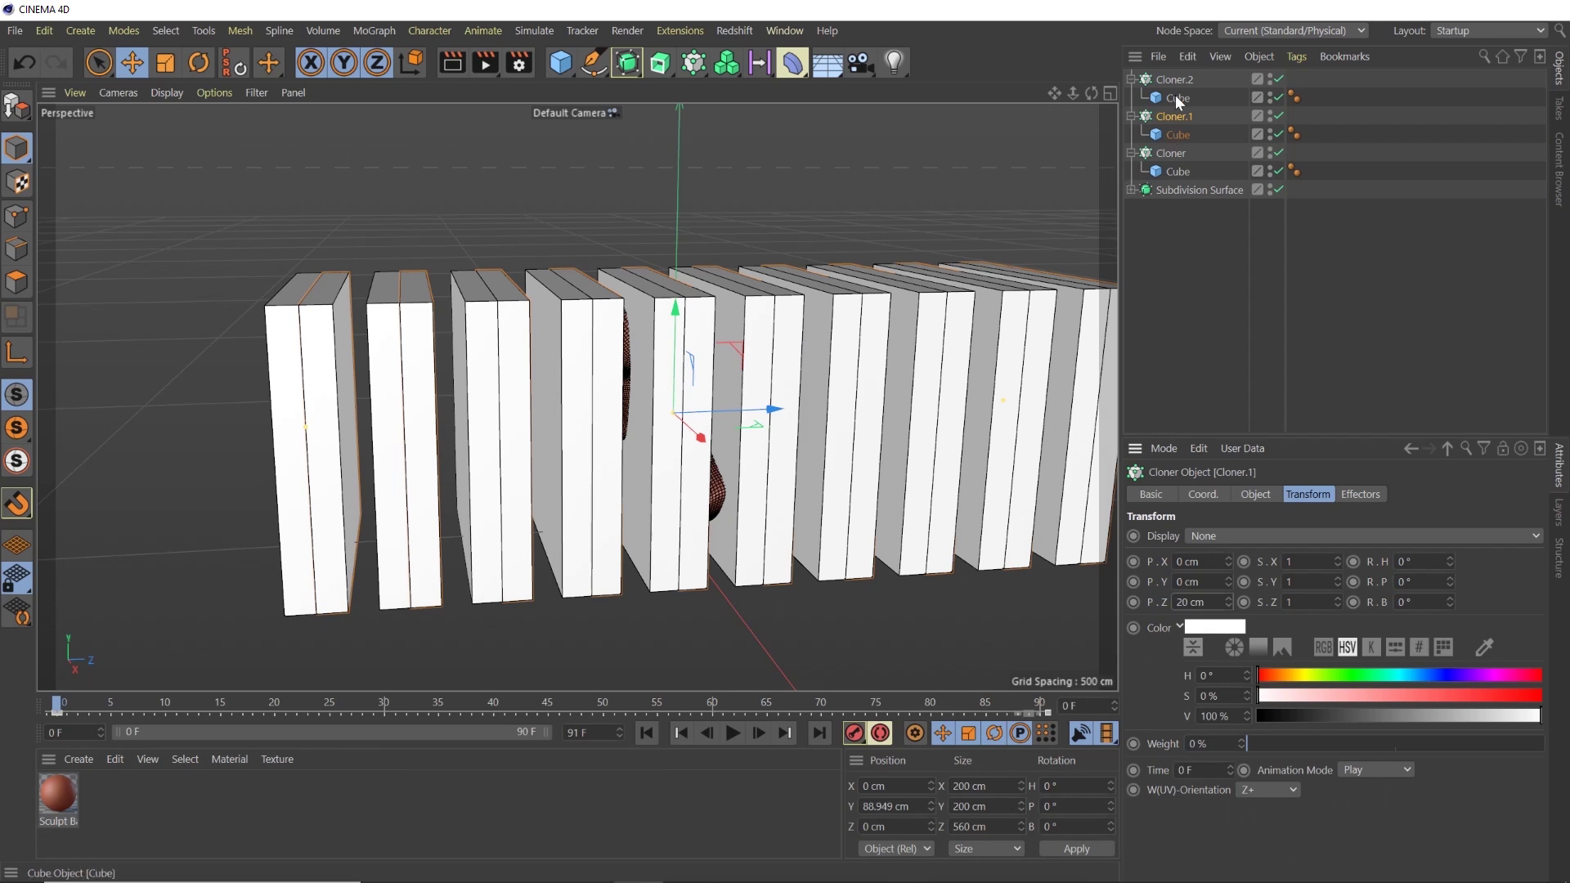
left_click(1174, 80)
left_click(1221, 605)
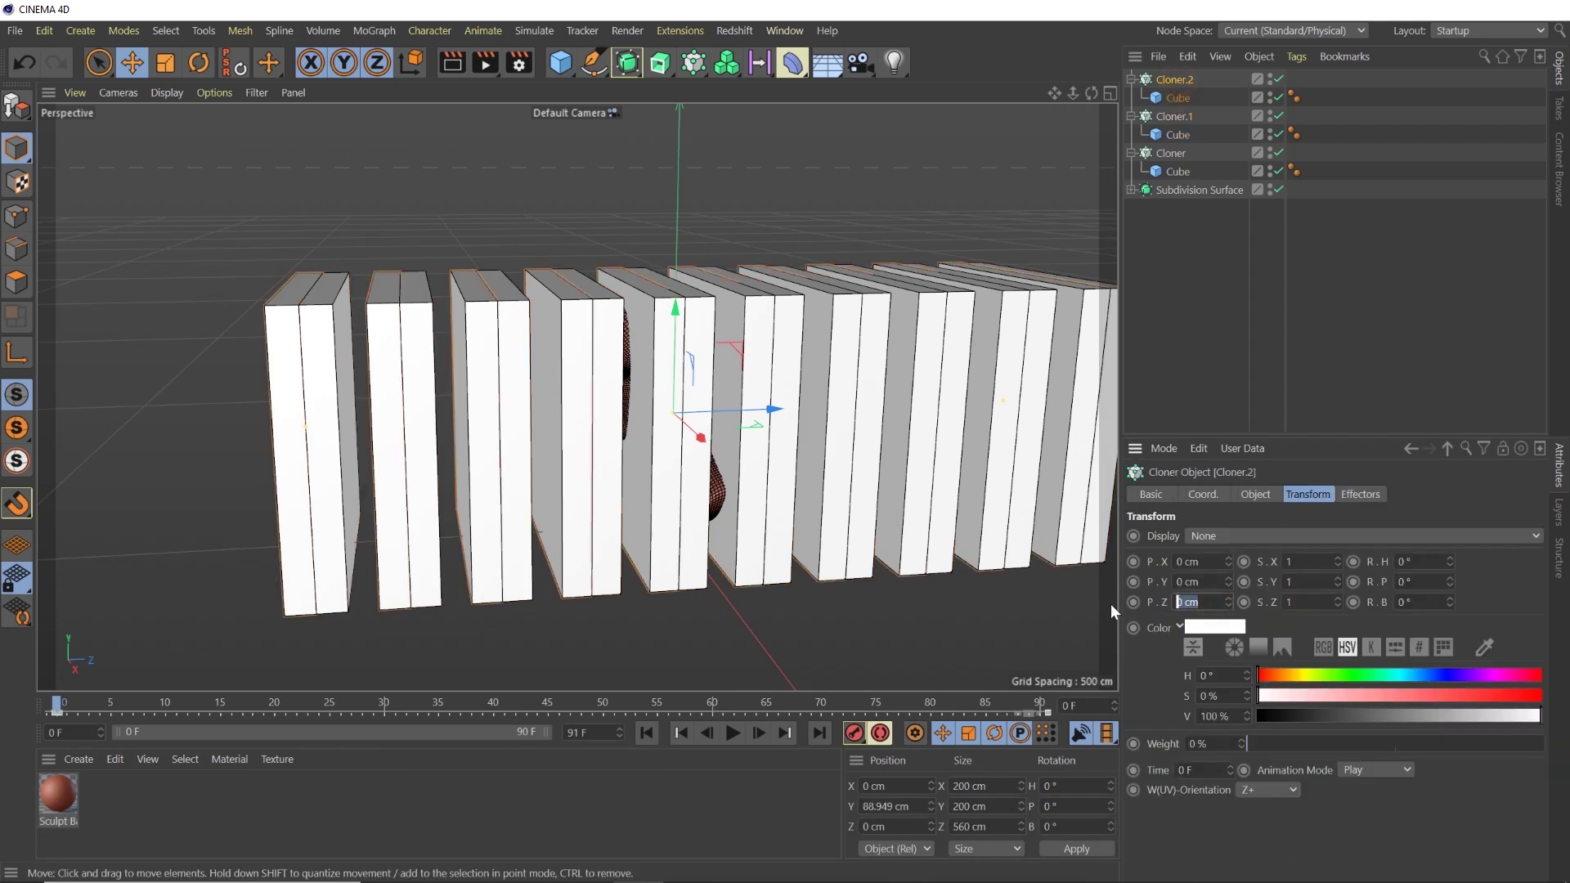
type("40")
key("Return")
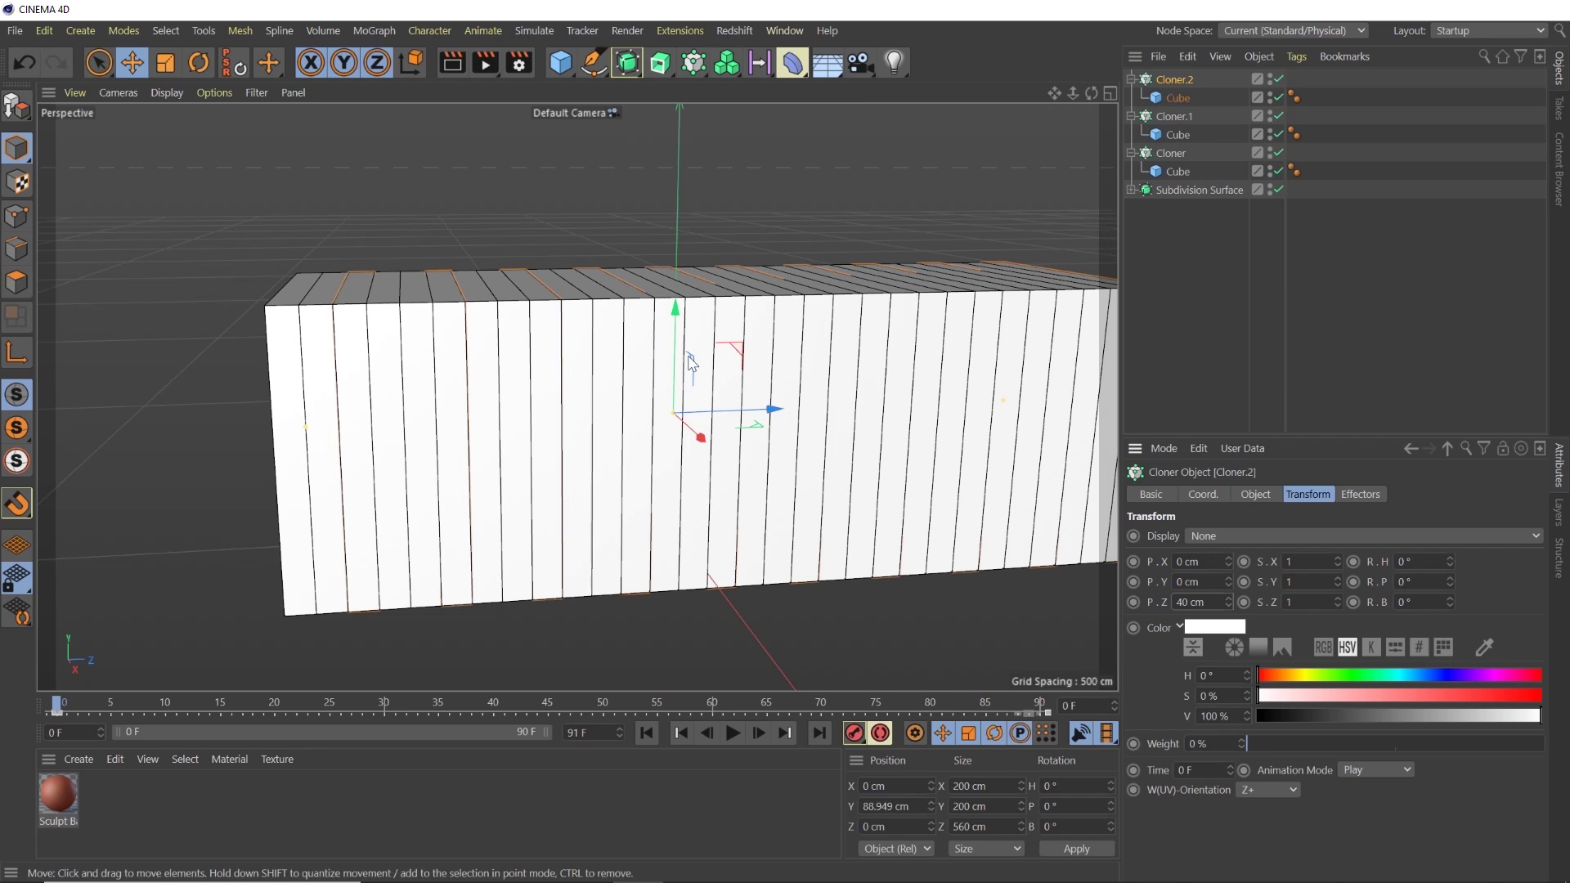
Set the Z size of all three Cloners' cubes to 15 cm and play the animation to check the gaps
left_click(1177, 171)
left_click(1177, 134, "ctrl")
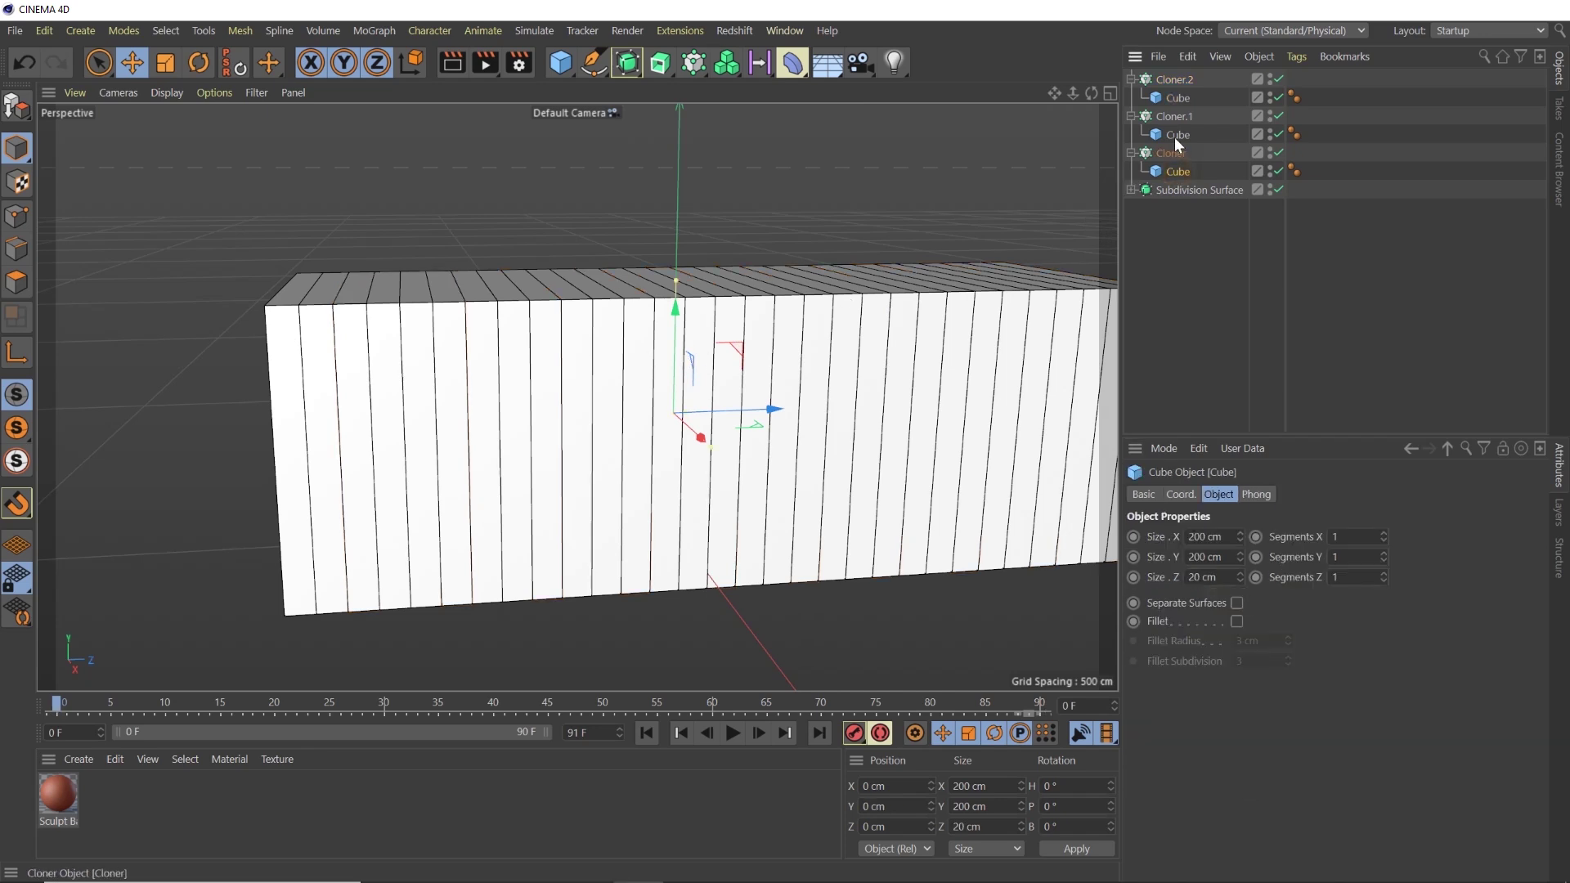
left_click(1177, 97, "ctrl")
left_click_drag(1239, 577, 1165, 581)
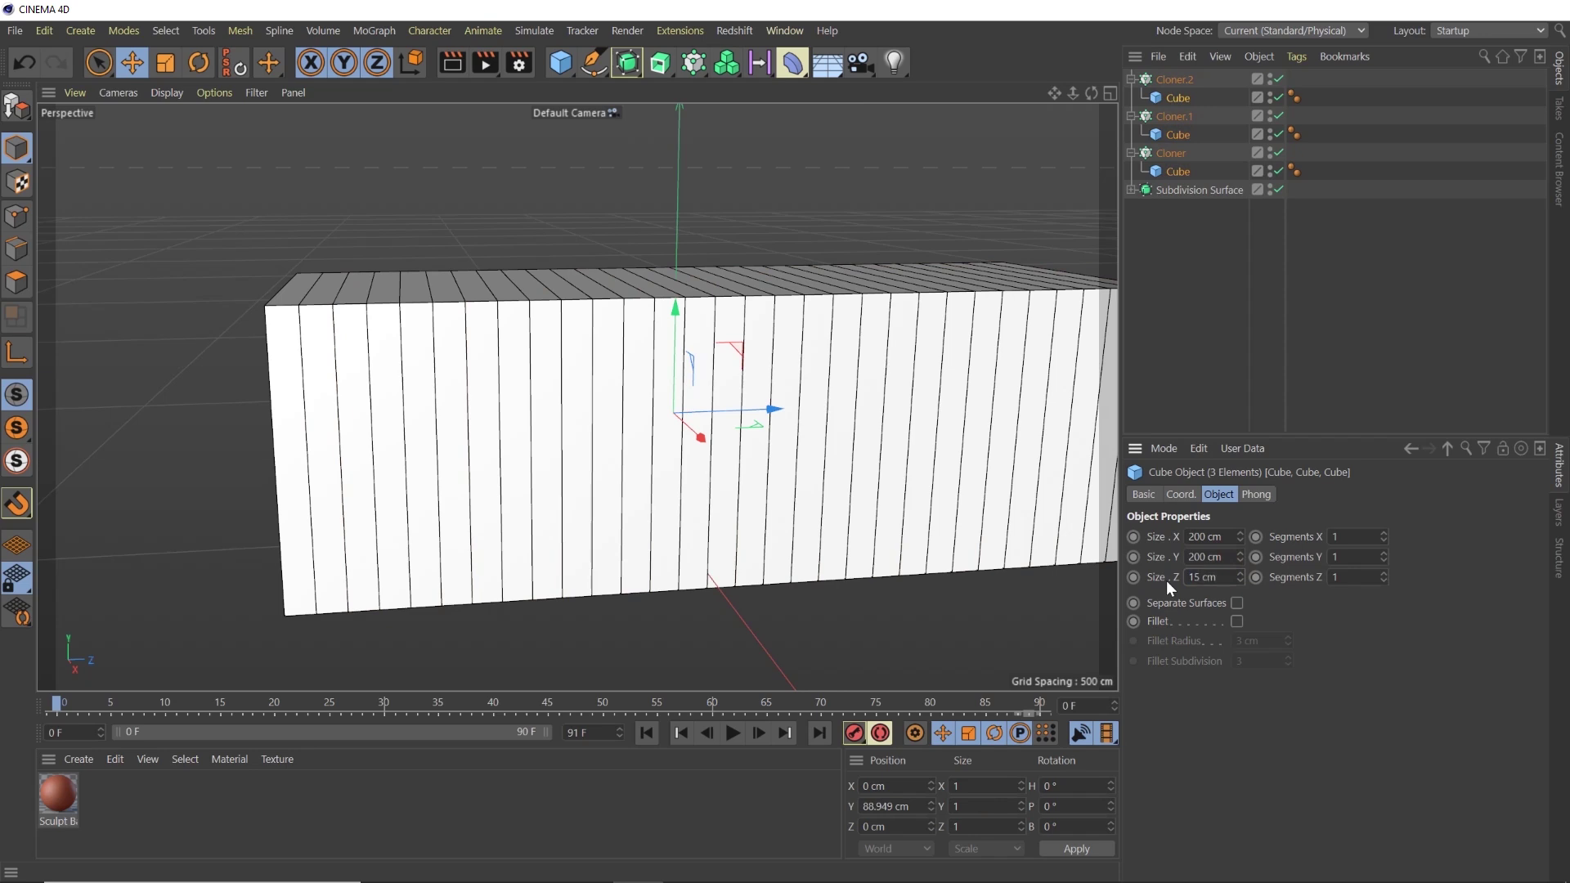
scroll(552, 550, "up", 2)
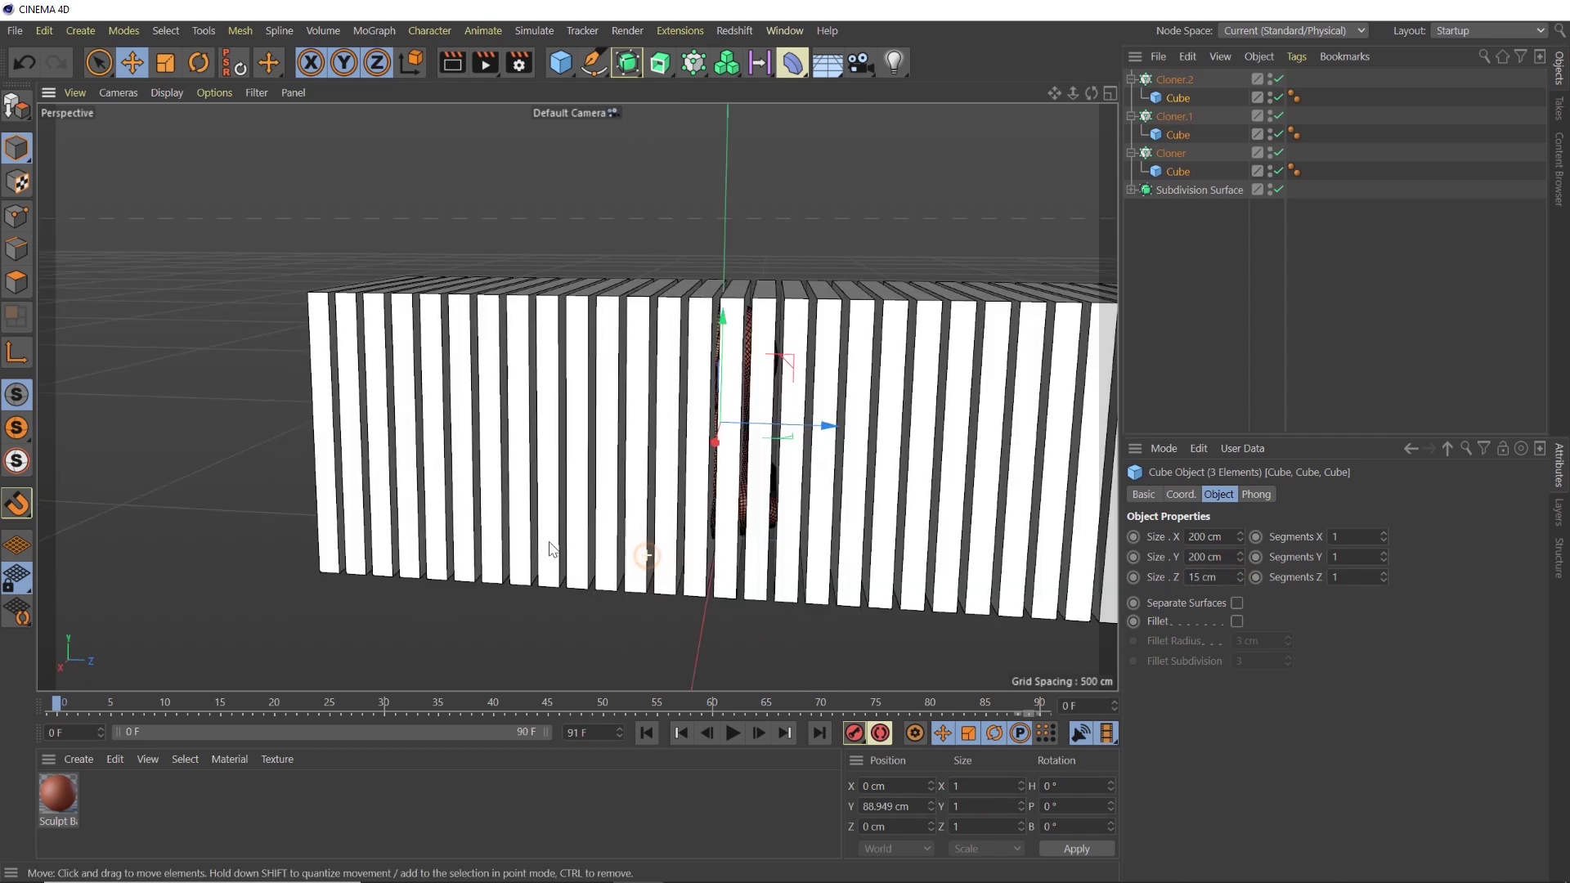
left_click_drag(552, 549, 712, 334, "alt")
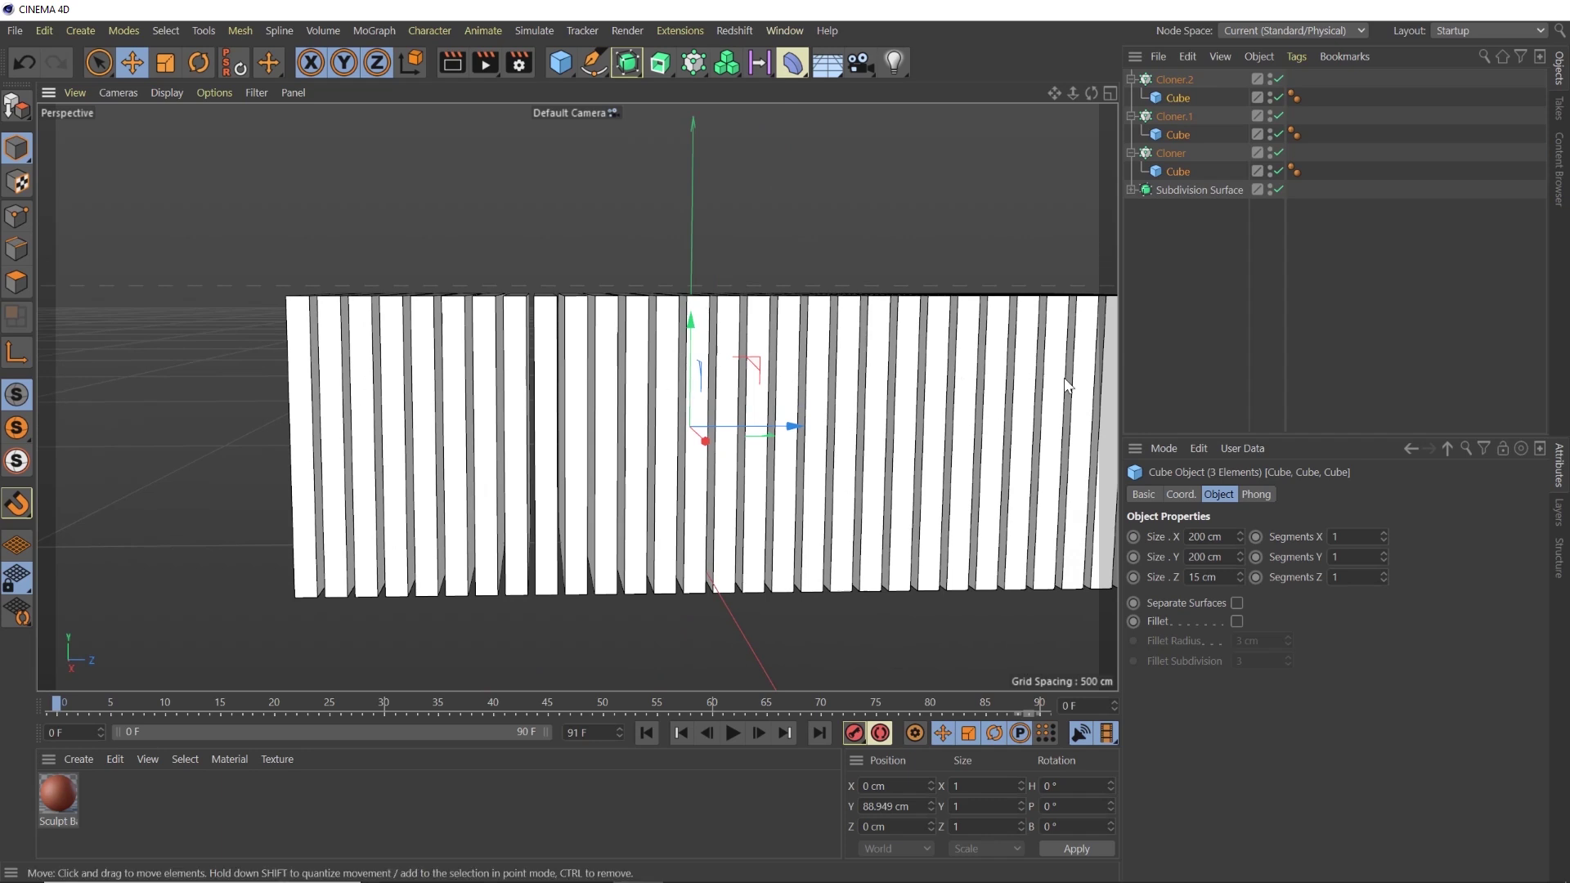
left_click(733, 733)
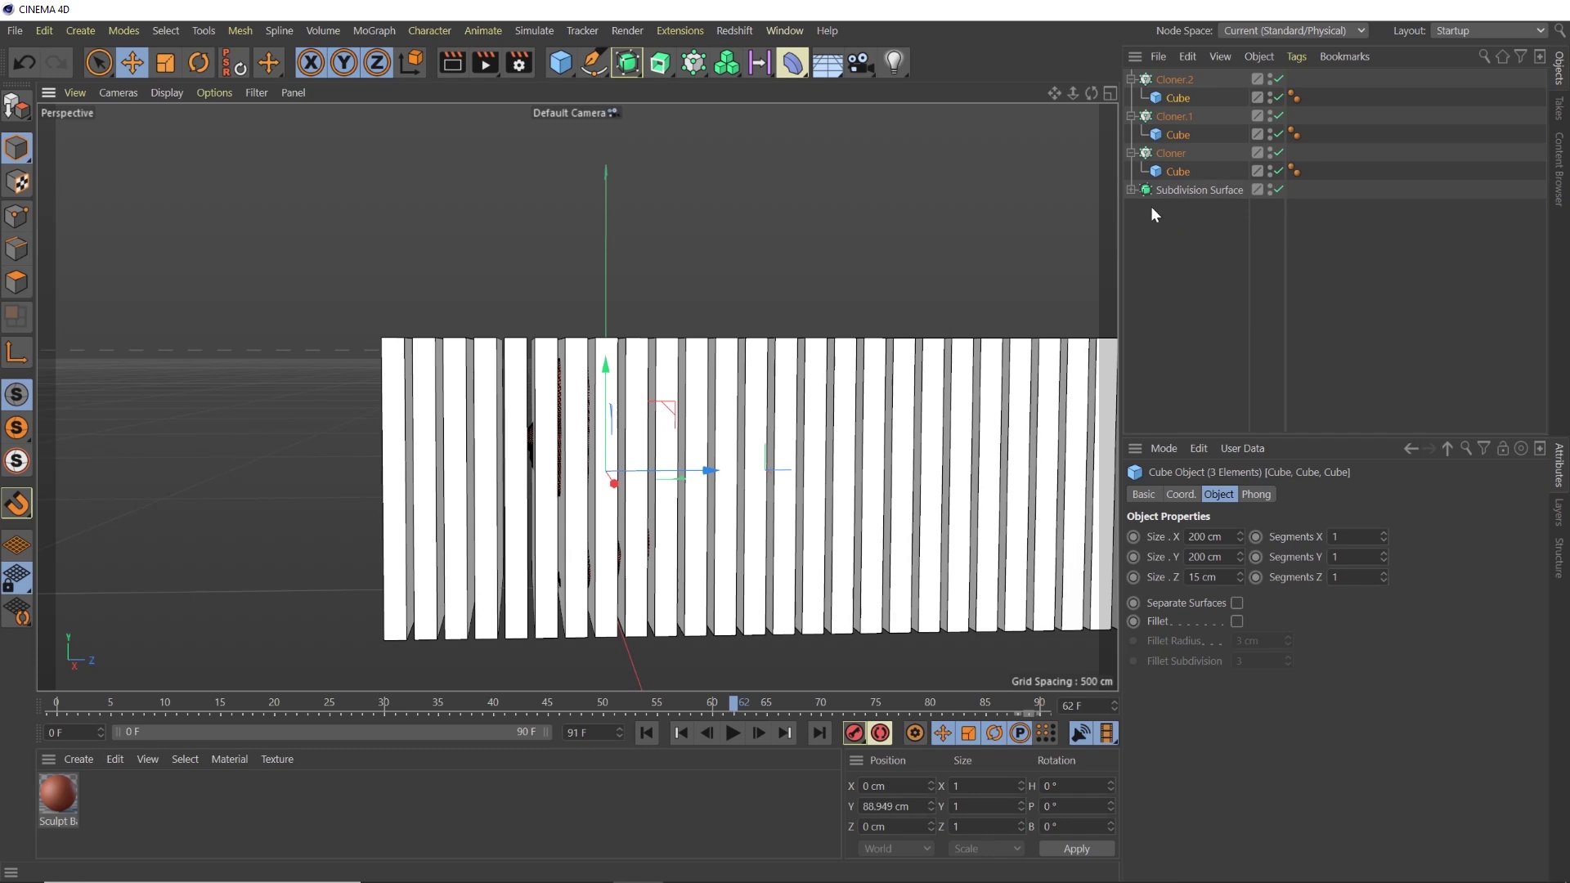
Add a Volume Builder with the original Cloner nested inside, and hide Cloner.1, Cloner.2 and their cubes
left_click(724, 76)
left_click_drag(1167, 174, 1185, 78)
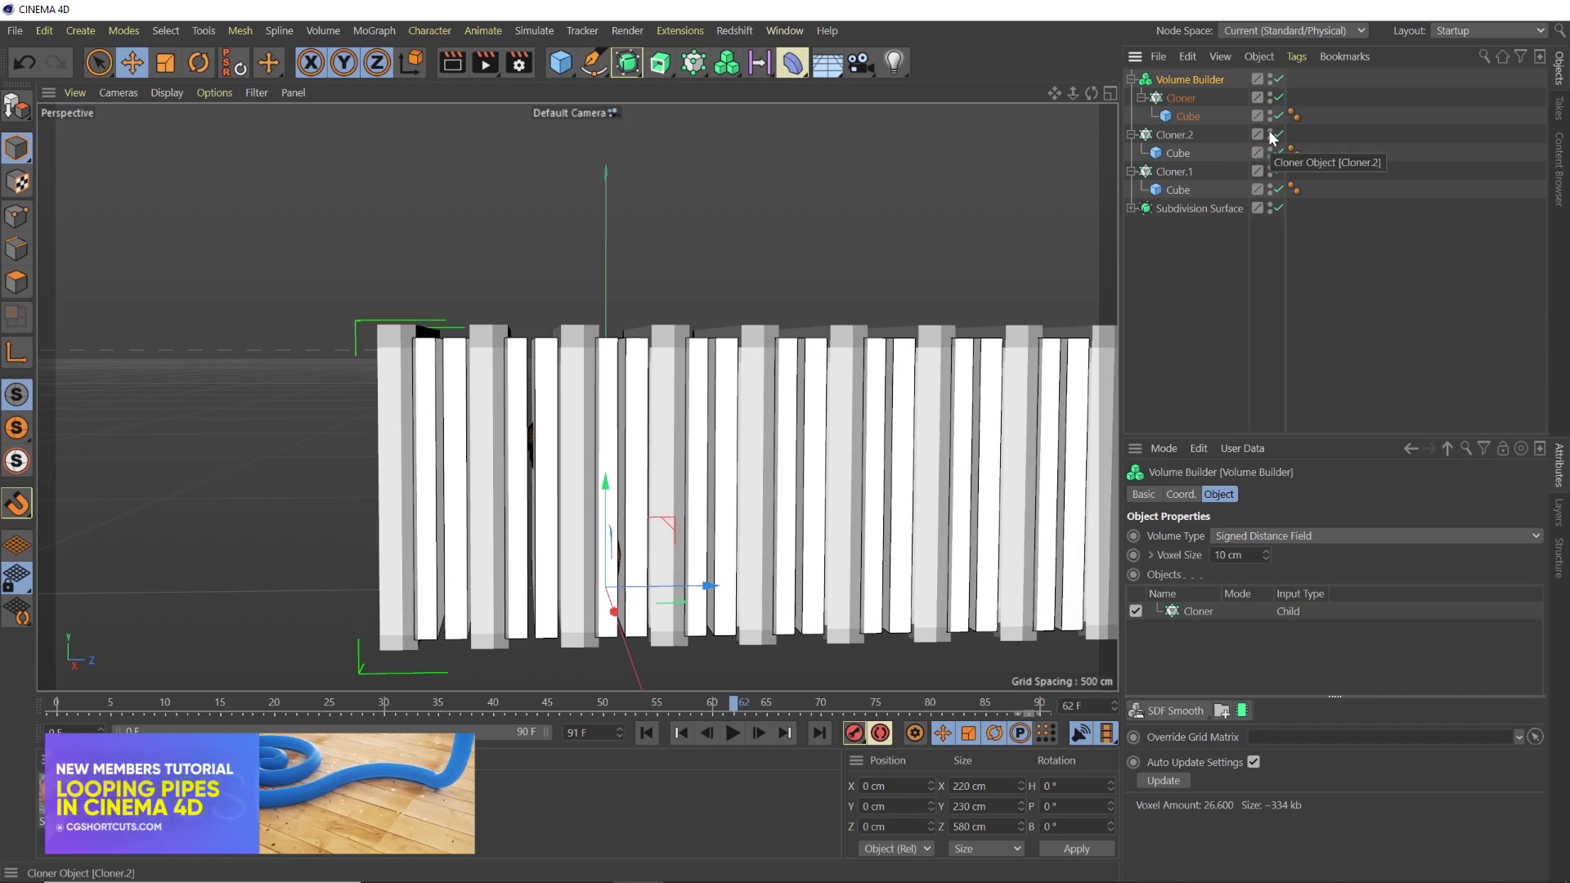
left_click_drag(1270, 132, 1270, 188)
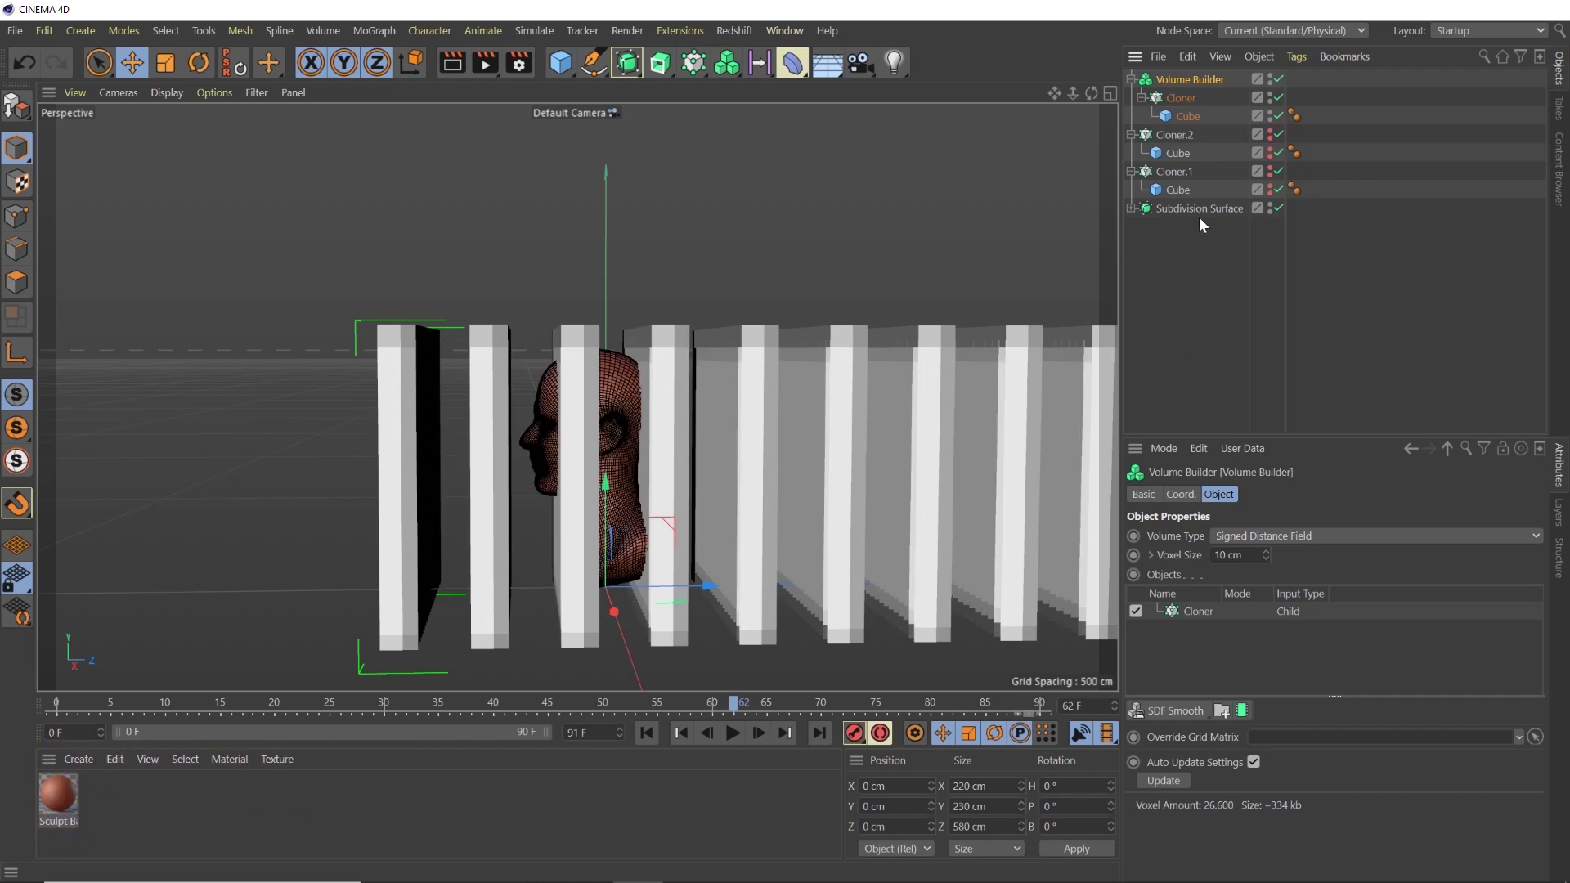
Expand the Subdivision Surface hierarchy and set the Volume Builder's voxel size to 1 cm
left_click(1131, 207)
key("0")
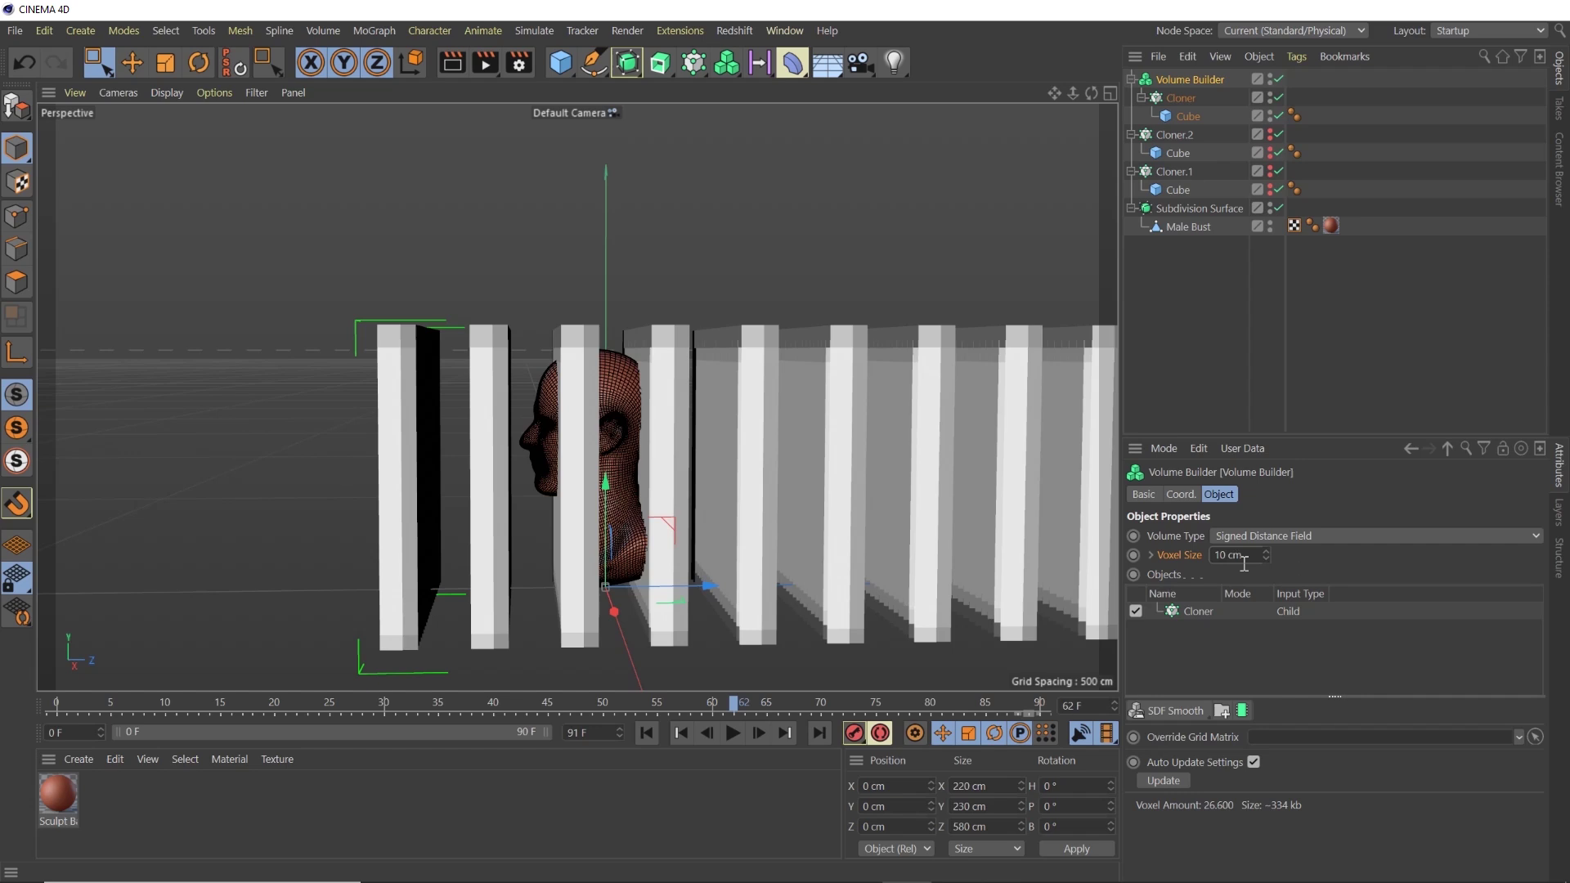
left_click(1151, 555)
left_click(1150, 554)
double_click(1230, 555)
type("1")
key("Return")
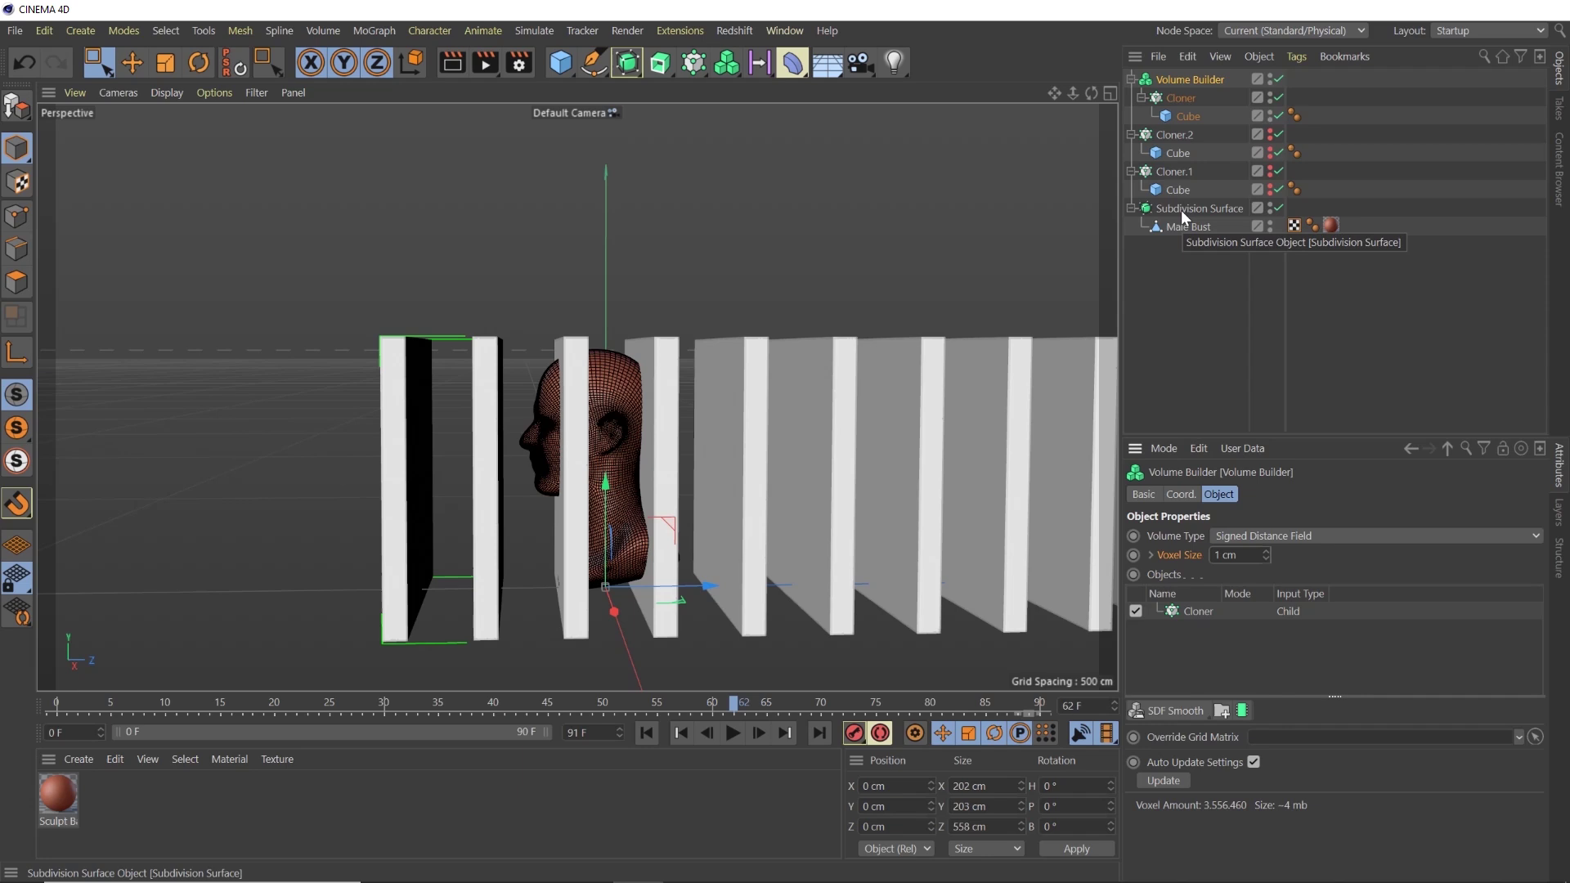
Nest the Subdivision Surface in the Volume Builder, order it below the Cloner in its object list, and set the Cloner's mode to Intersect
left_click_drag(1180, 210, 1178, 77)
left_click(1180, 80)
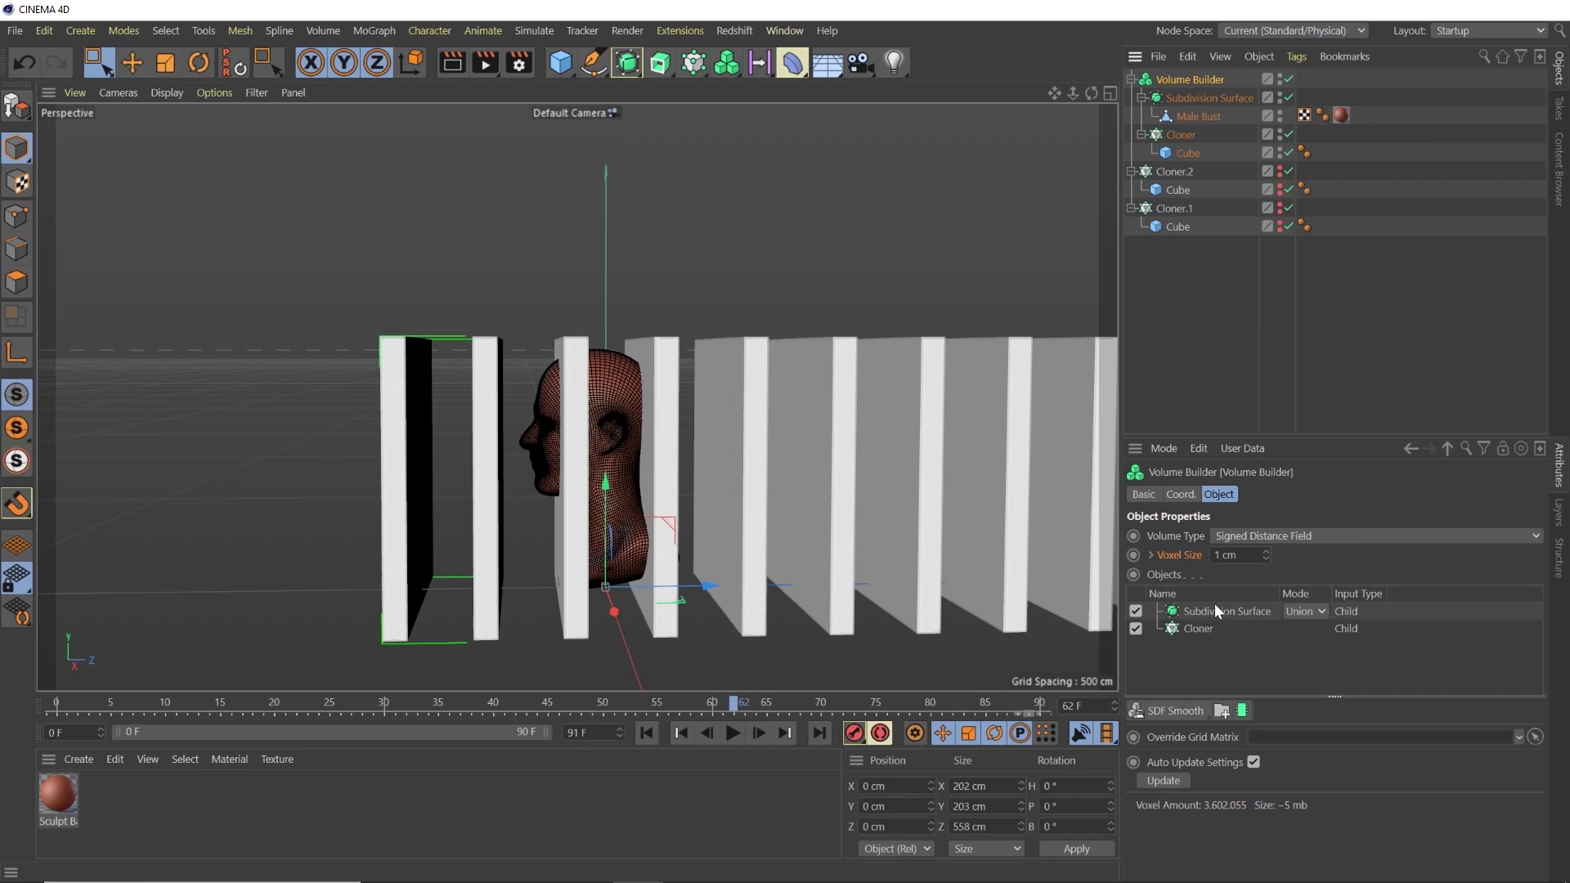
left_click_drag(1209, 611, 1206, 631)
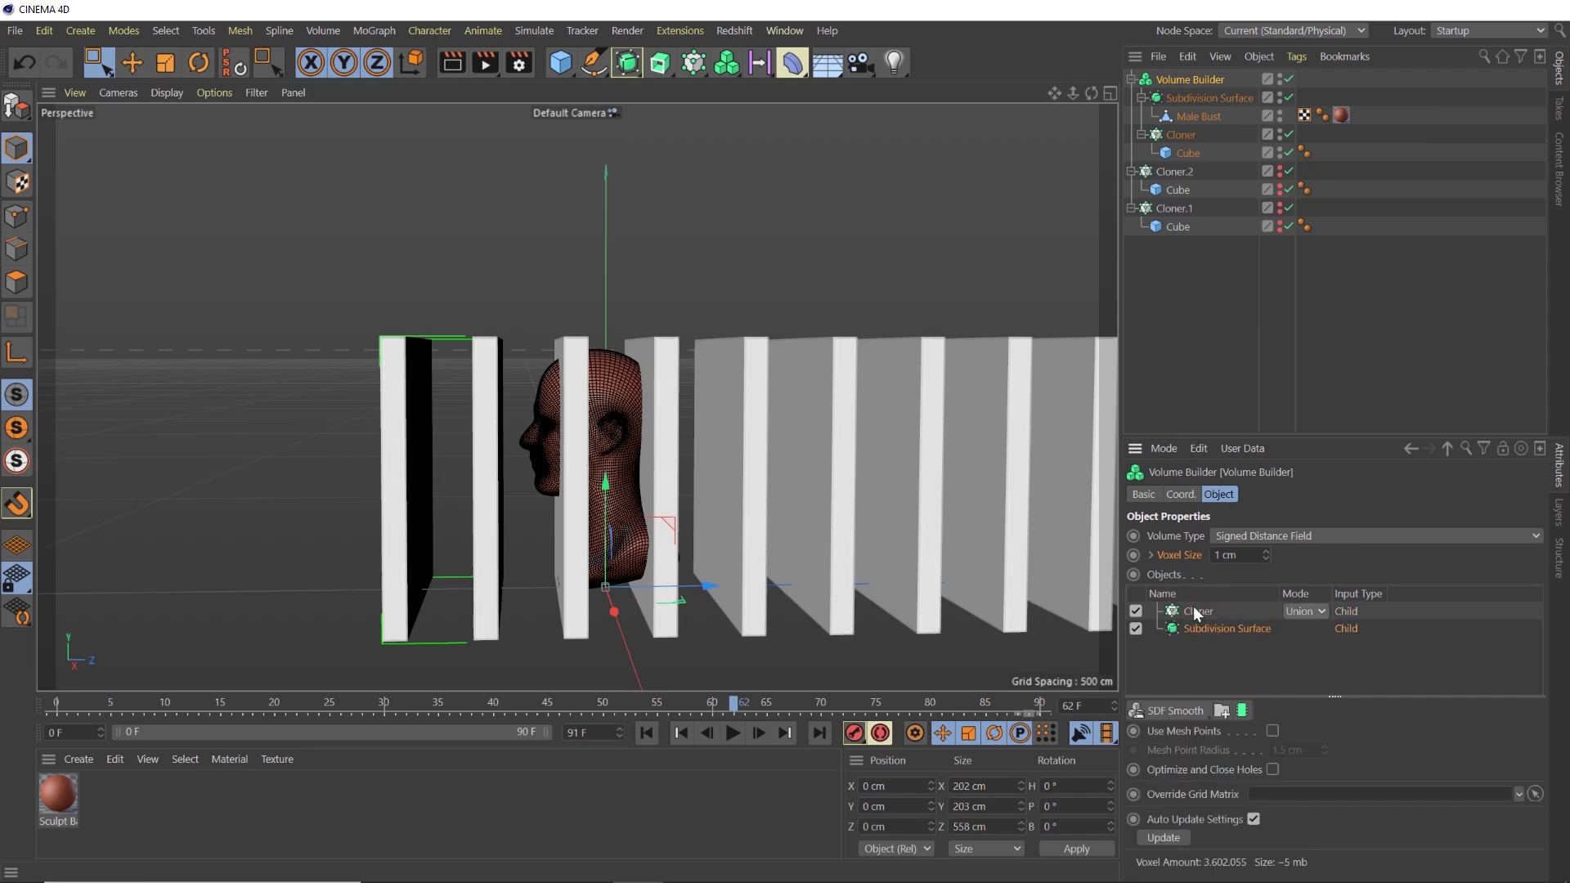
left_click(1300, 612)
left_click(1306, 670)
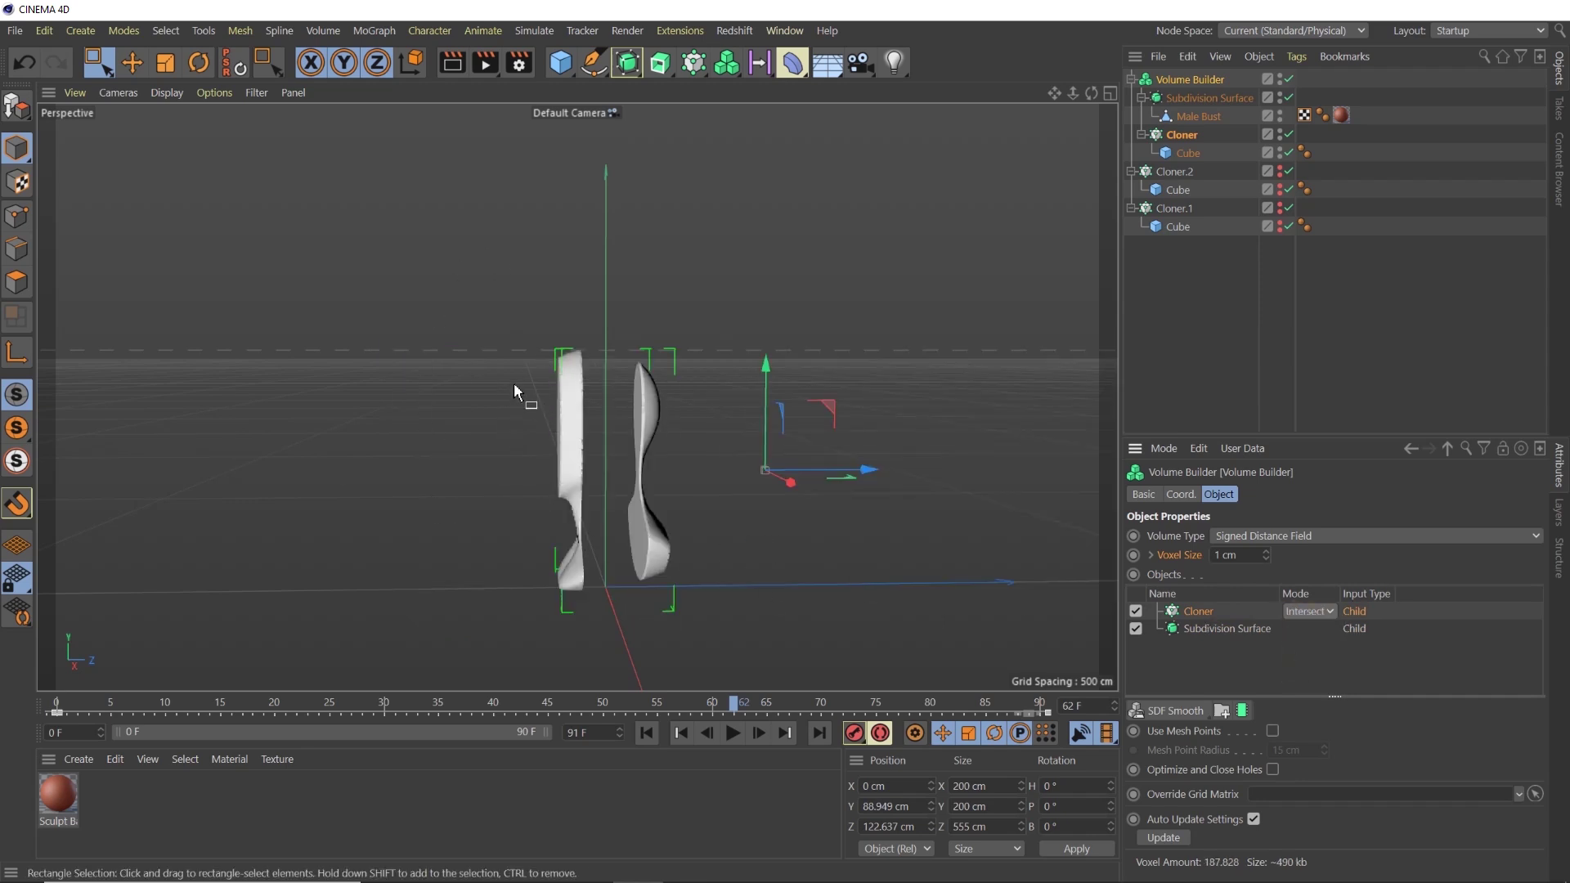
Play the sliced bust animation to check the intersection, then stop and return to the first frame
left_click(732, 733)
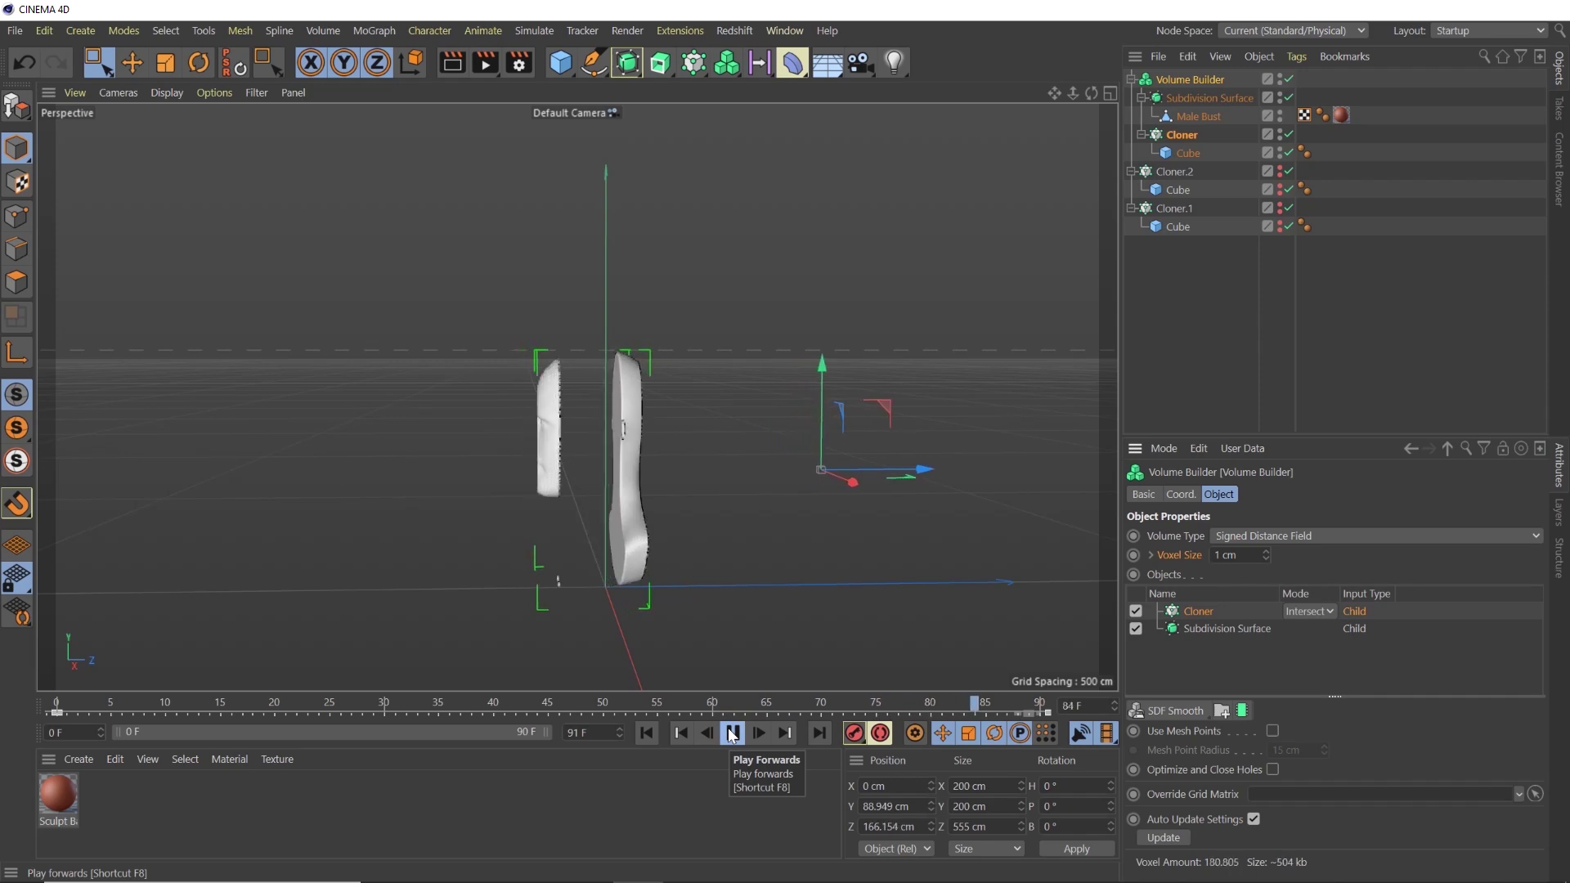
left_click(732, 734)
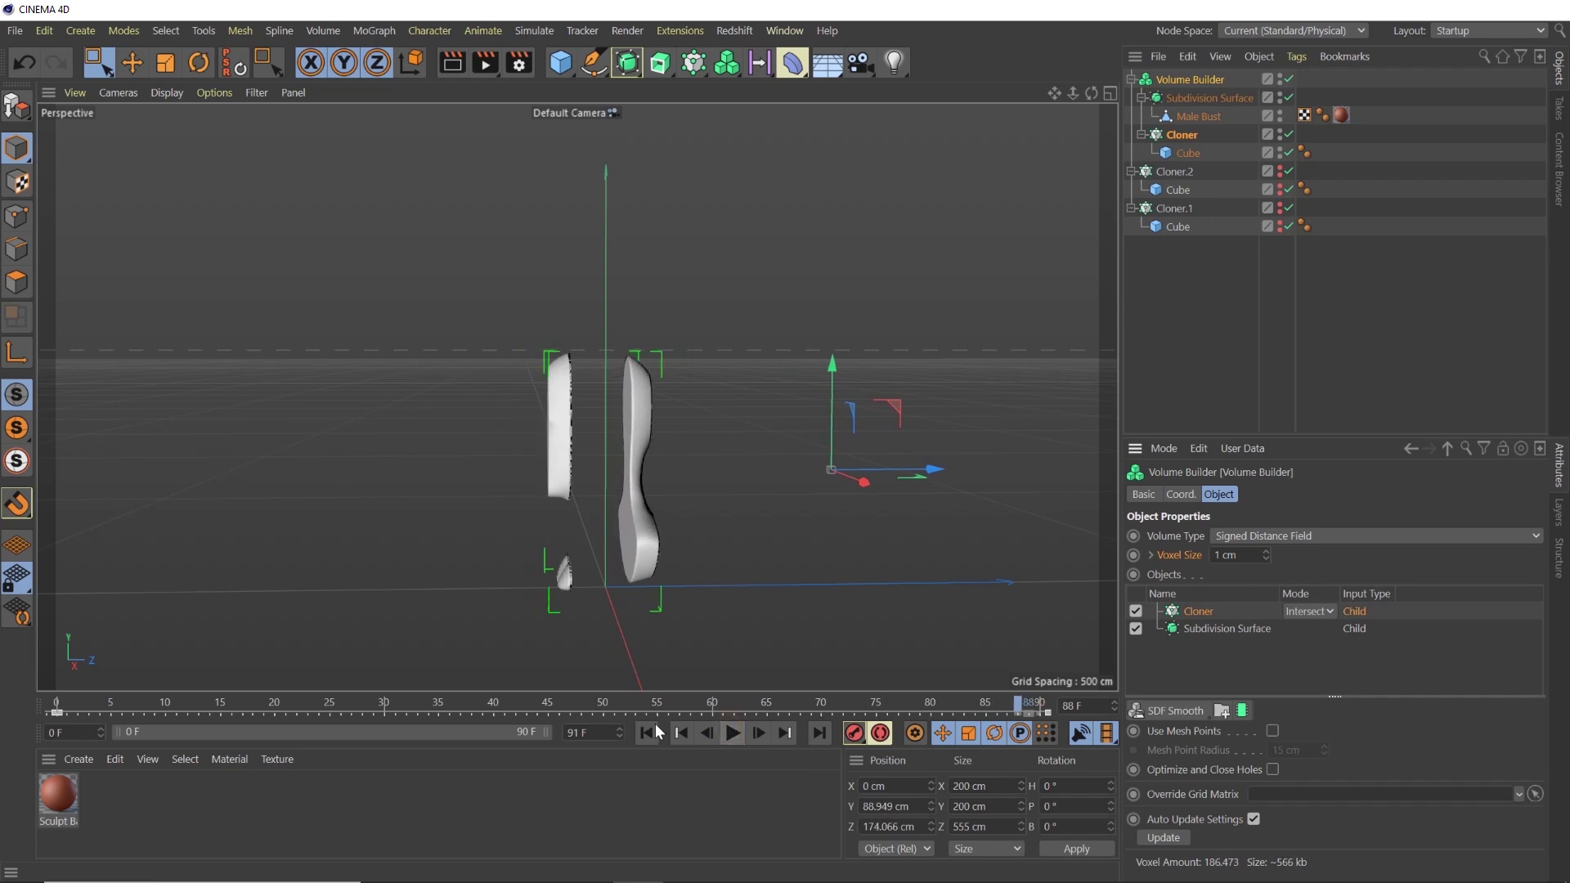
left_click(646, 733)
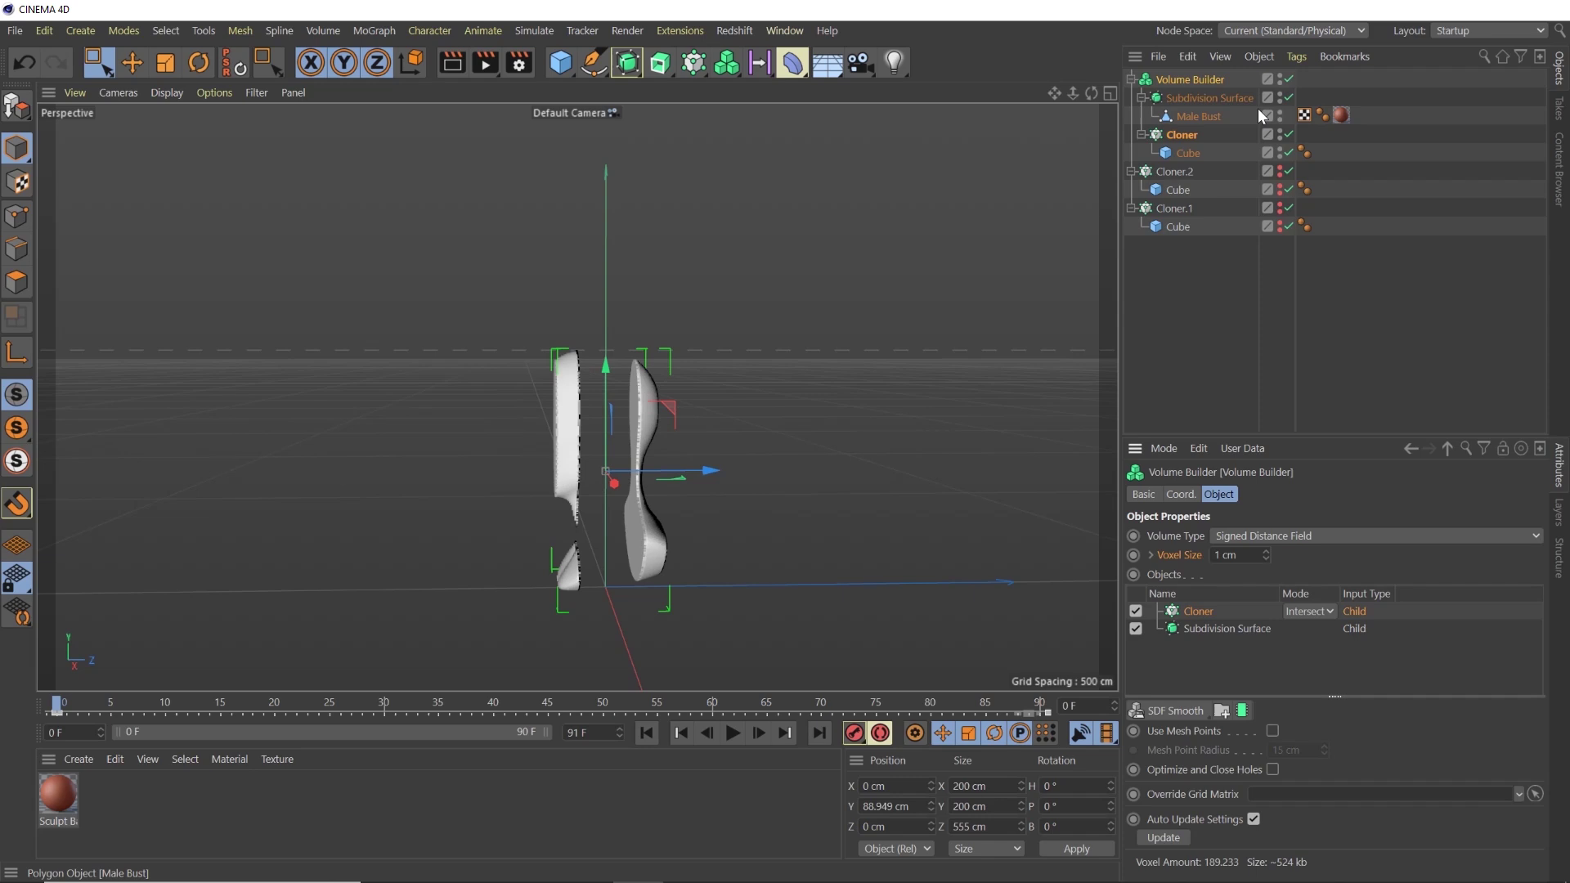
Deselect everything and make Cloner.2, Cloner.1 and their cubes visible again
key("ctrl+shift+a")
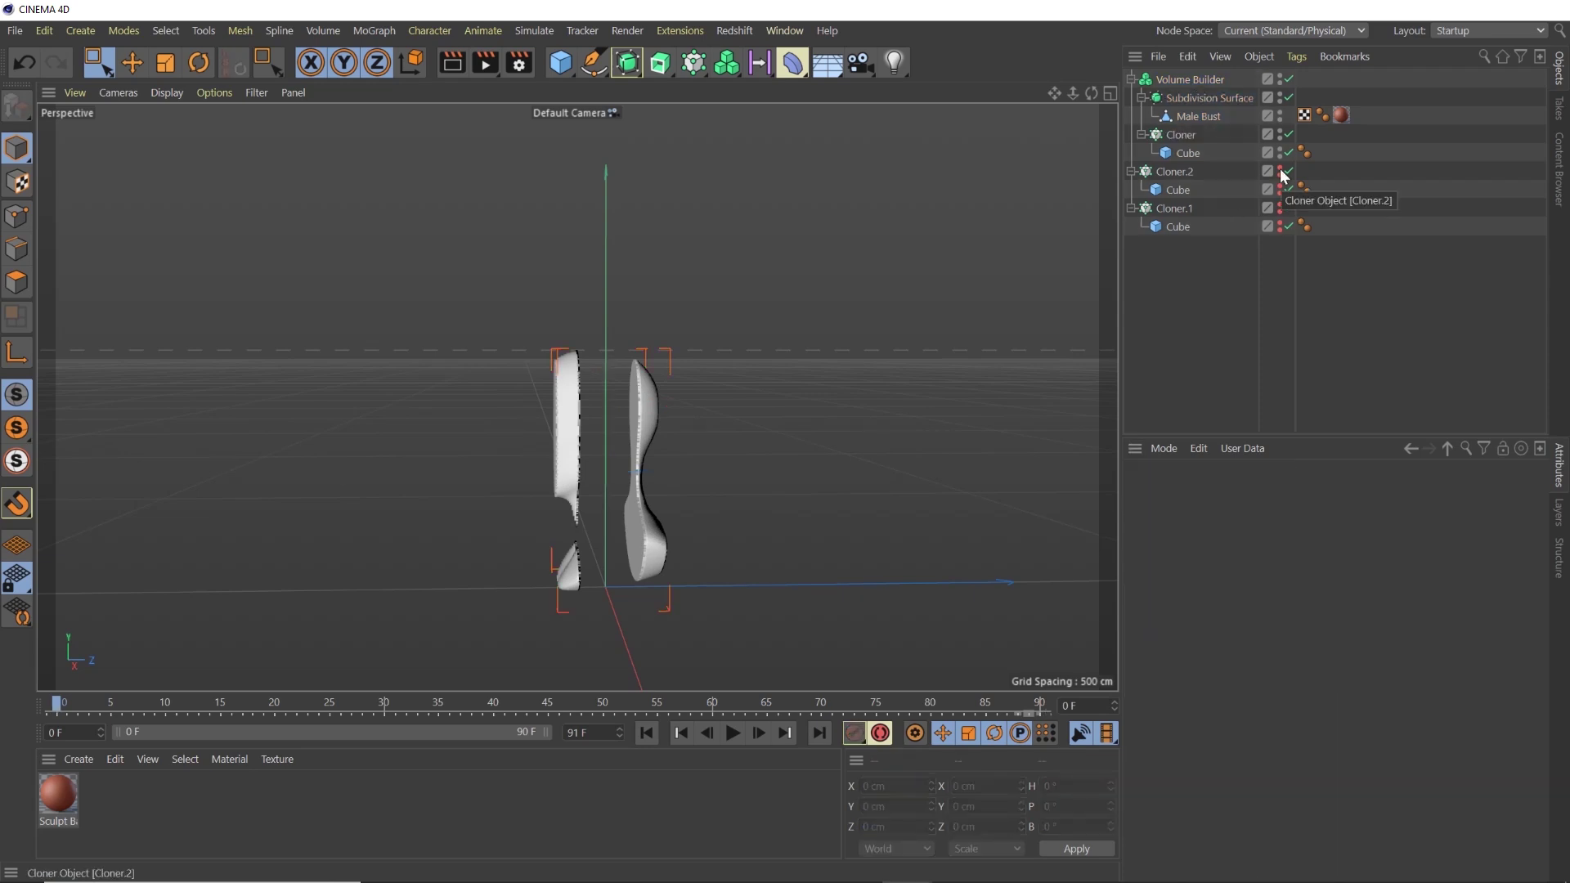
left_click_drag(1280, 170, 1280, 229)
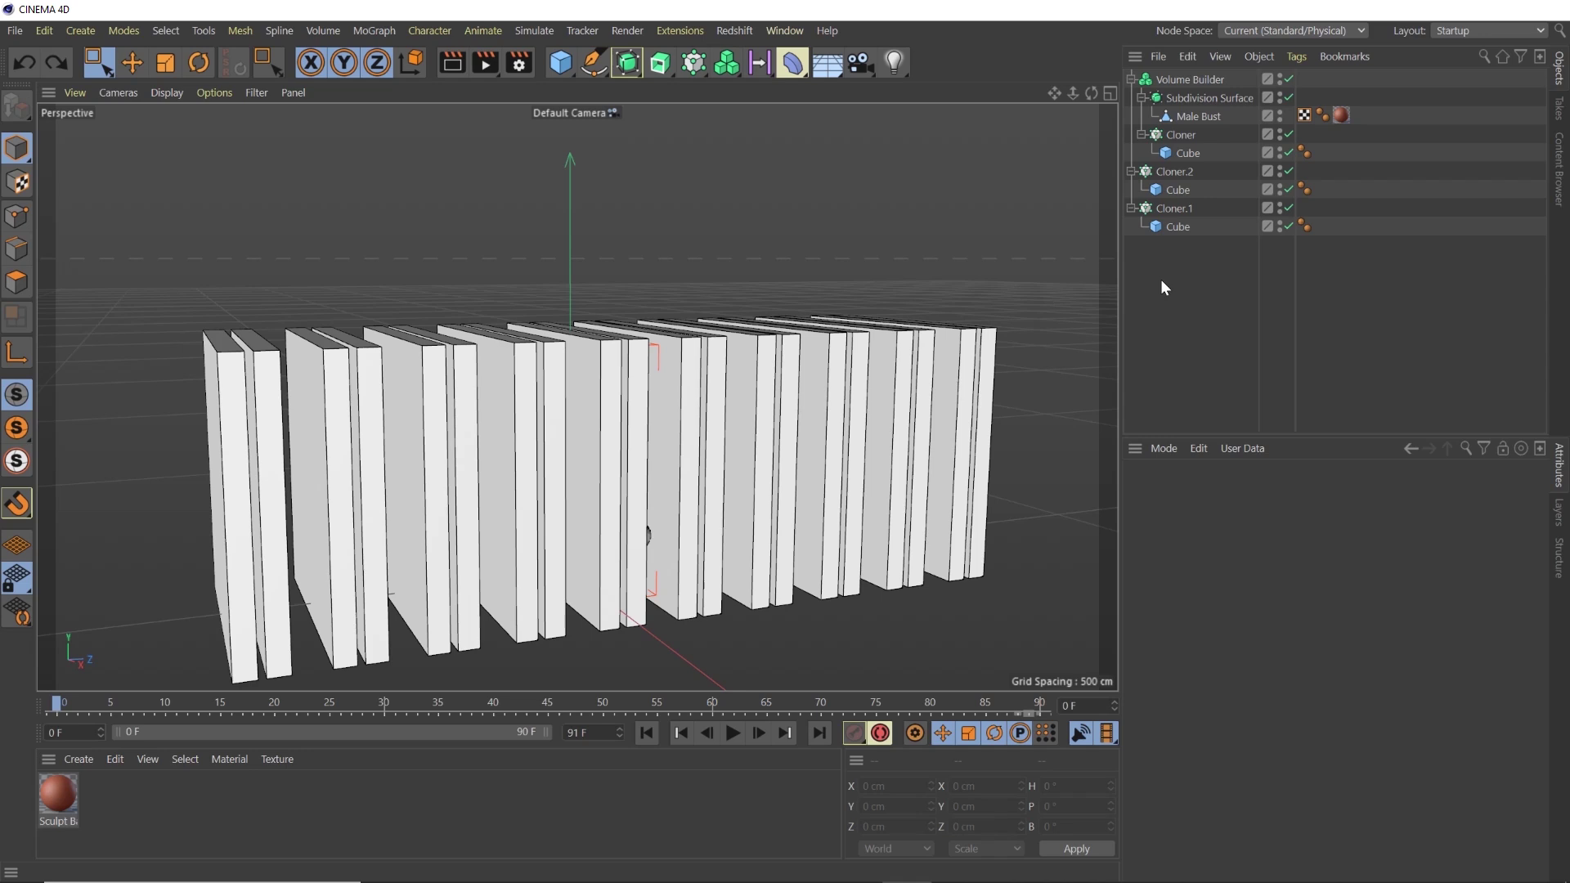
Duplicate the Volume Builder and its whole hierarchy twice
left_click(1172, 80)
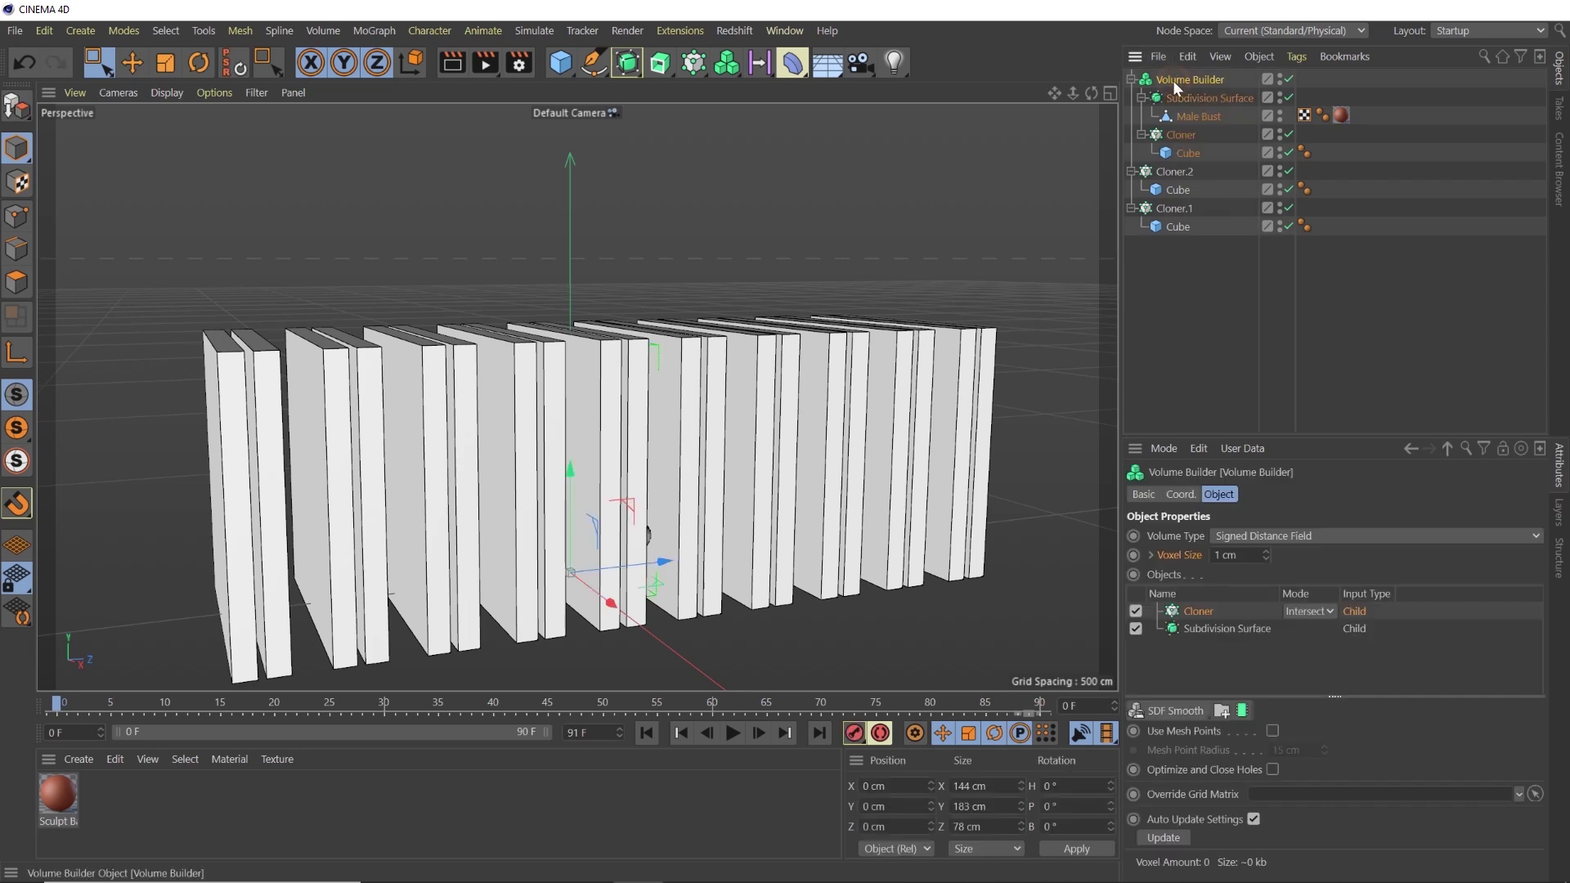
key("ctrl+c")
key("ctrl+v")
key("ctrl+v")
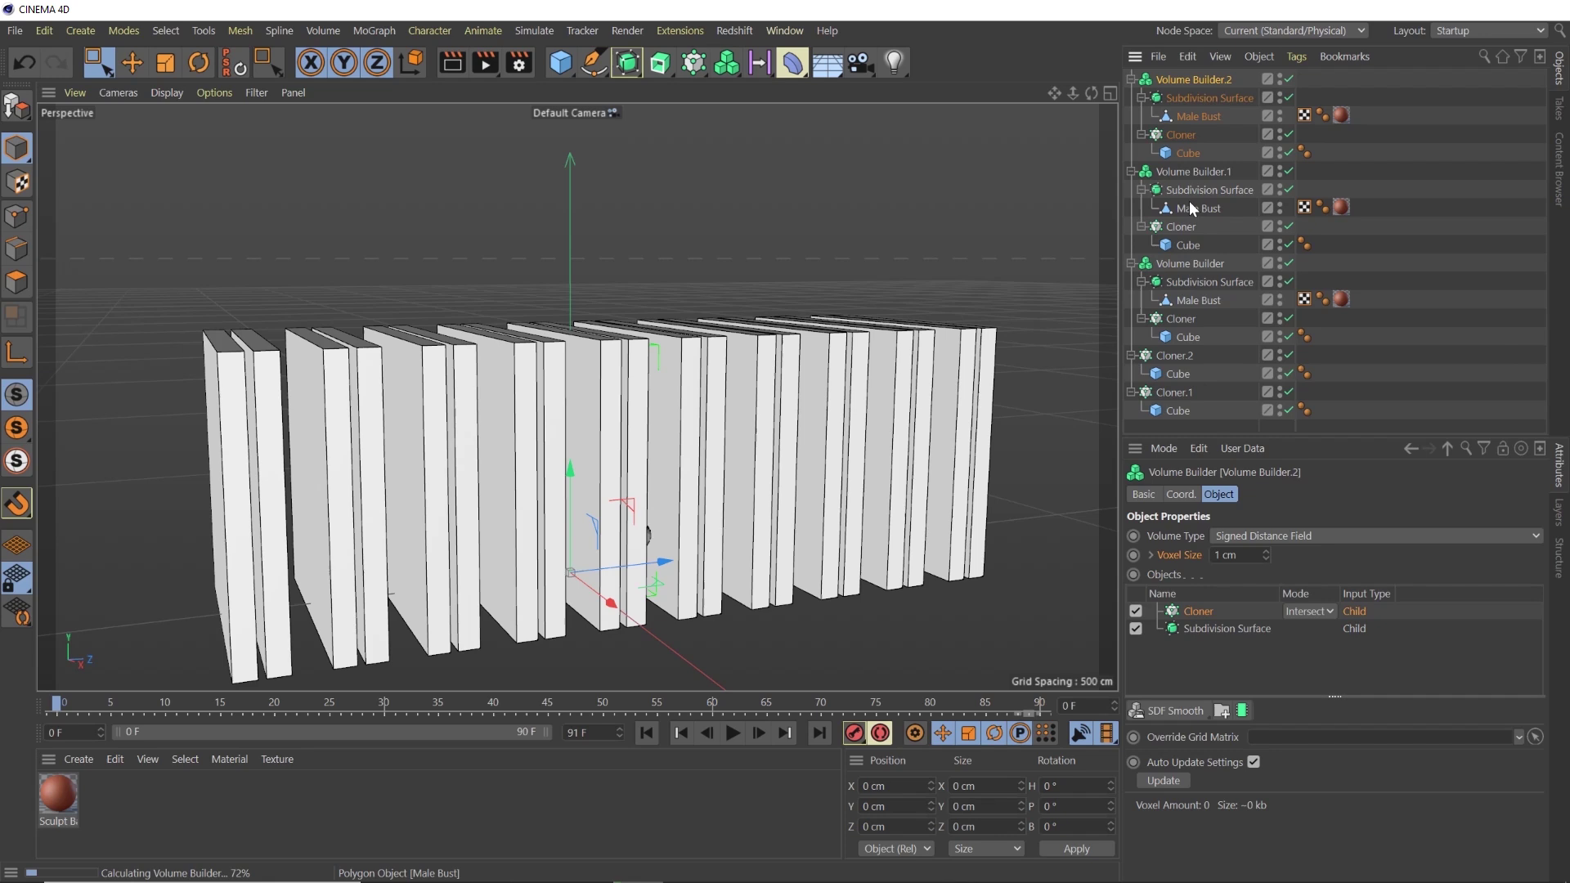
Replace the Cloner in Volume Builder.1 with Cloner.1 and the one in Volume Builder.2 with Cloner.2
left_click_drag(1174, 393, 1172, 182)
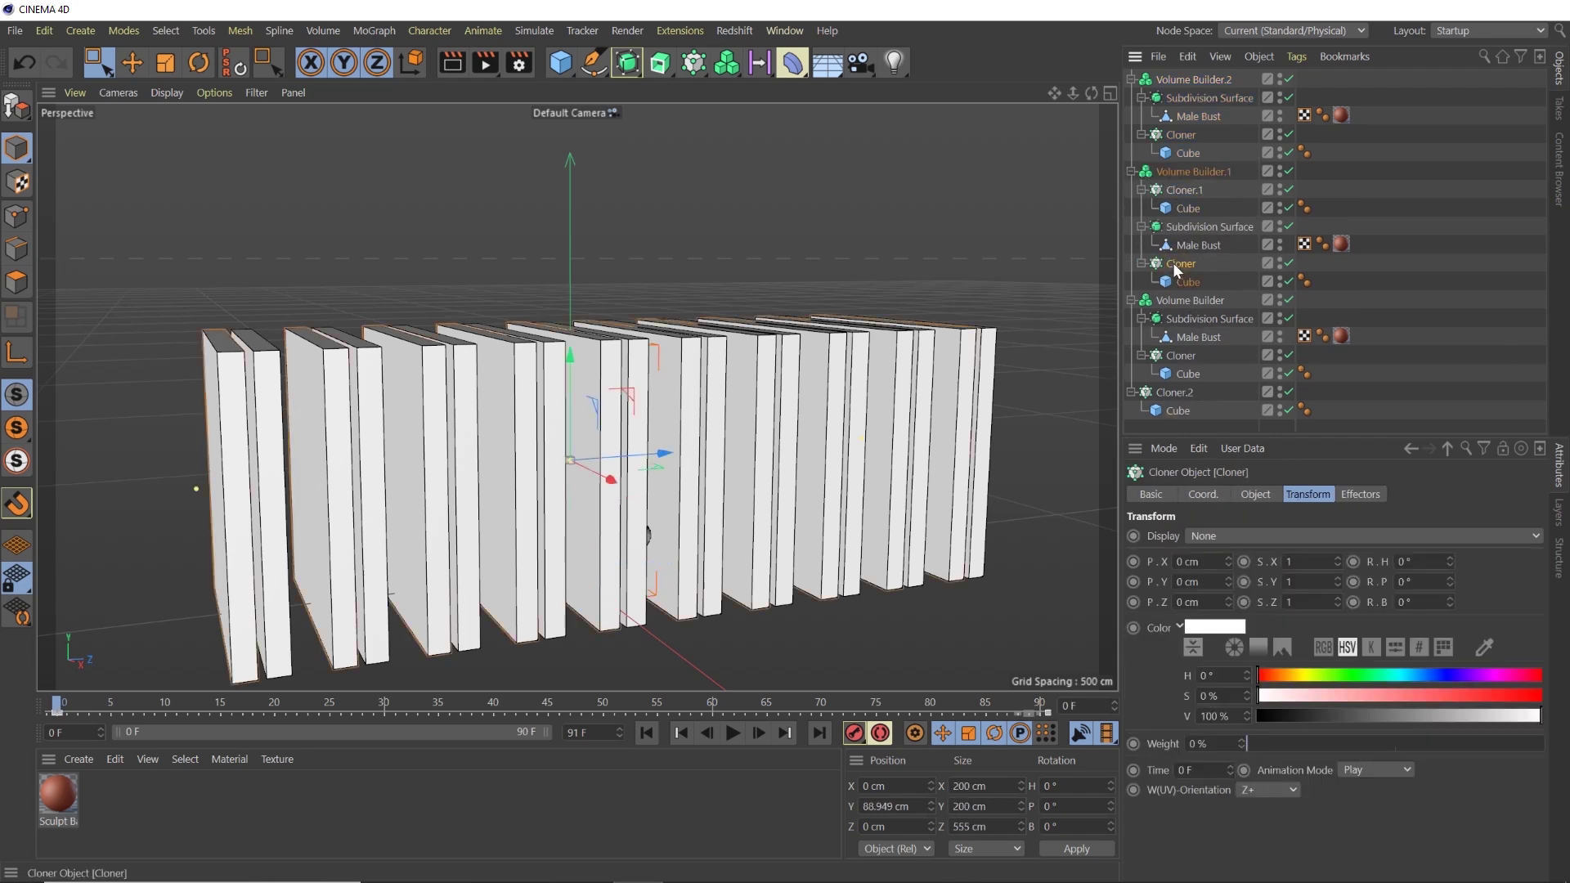
left_click(1177, 401)
left_click_drag(1177, 355, 1179, 87)
left_click(1186, 401)
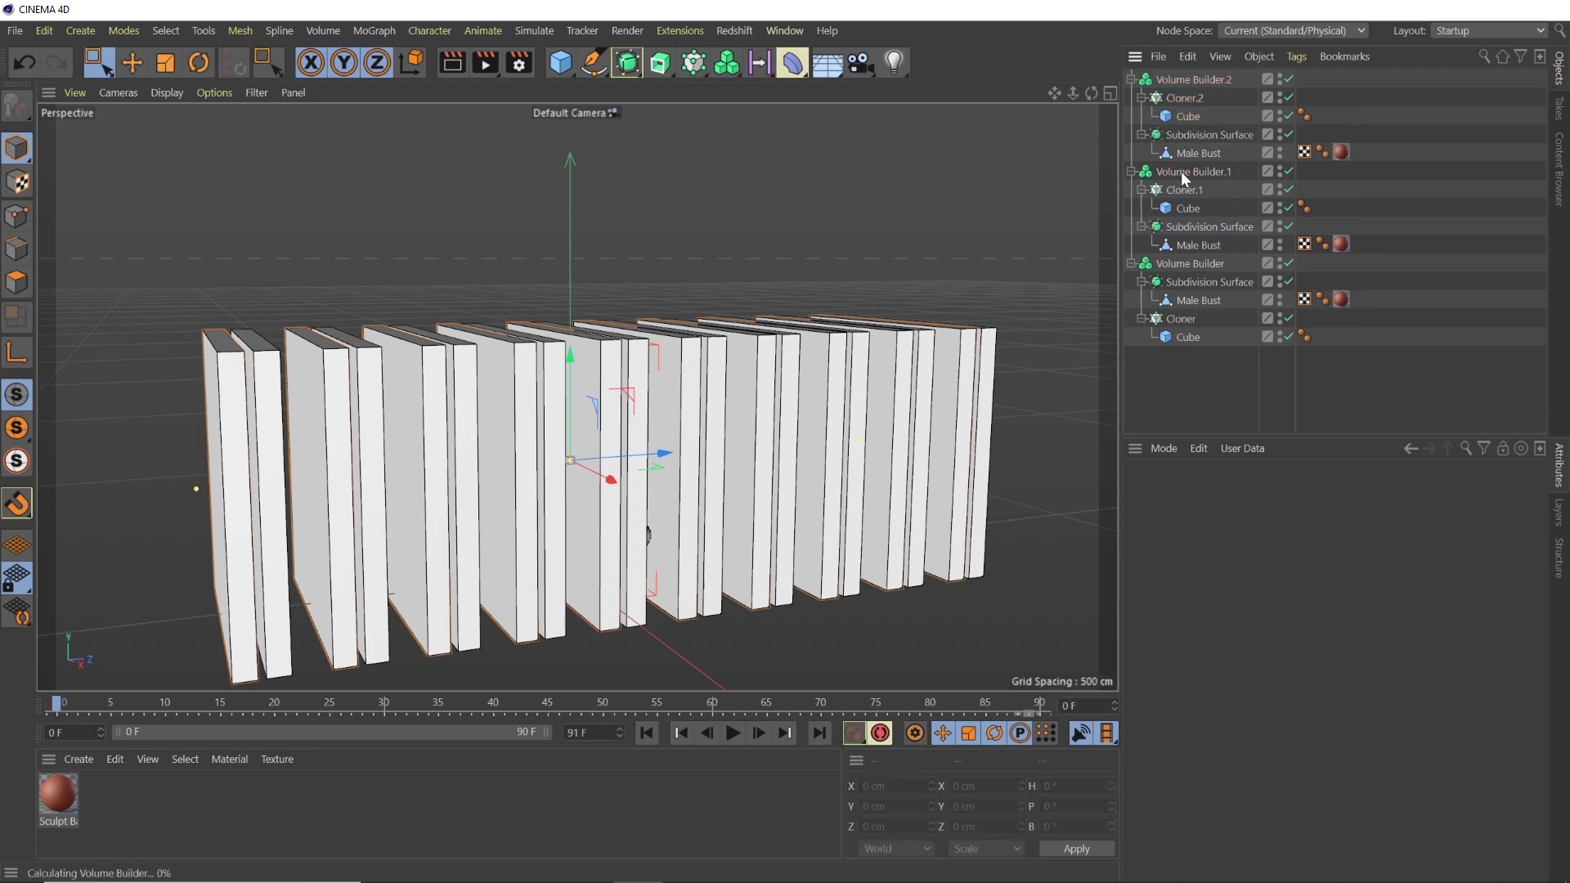
Set Cloner.1's mode in Volume Builder.1 and Cloner.2's mode in Volume Builder.2 to Intersect
left_click(1180, 171)
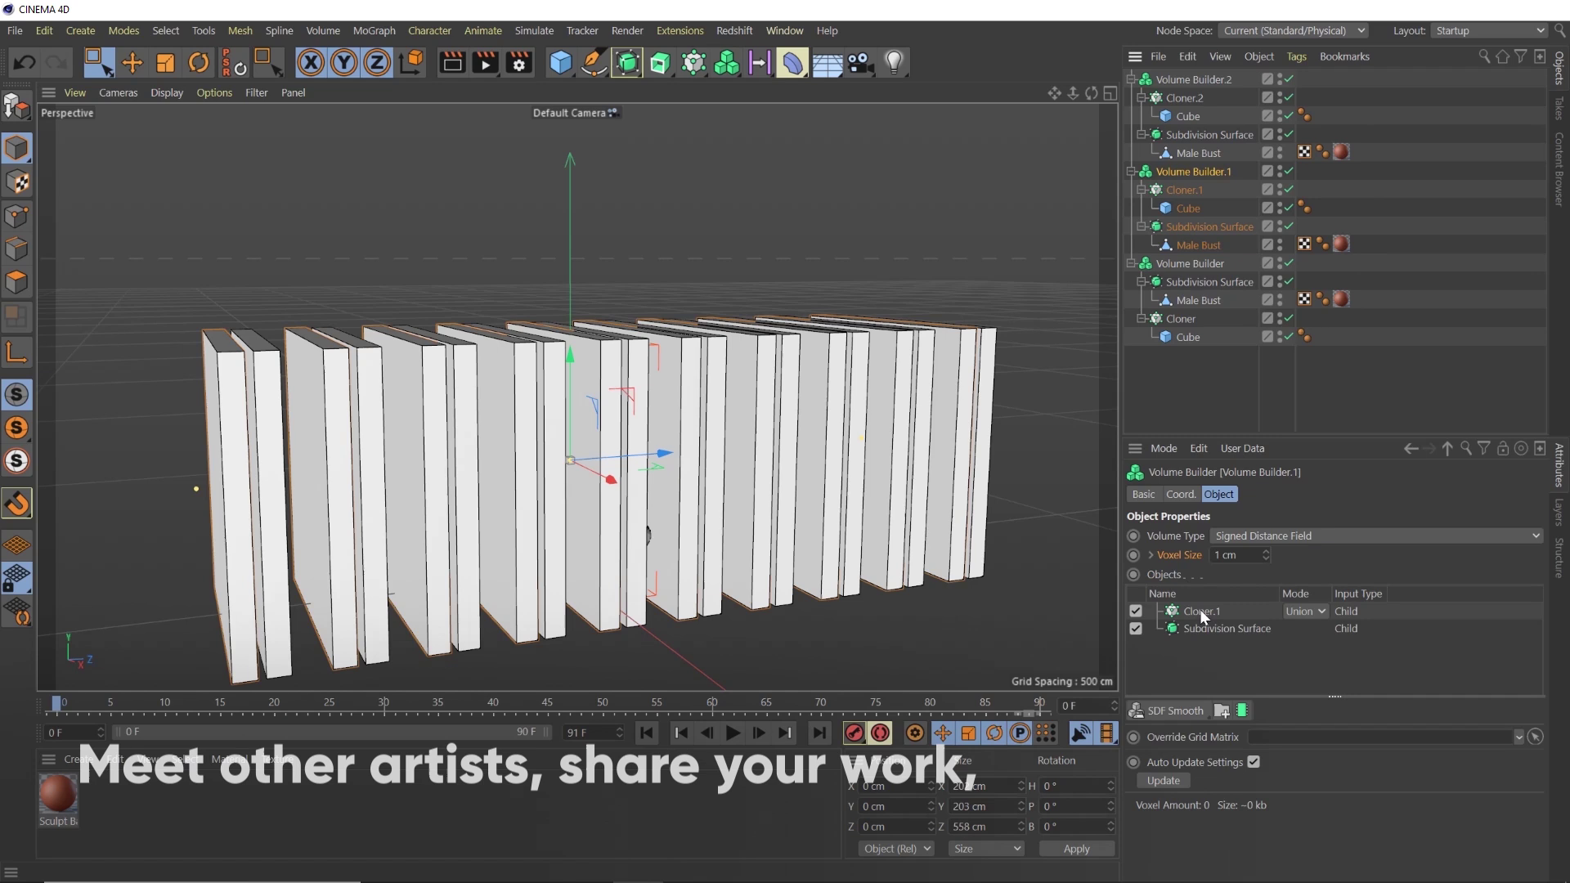
left_click(1313, 612)
left_click(1308, 662)
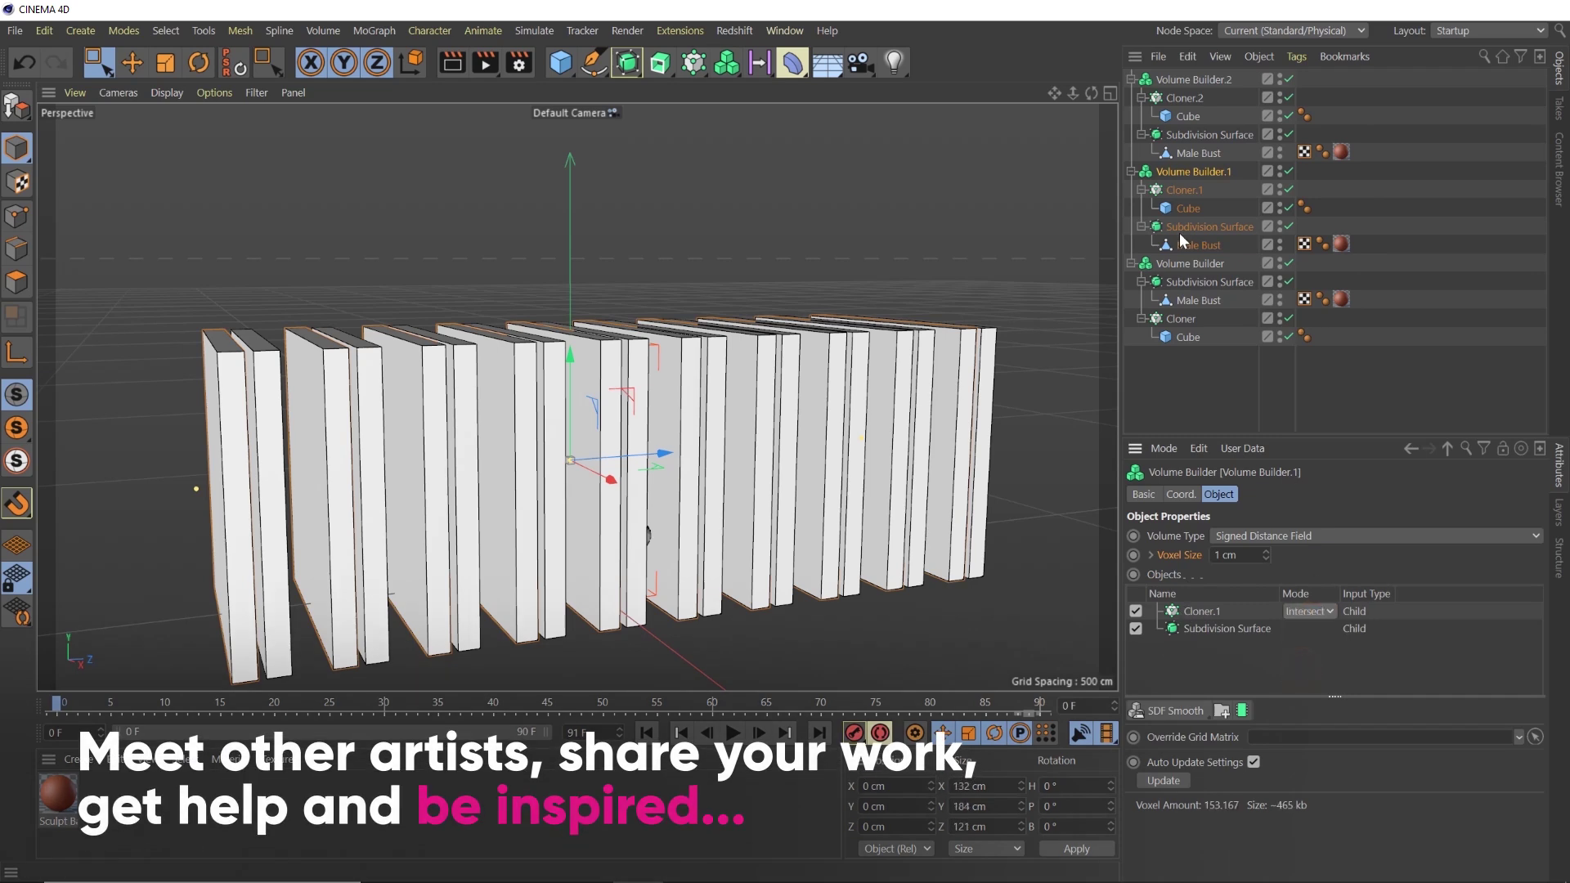
left_click(1185, 80)
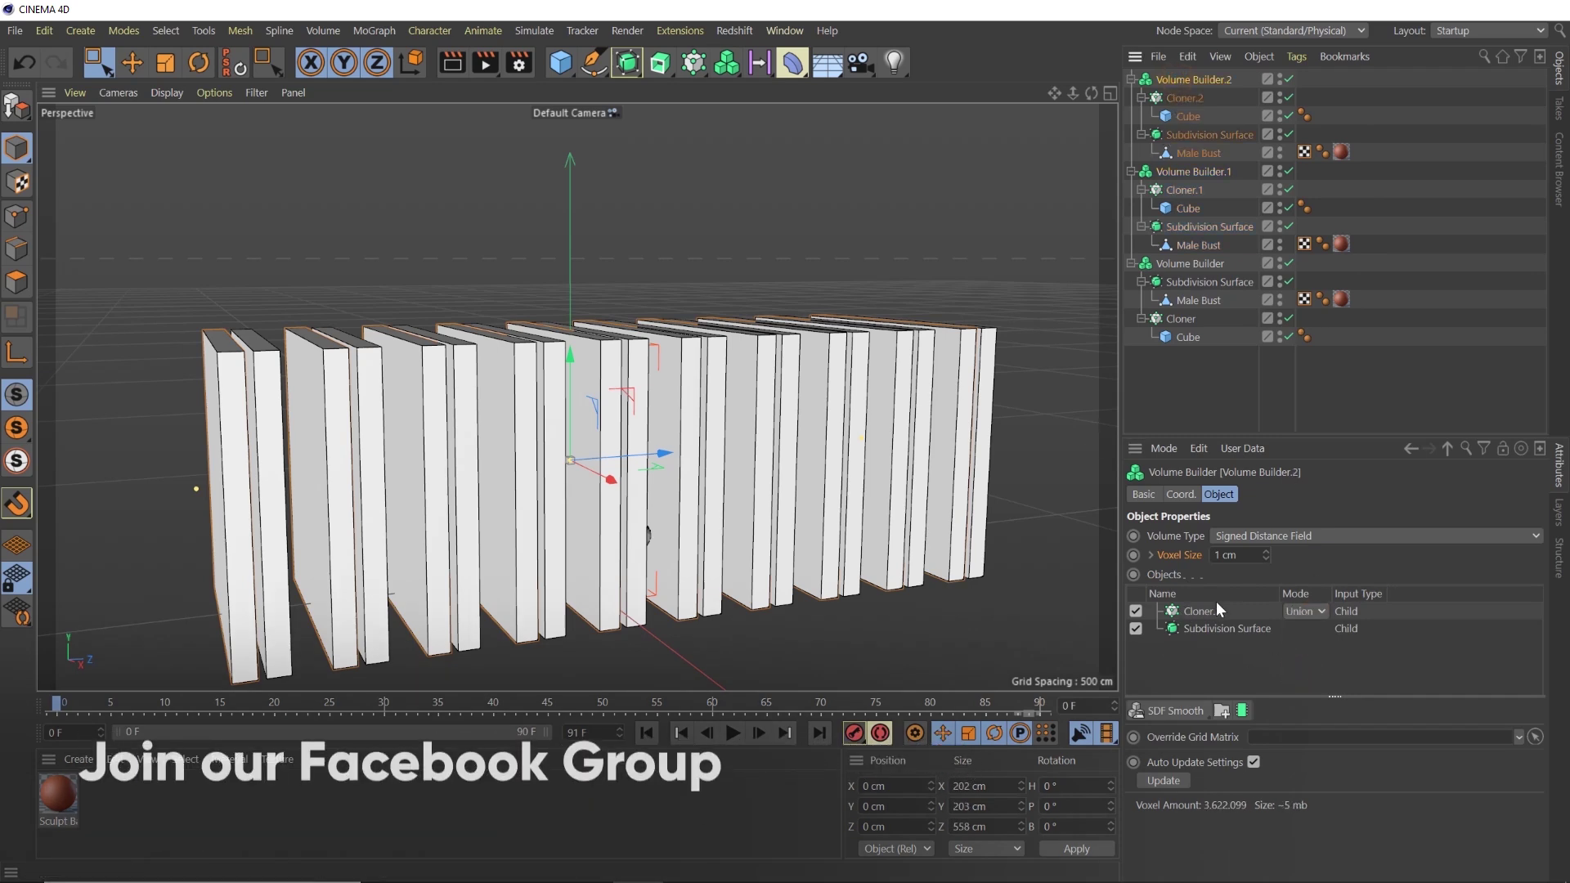
left_click(1304, 611)
left_click(1294, 672)
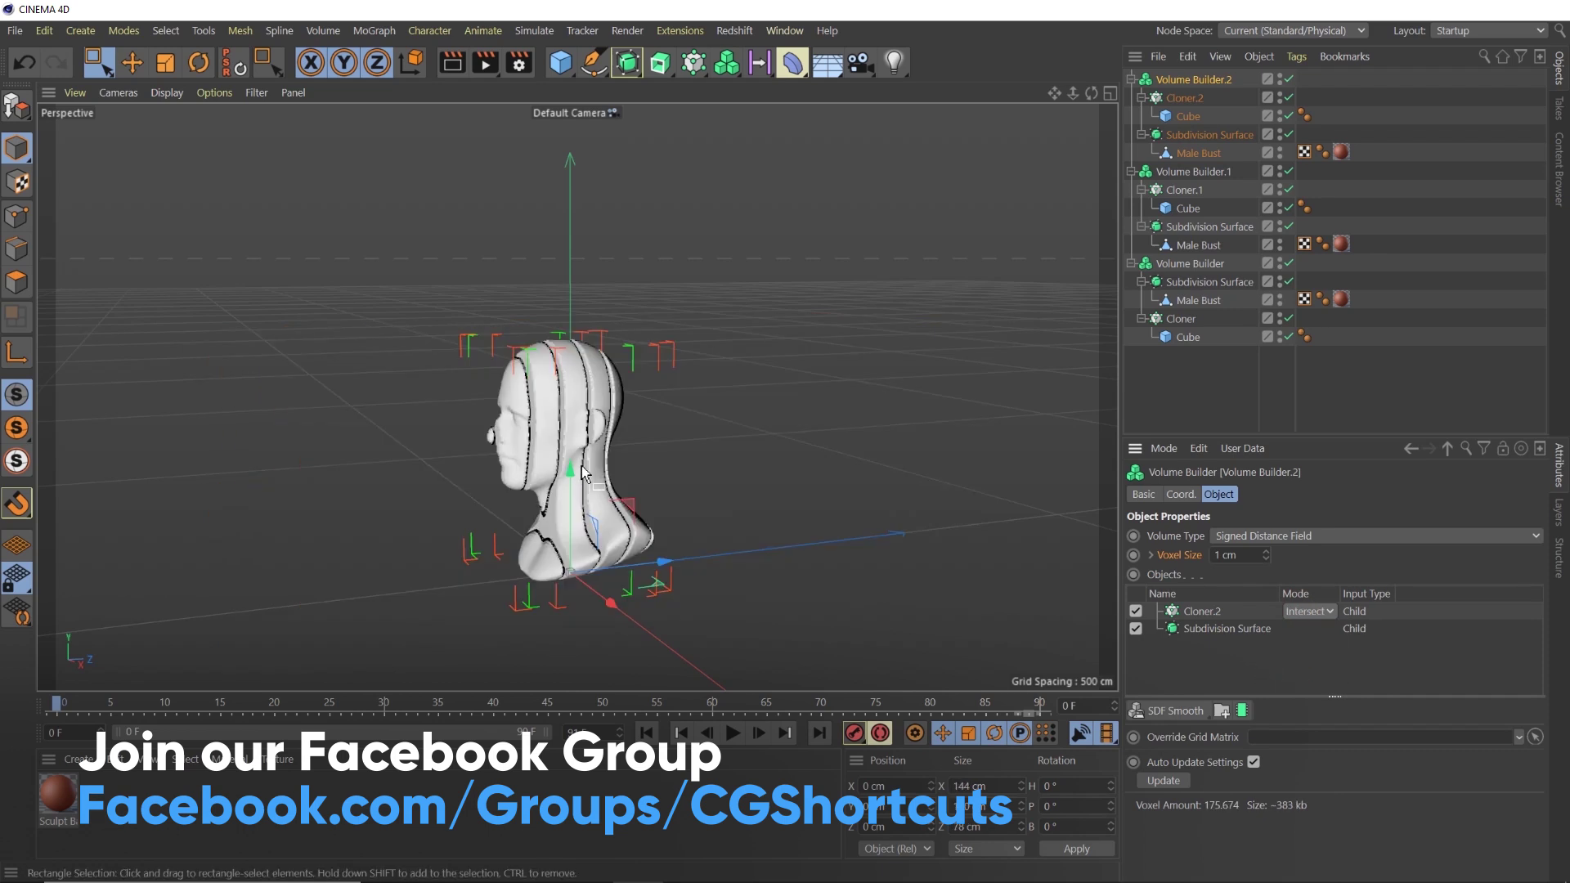
Add three Volume Meshers and place each of the three Volume Builders inside its own mesher
left_click_drag(554, 462, 525, 560, "alt")
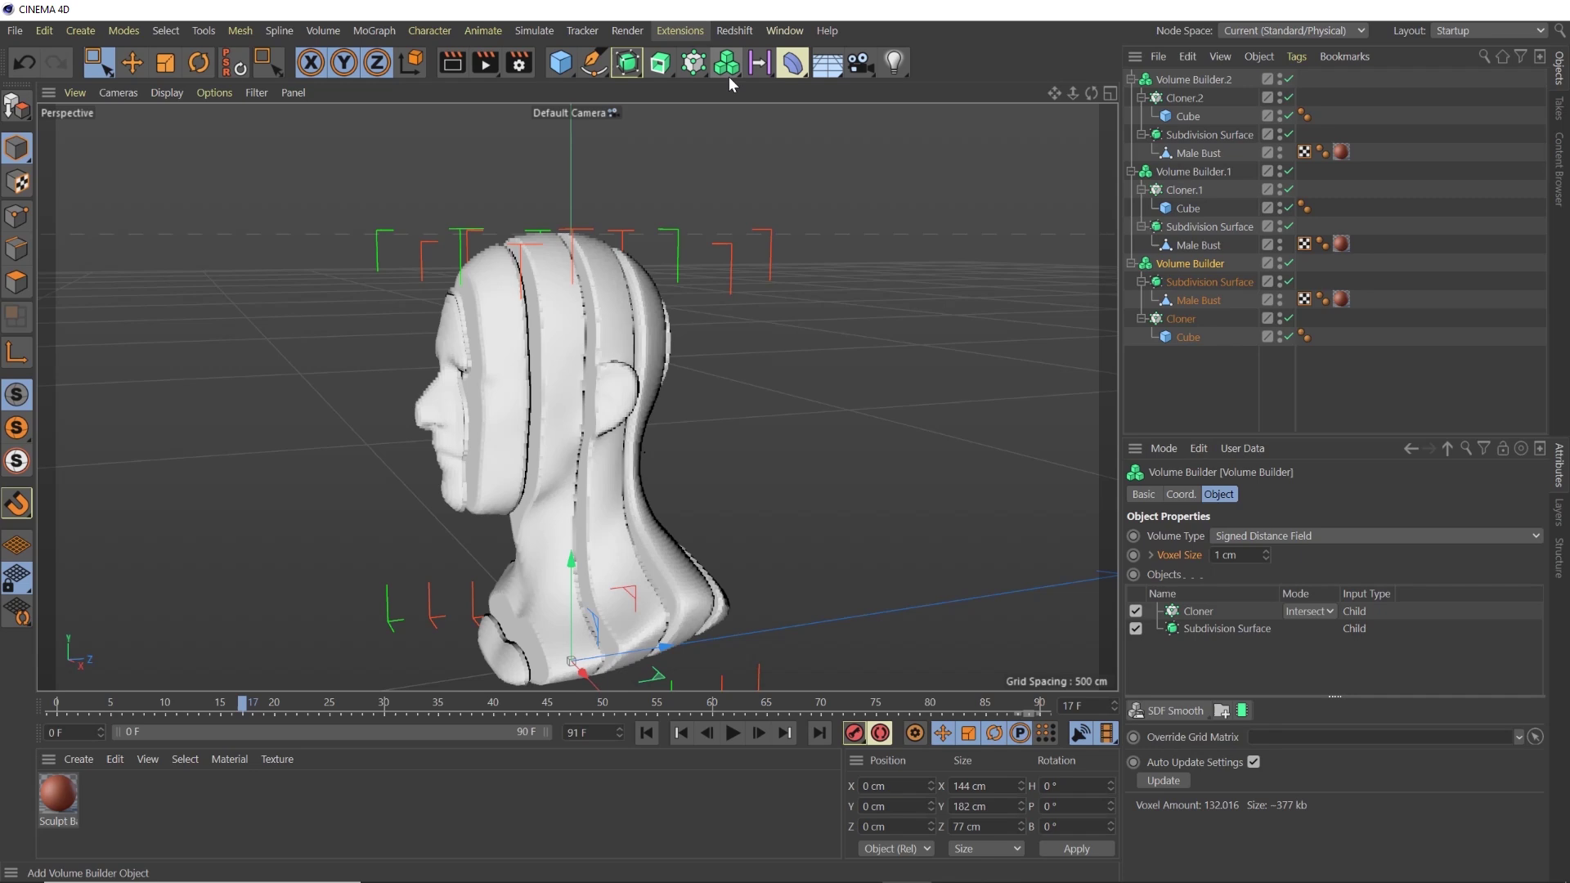
left_click_drag(729, 76, 792, 124)
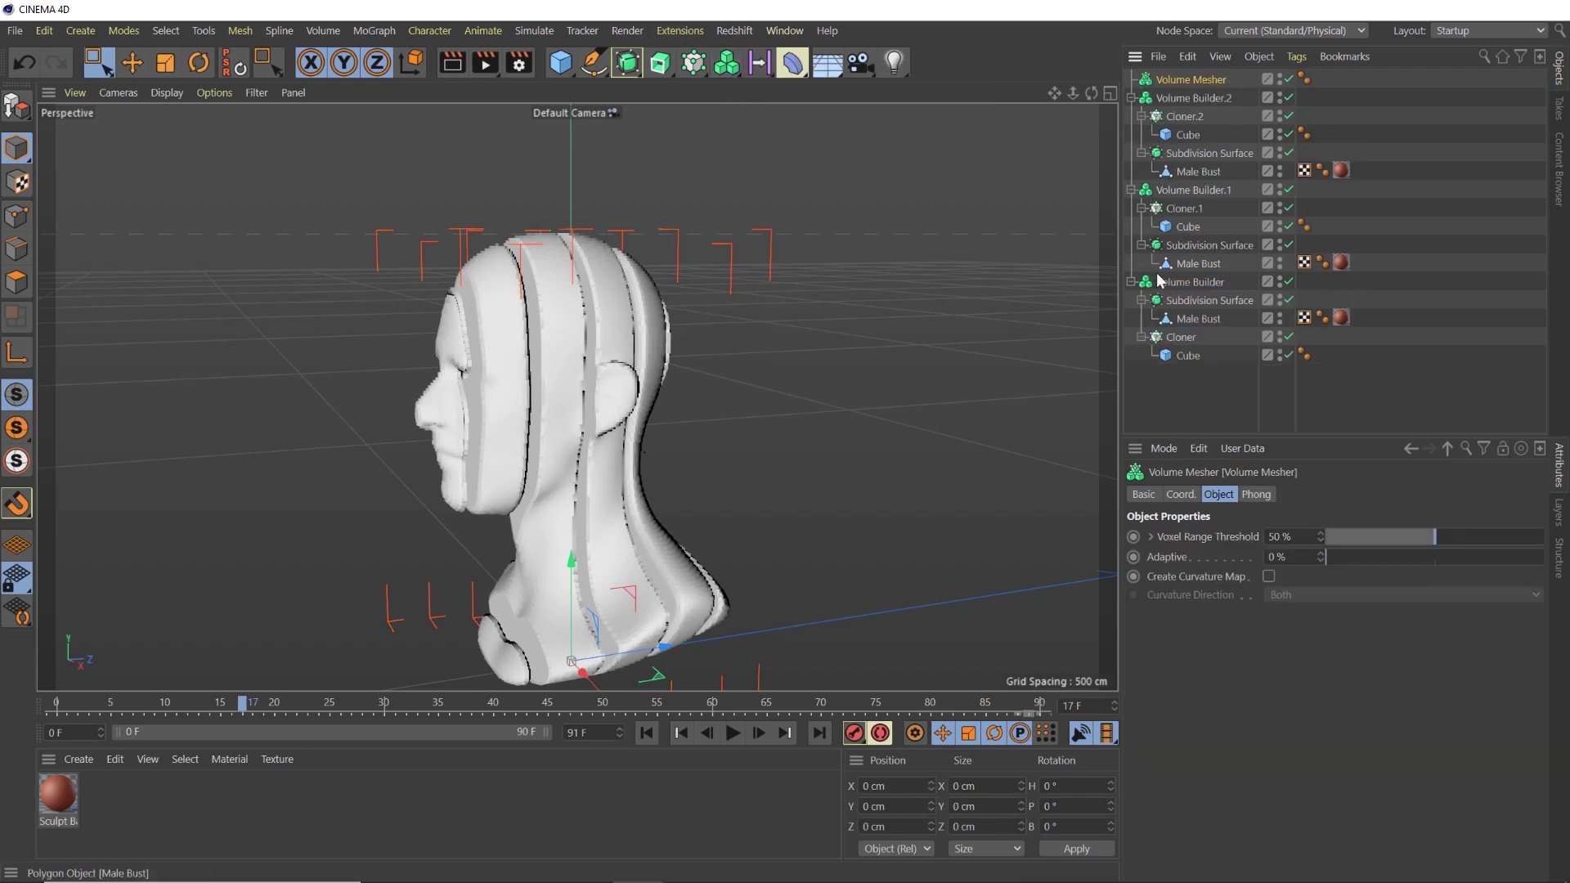
left_click_drag(1159, 280, 1198, 79)
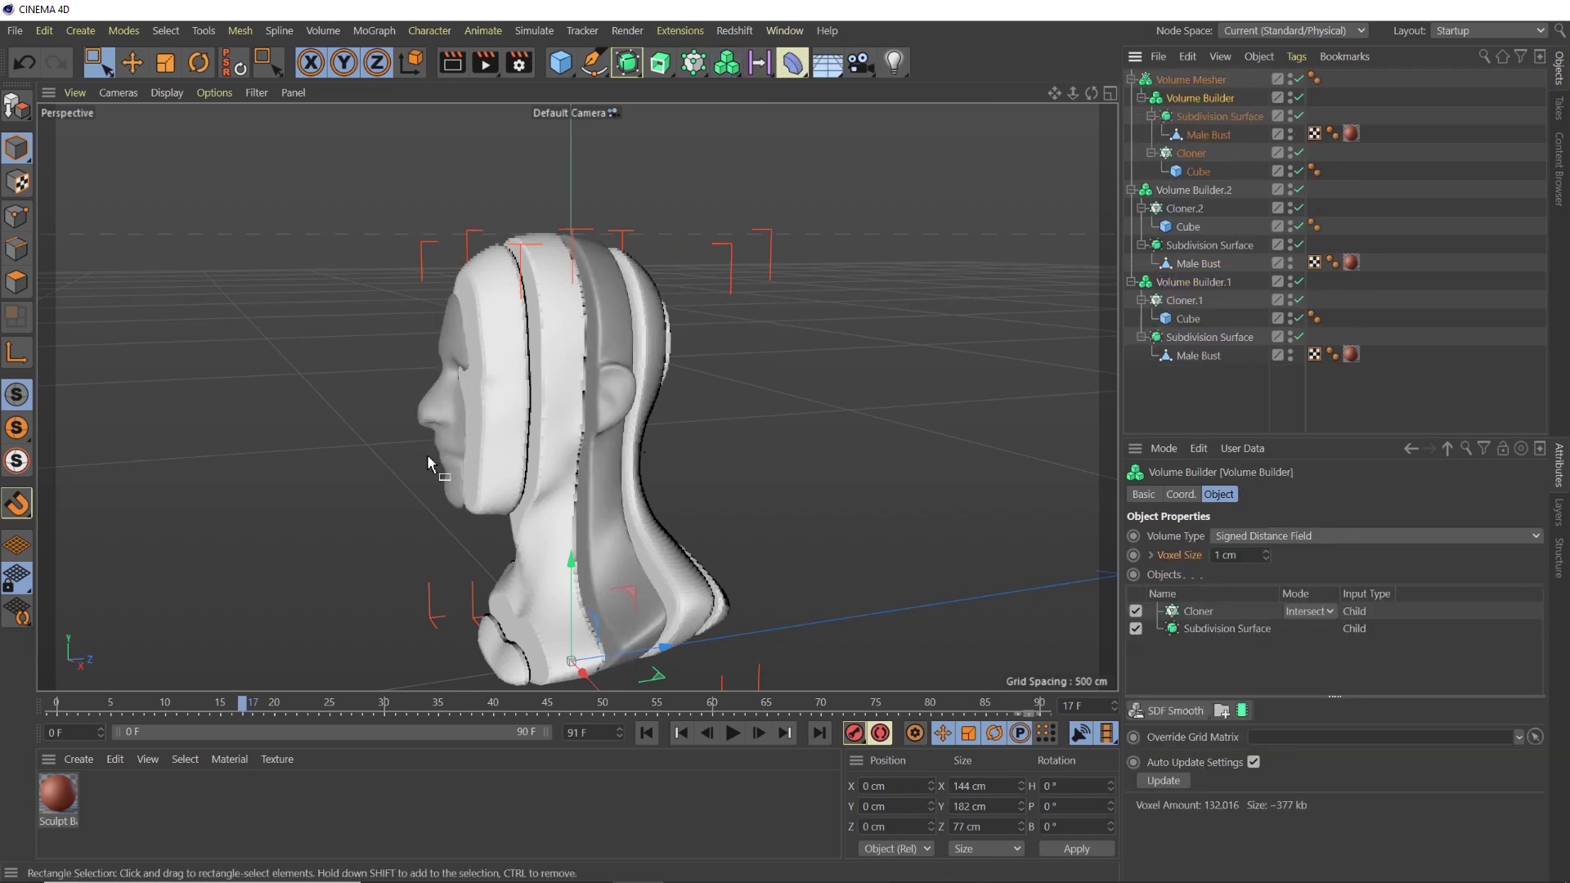
left_click(1183, 285)
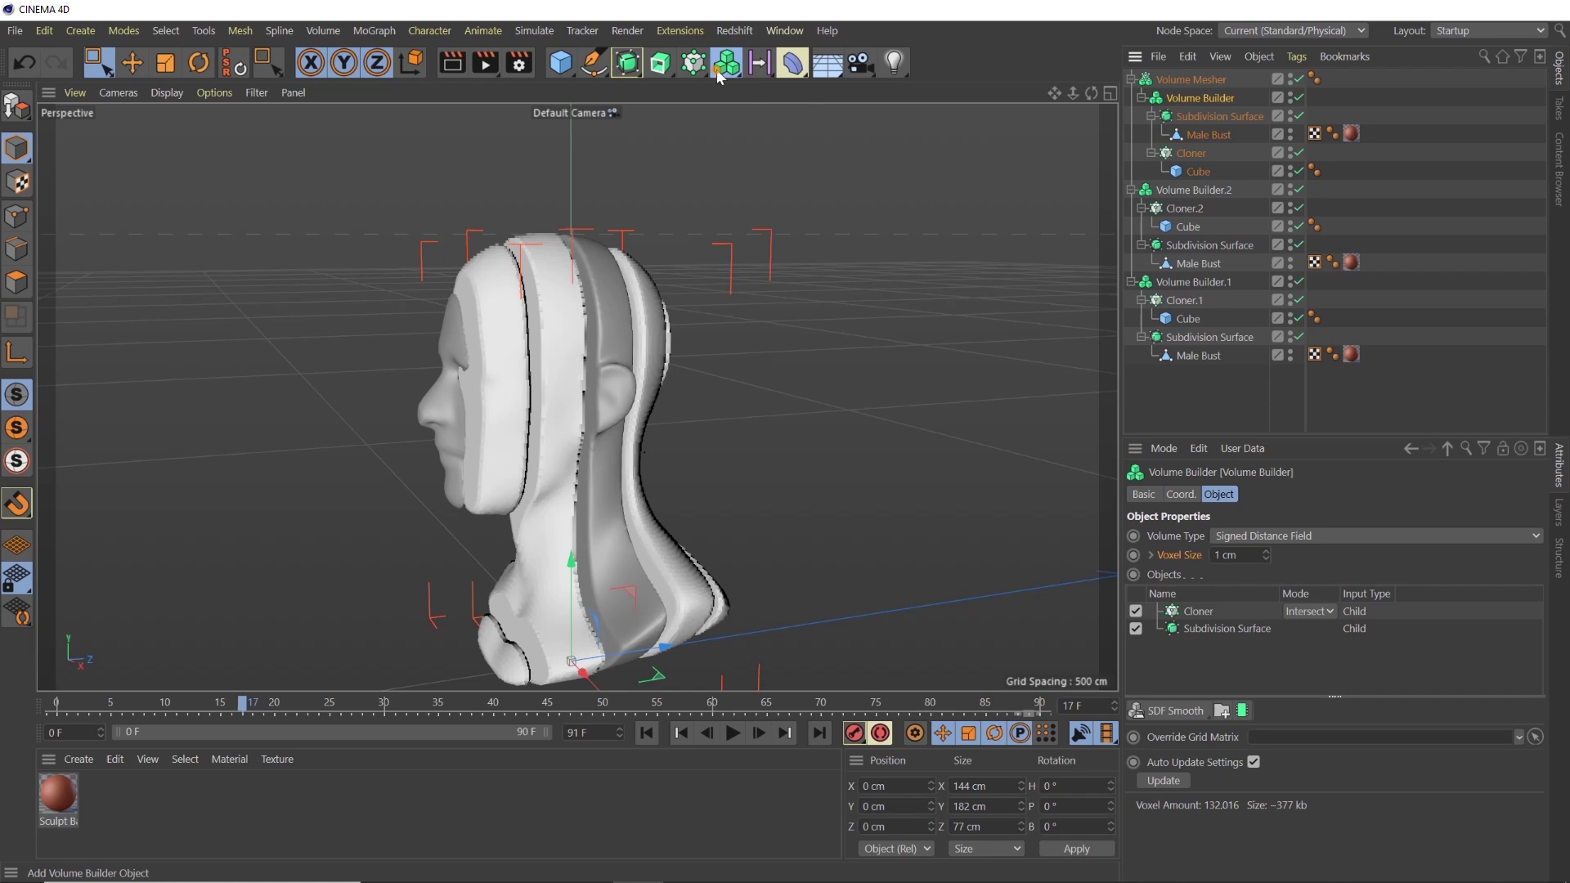
left_click(727, 63, "alt")
left_click(1194, 300)
left_click(726, 63, "alt")
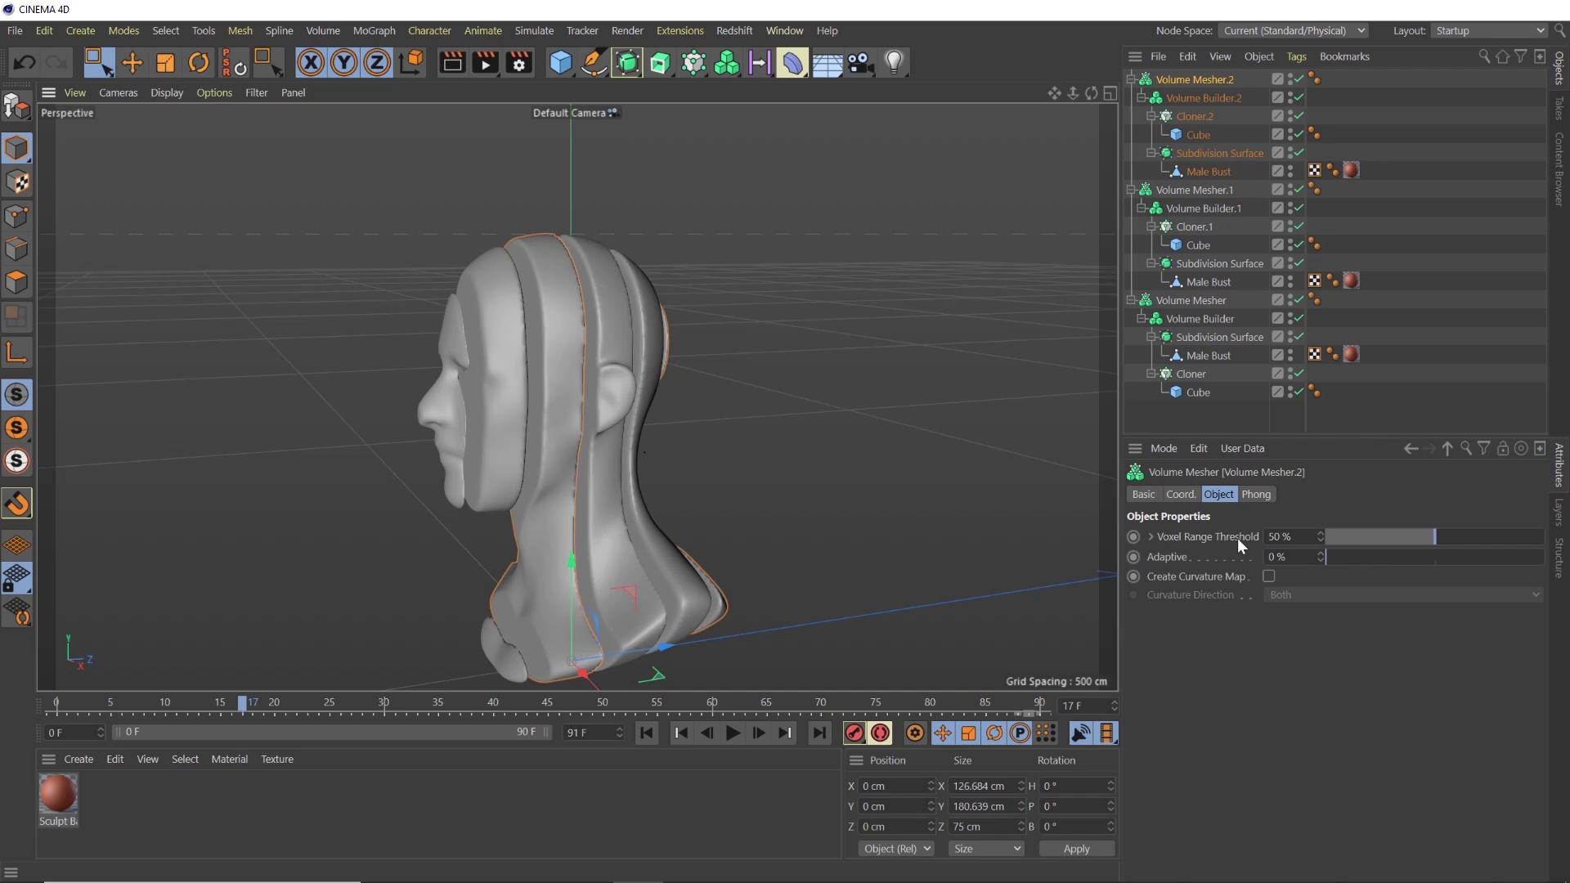
Try Volume Mesher.2's Voxel Range Threshold at 100% and 0%, and return it to 50%
left_click_drag(1425, 536, 1558, 527)
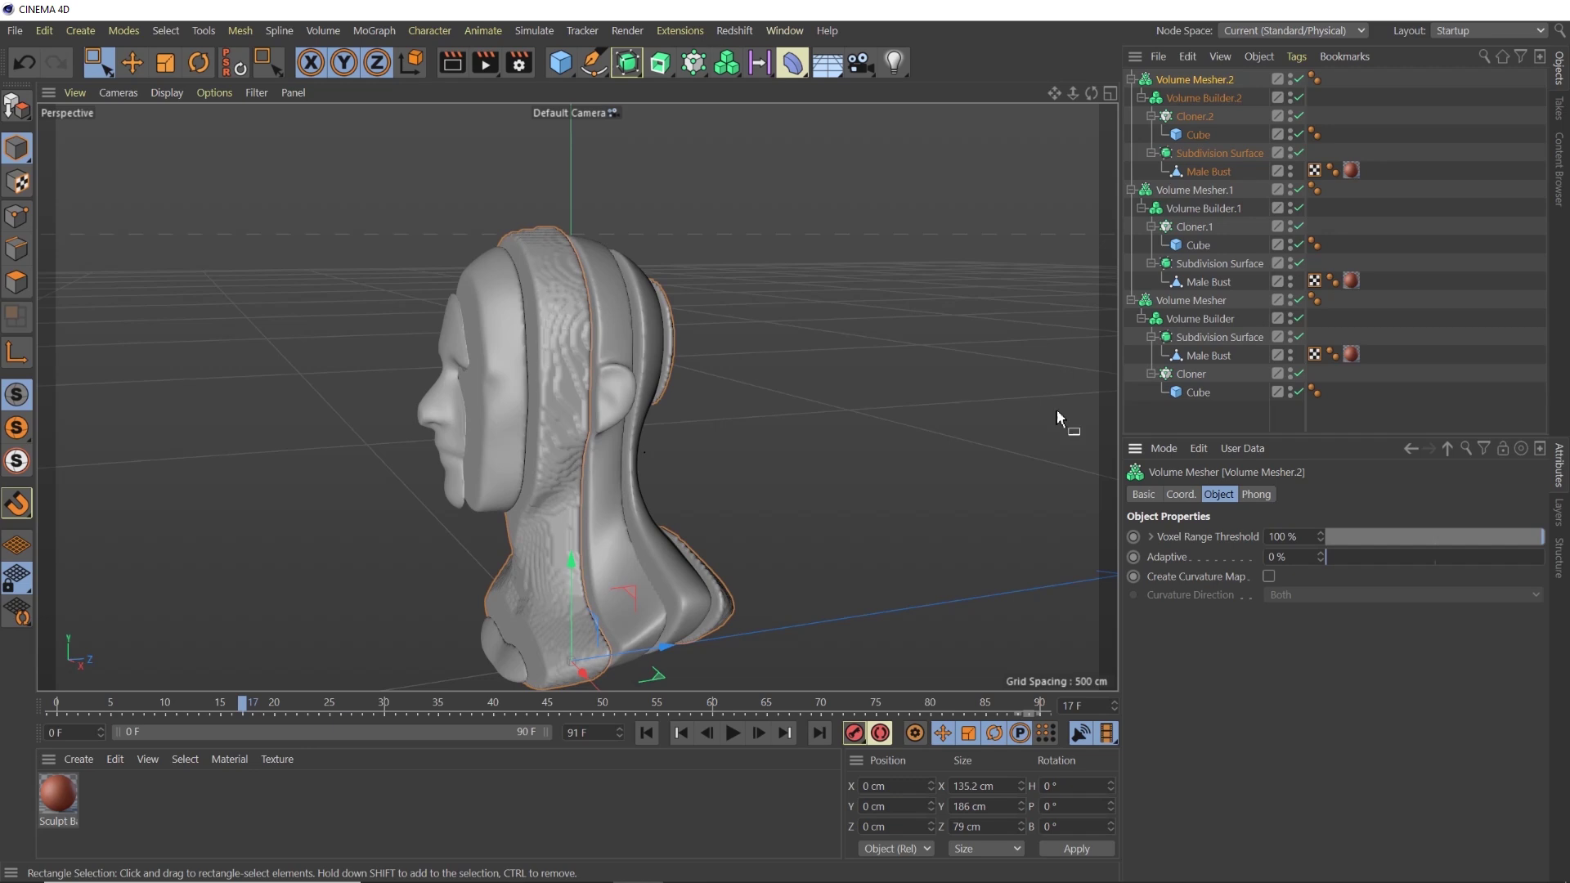
left_click_drag(1535, 537, 1258, 542)
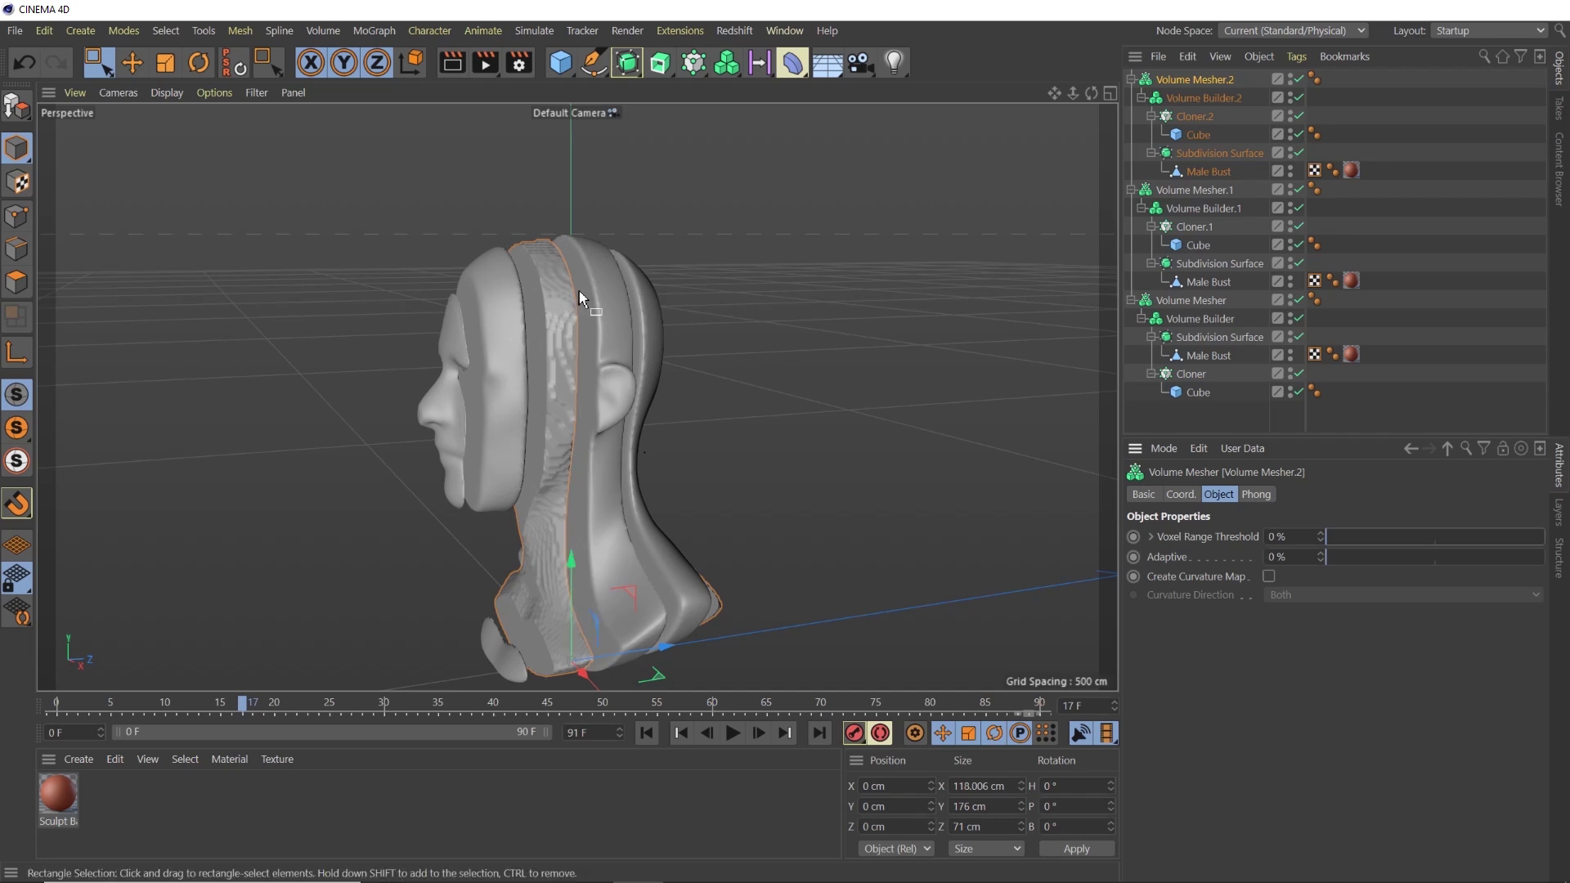
left_click(1320, 536)
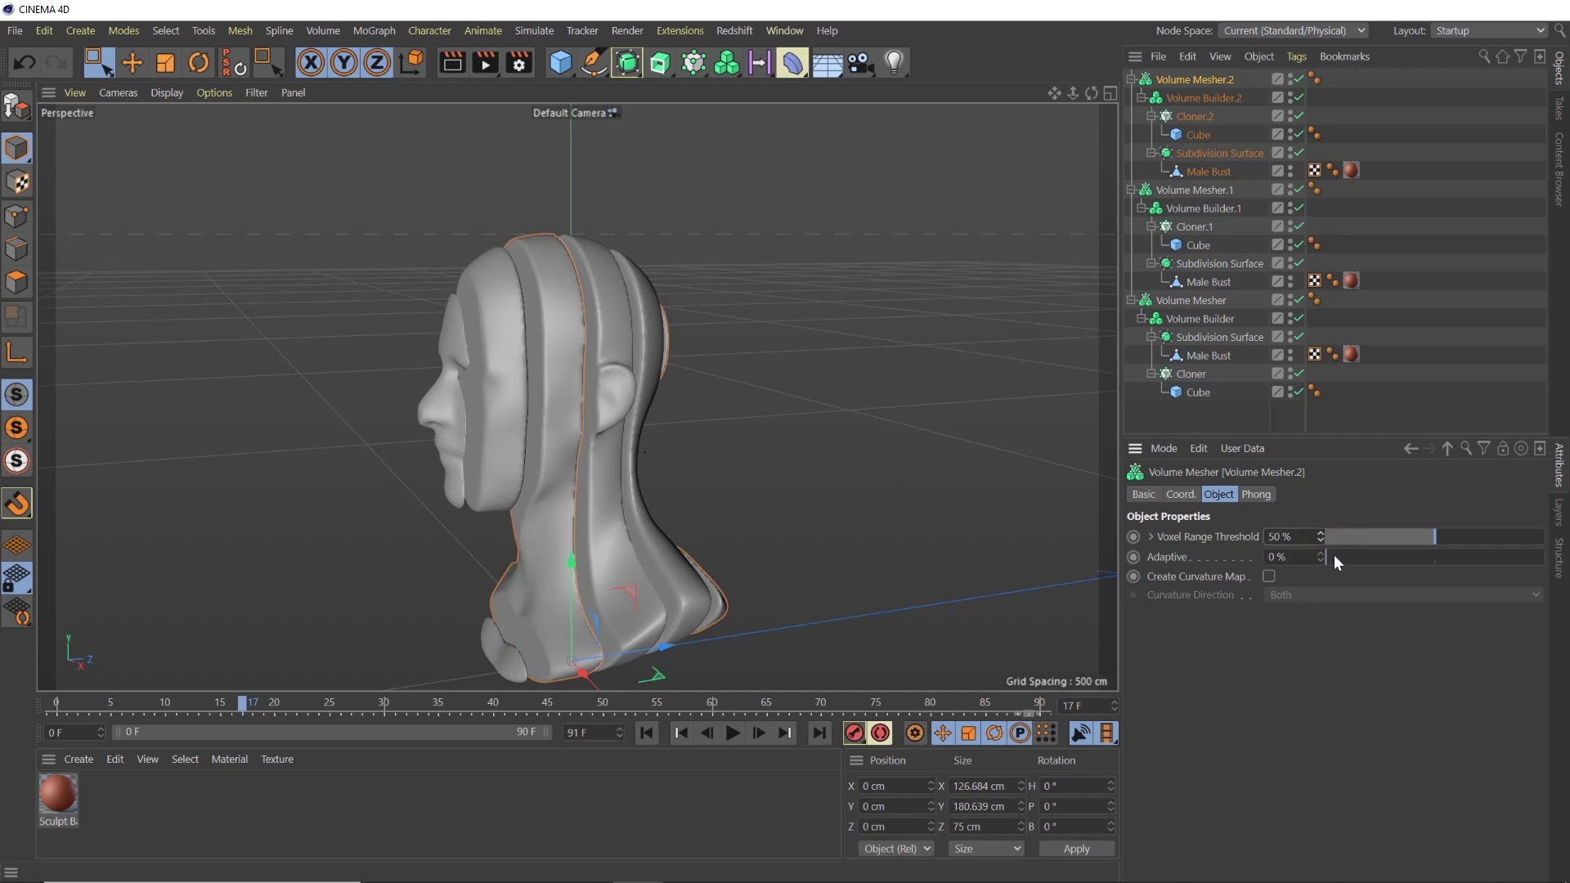
Display the mesh with Gouraud Shading (Lines) and try out Volume Mesher.2's Adaptive setting, ending at 0%
left_click(164, 92)
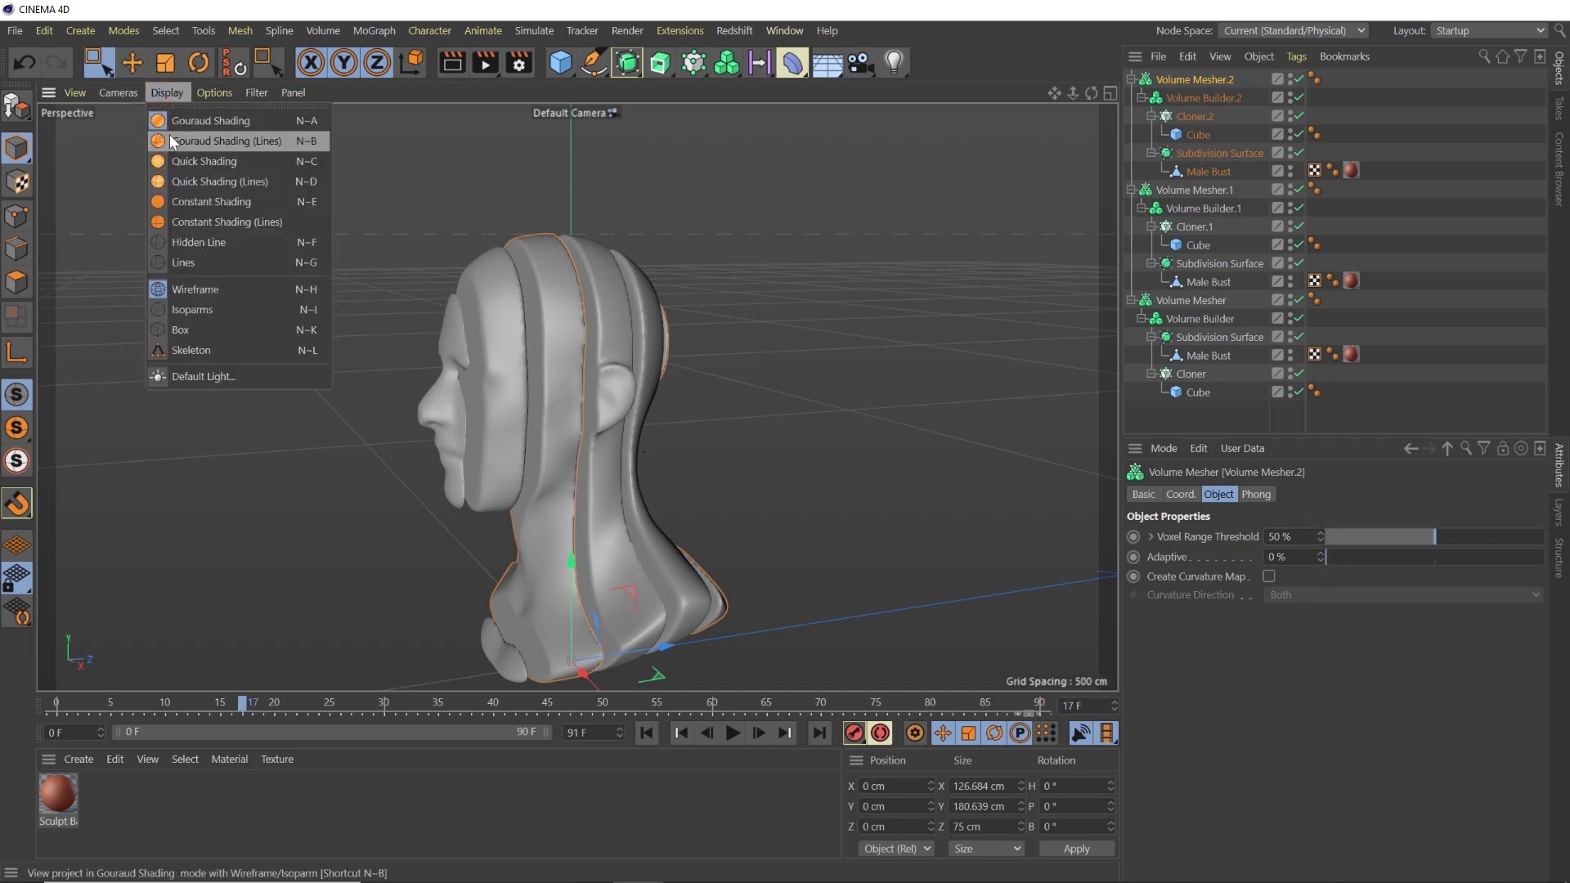
left_click(170, 137)
left_click_drag(1335, 556, 1294, 566)
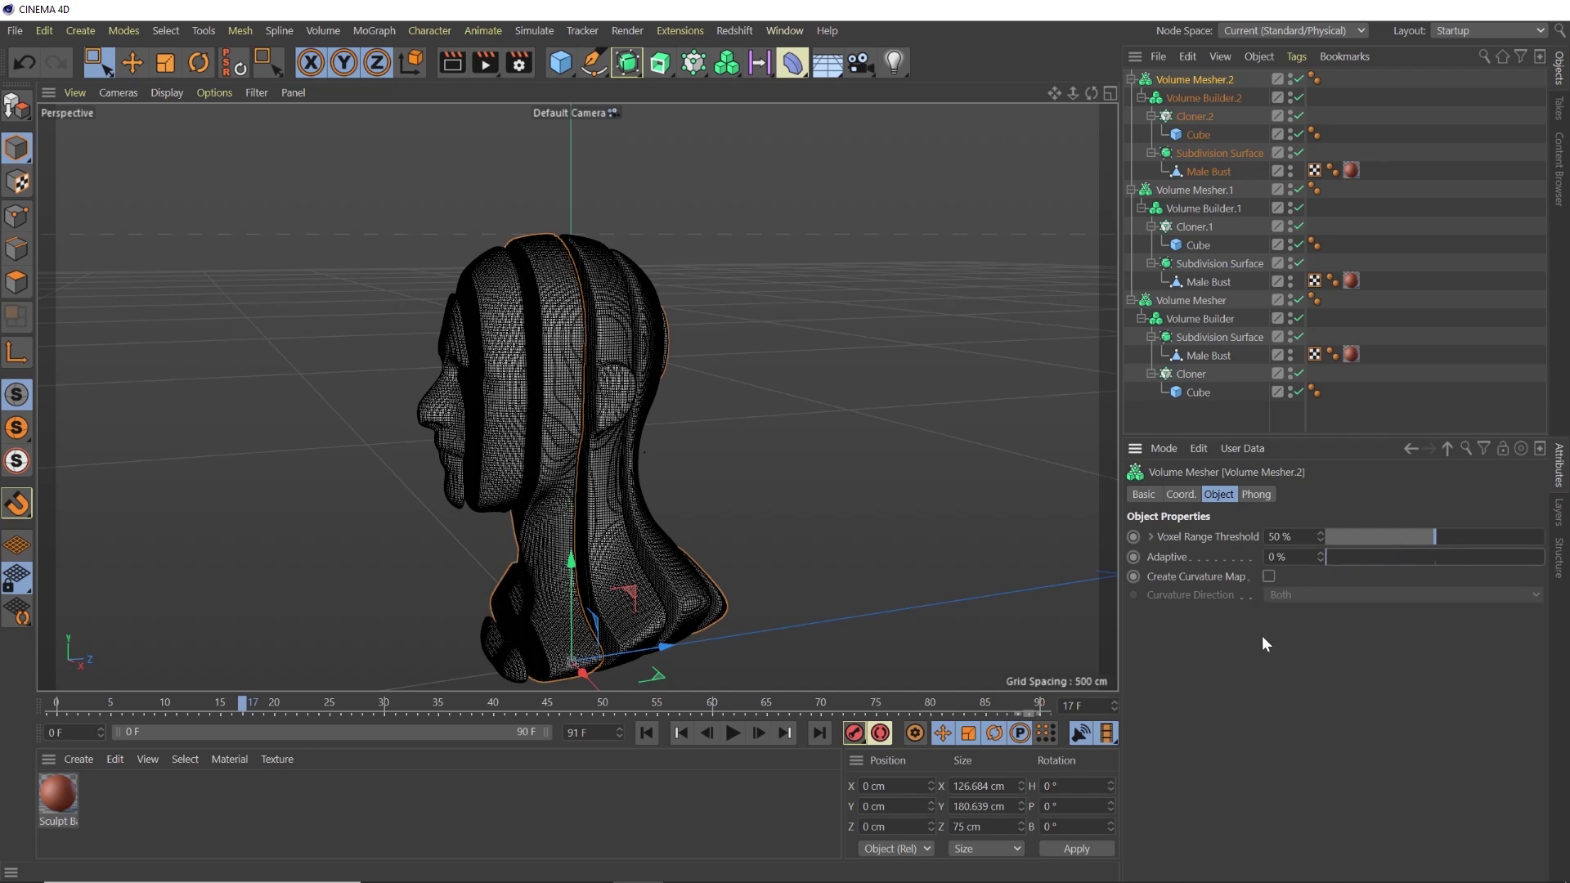
Collapse the hierarchies of all three Volume Meshers
left_click(1195, 338)
left_click(1131, 300)
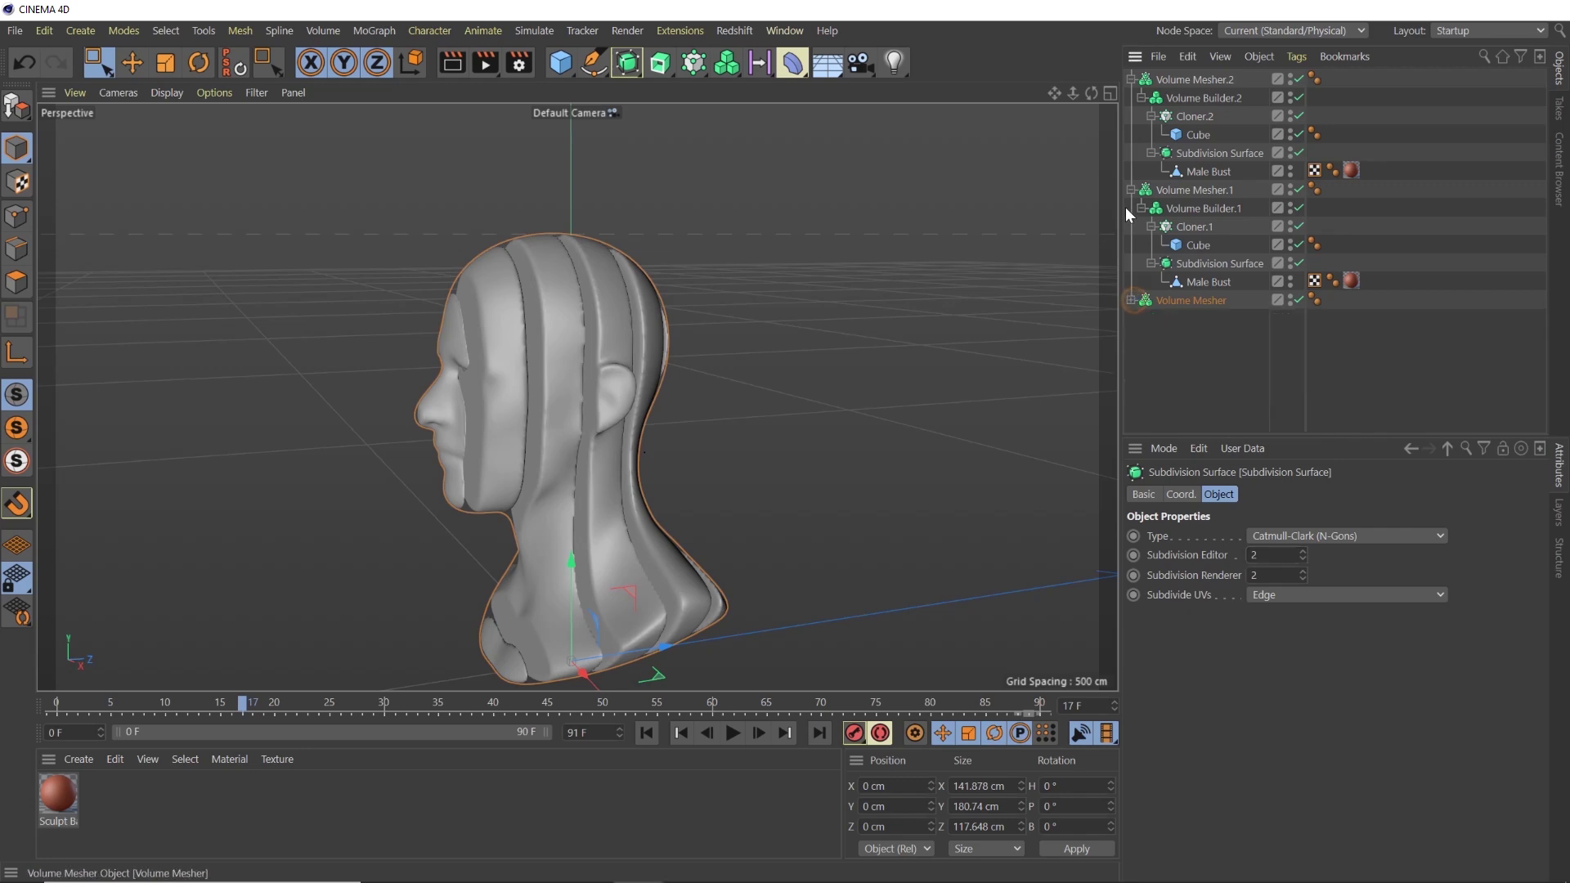
left_click(1131, 190)
left_click(1131, 79)
Play the meshed bust animation from the first frame to check it, and stop playback
left_click(733, 733)
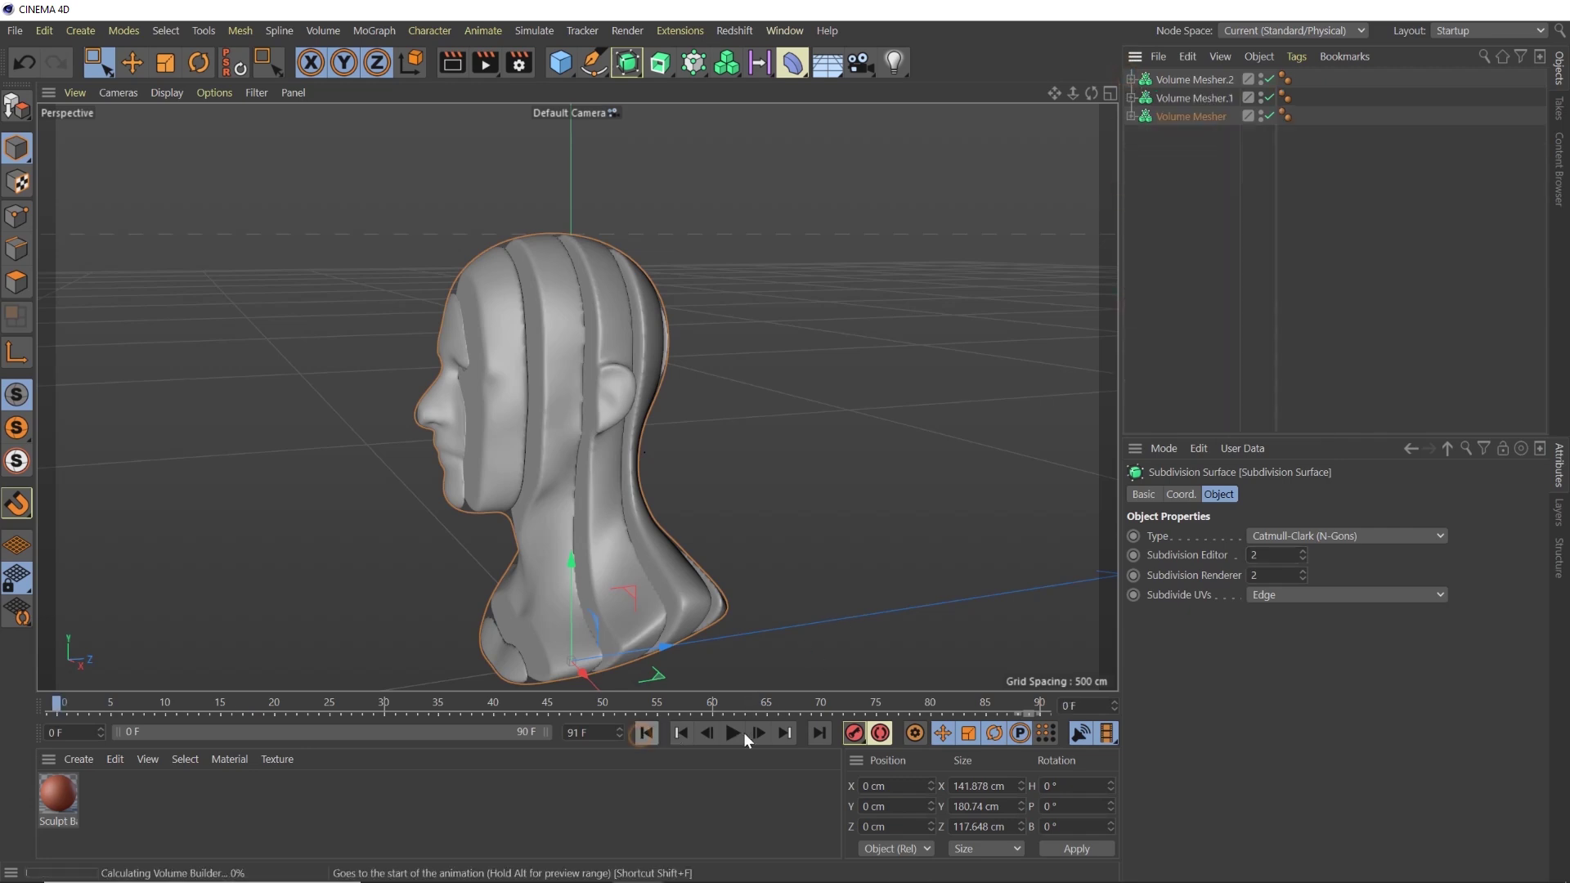
left_click(733, 730)
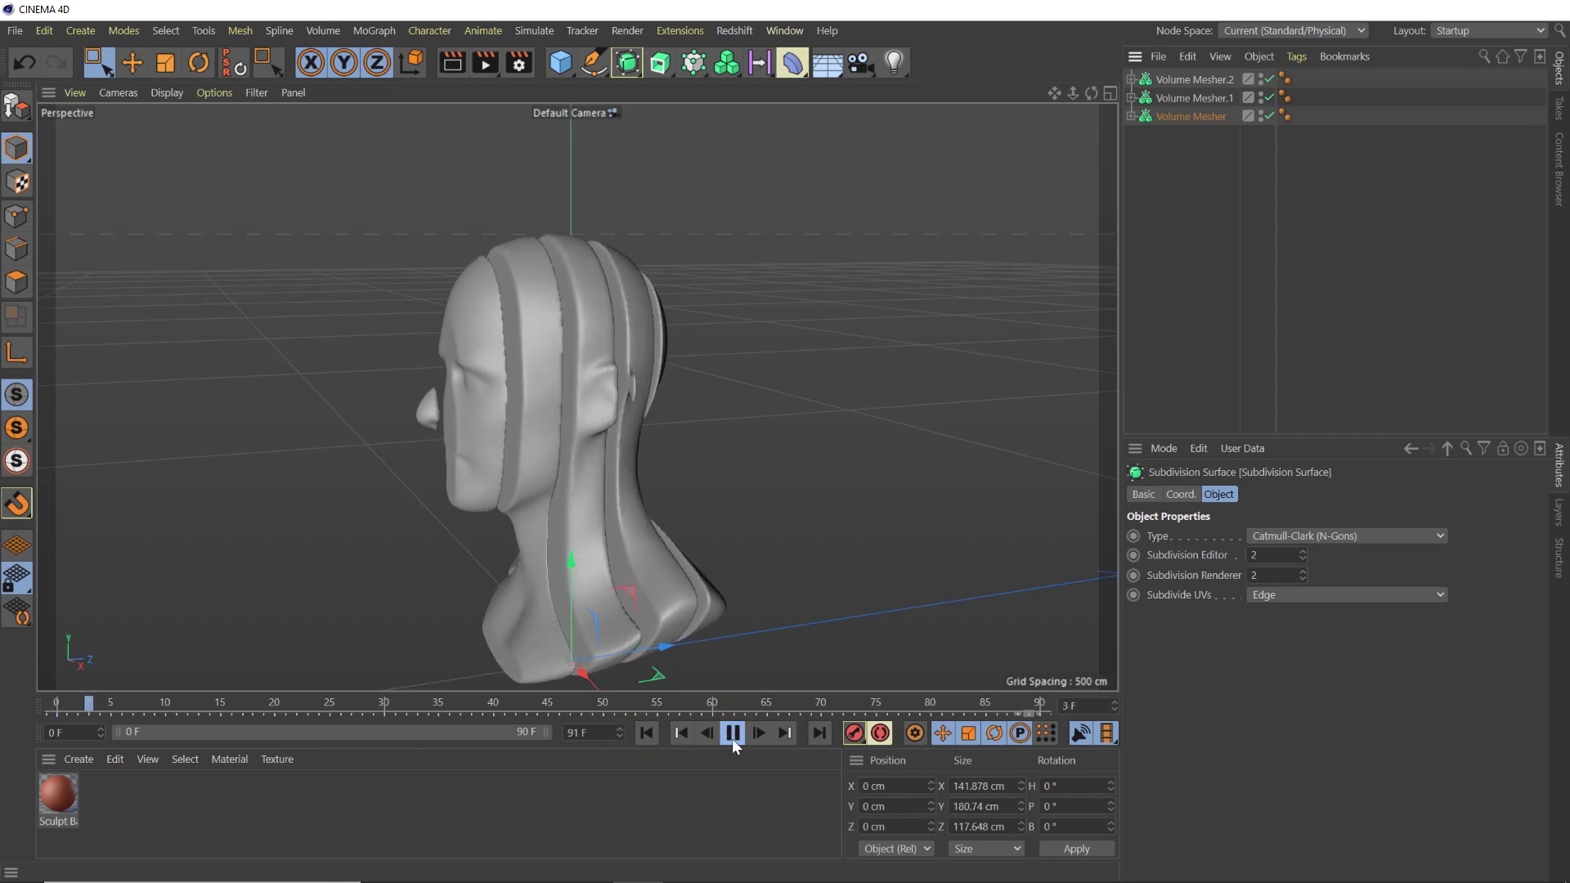
key("space")
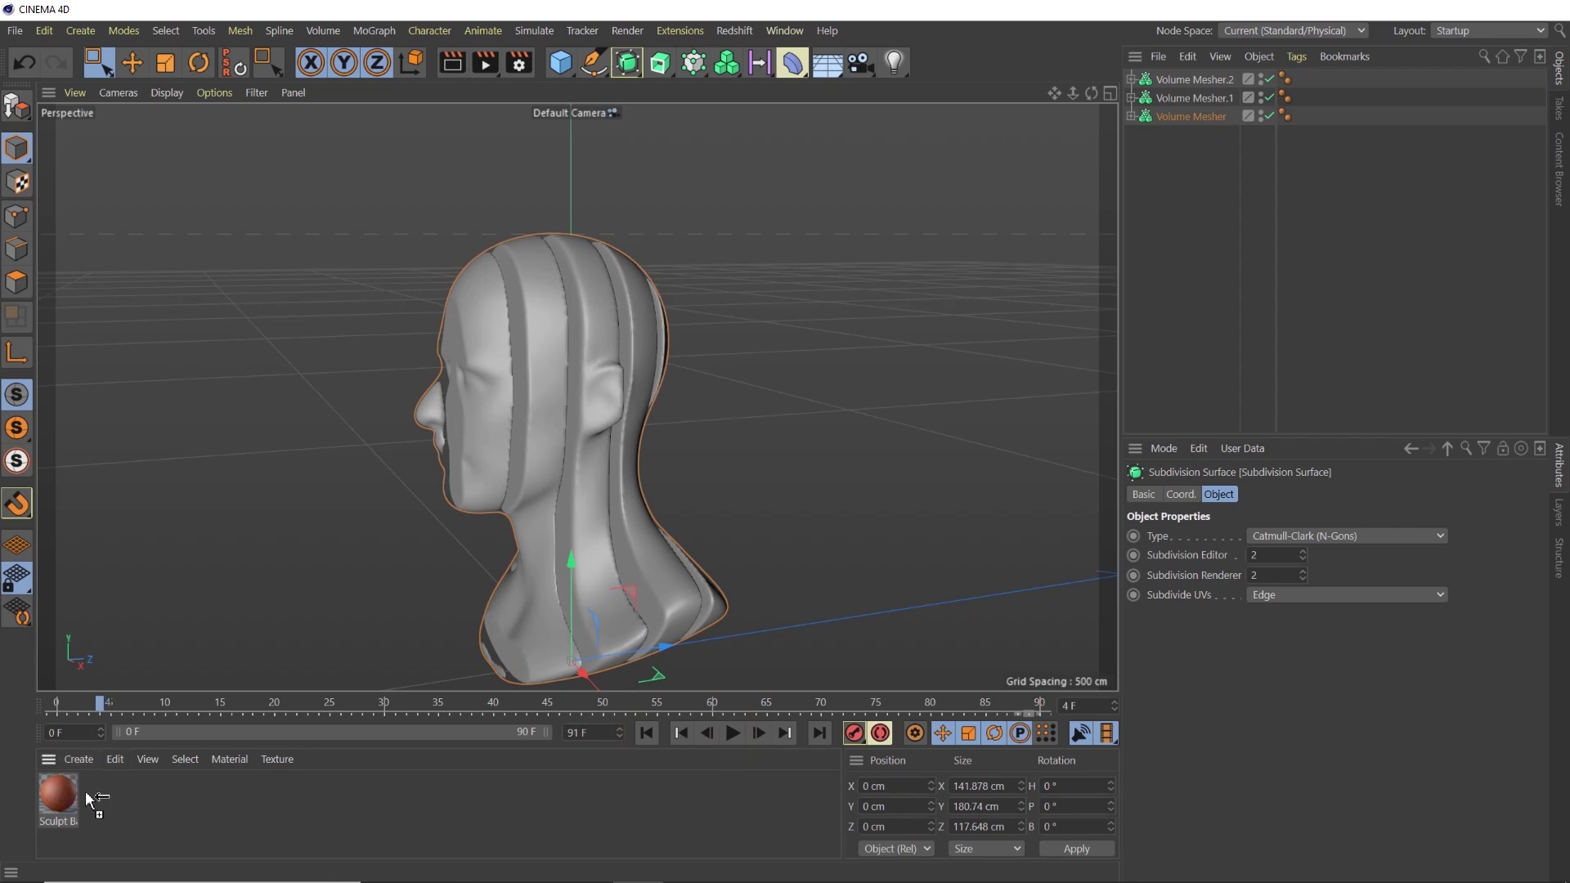
Make two copies of the Sculpt Base material and change the hue of Sculpt Base.2 to teal blue
left_click_drag(59, 792, 117, 793, "ctrl")
double_click(148, 794)
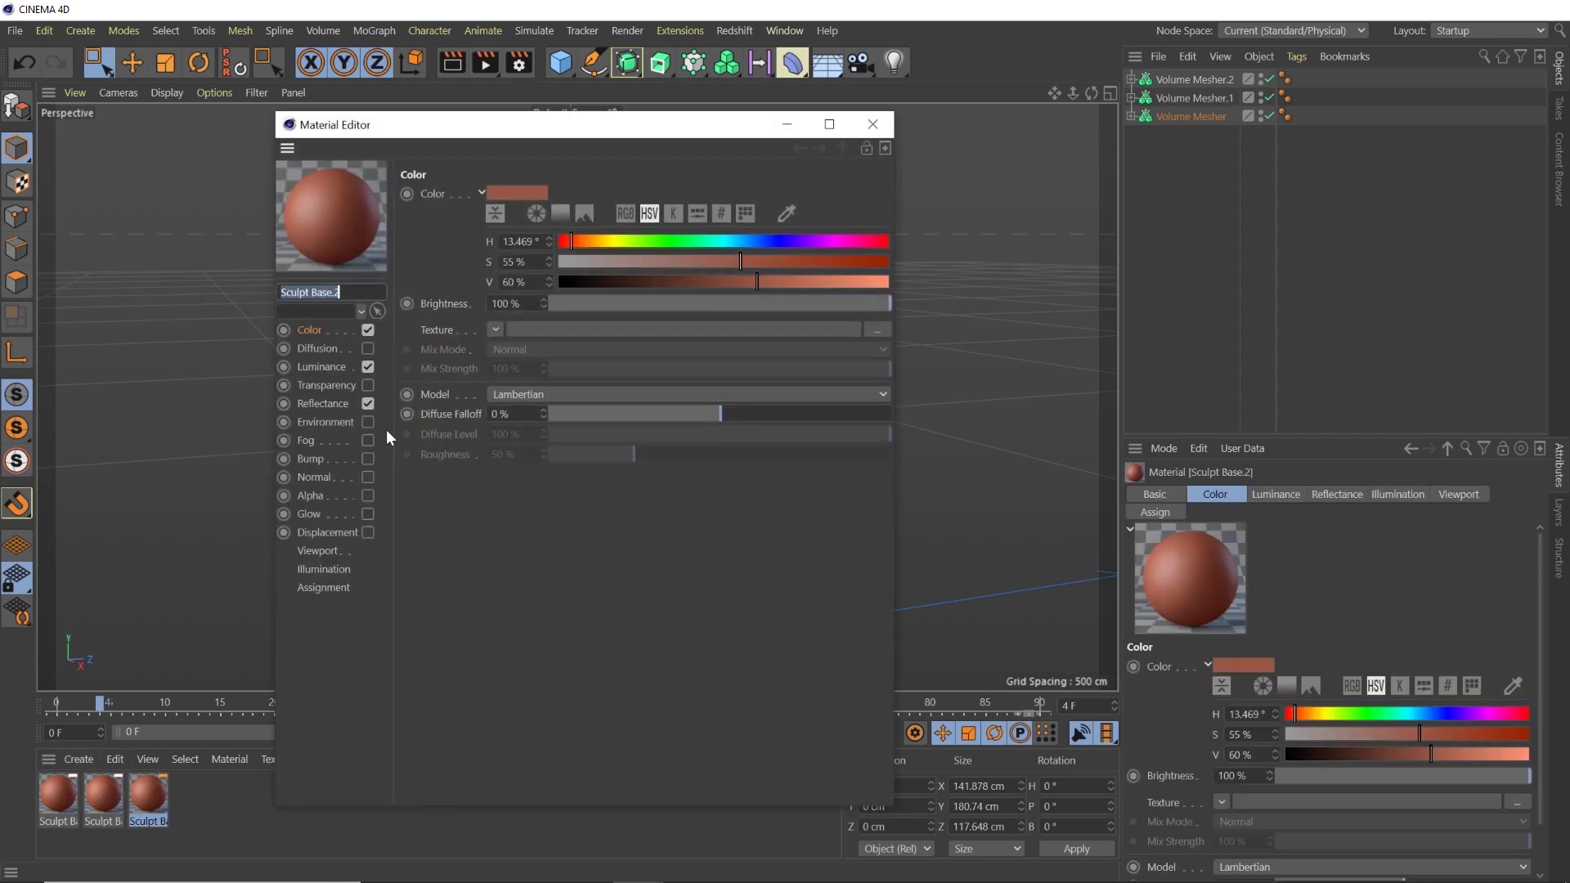
left_click(726, 242)
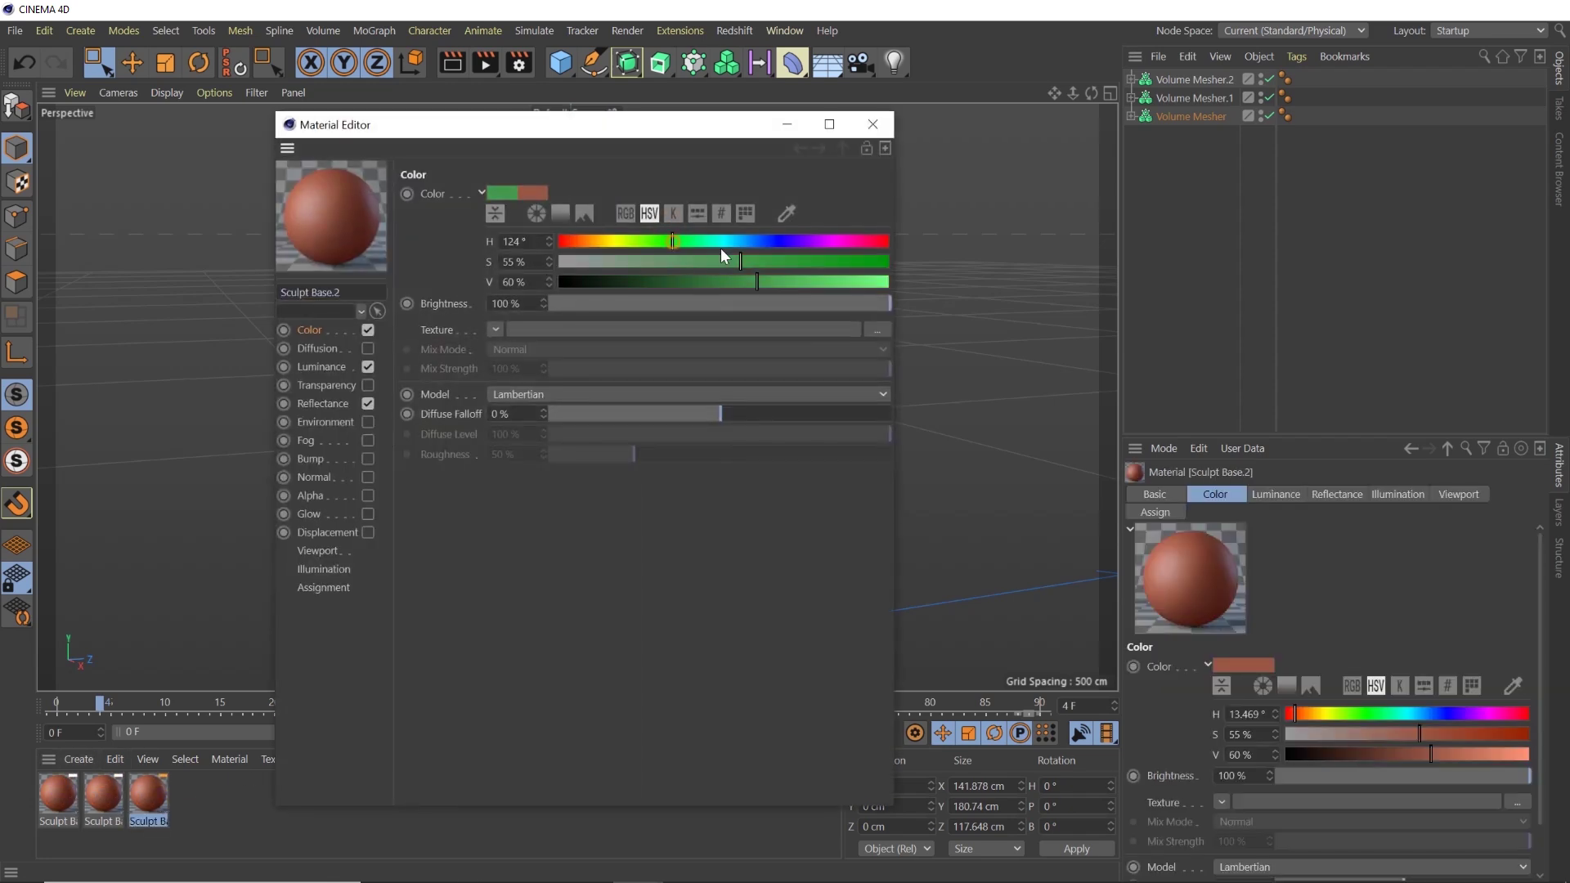
left_click(872, 125)
Add one more copy of the Sculpt Base material and set its hue to 139° green
key("ctrl+v")
double_click(193, 794)
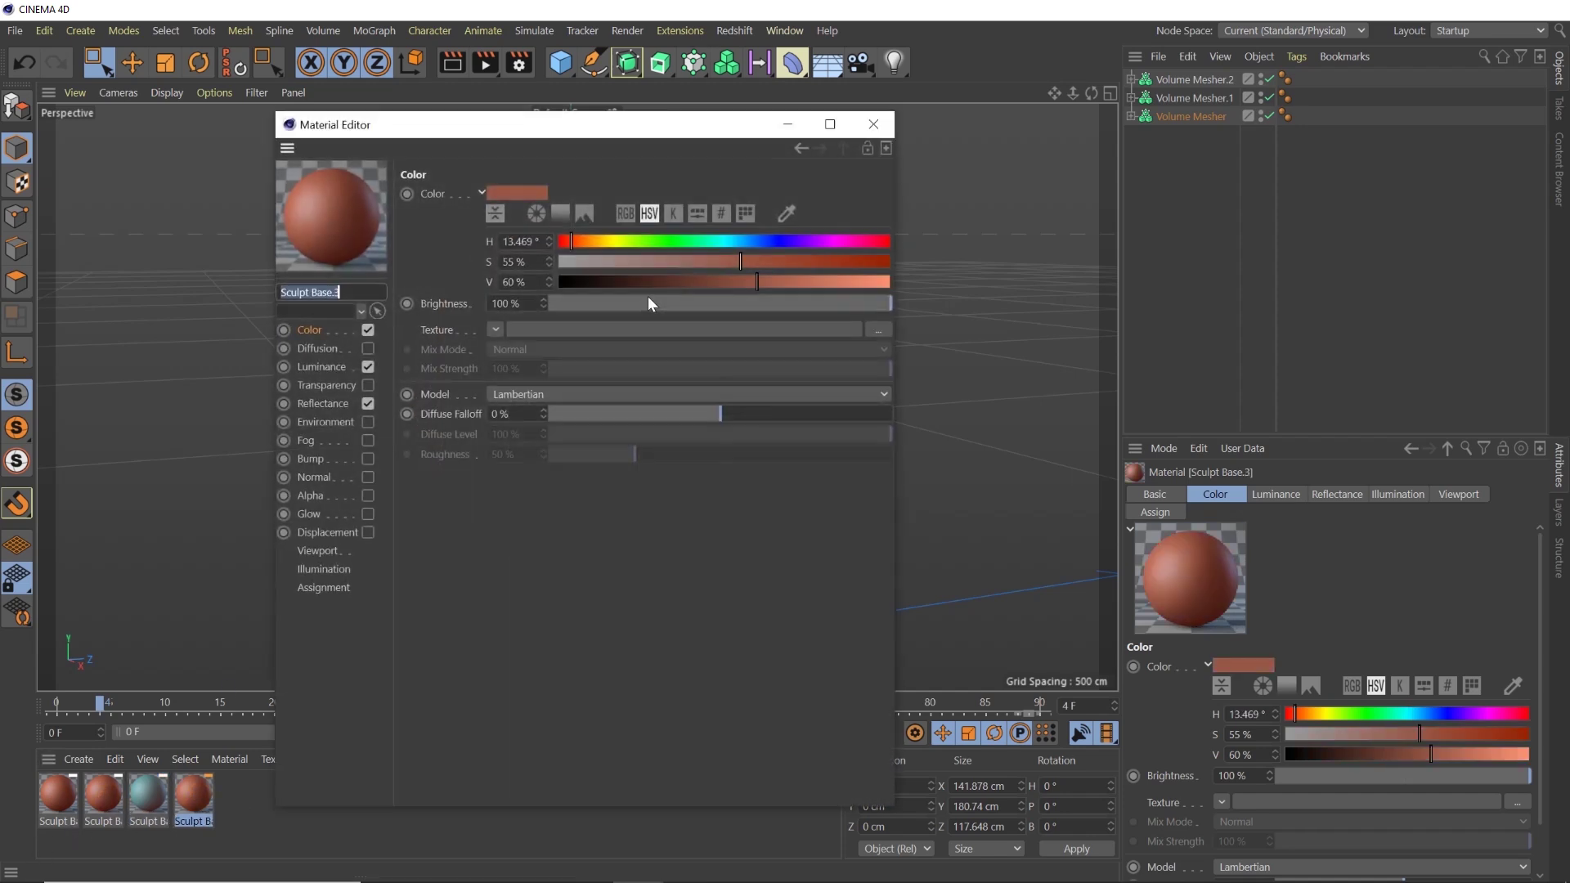
left_click(745, 241)
left_click(687, 241)
left_click(876, 124)
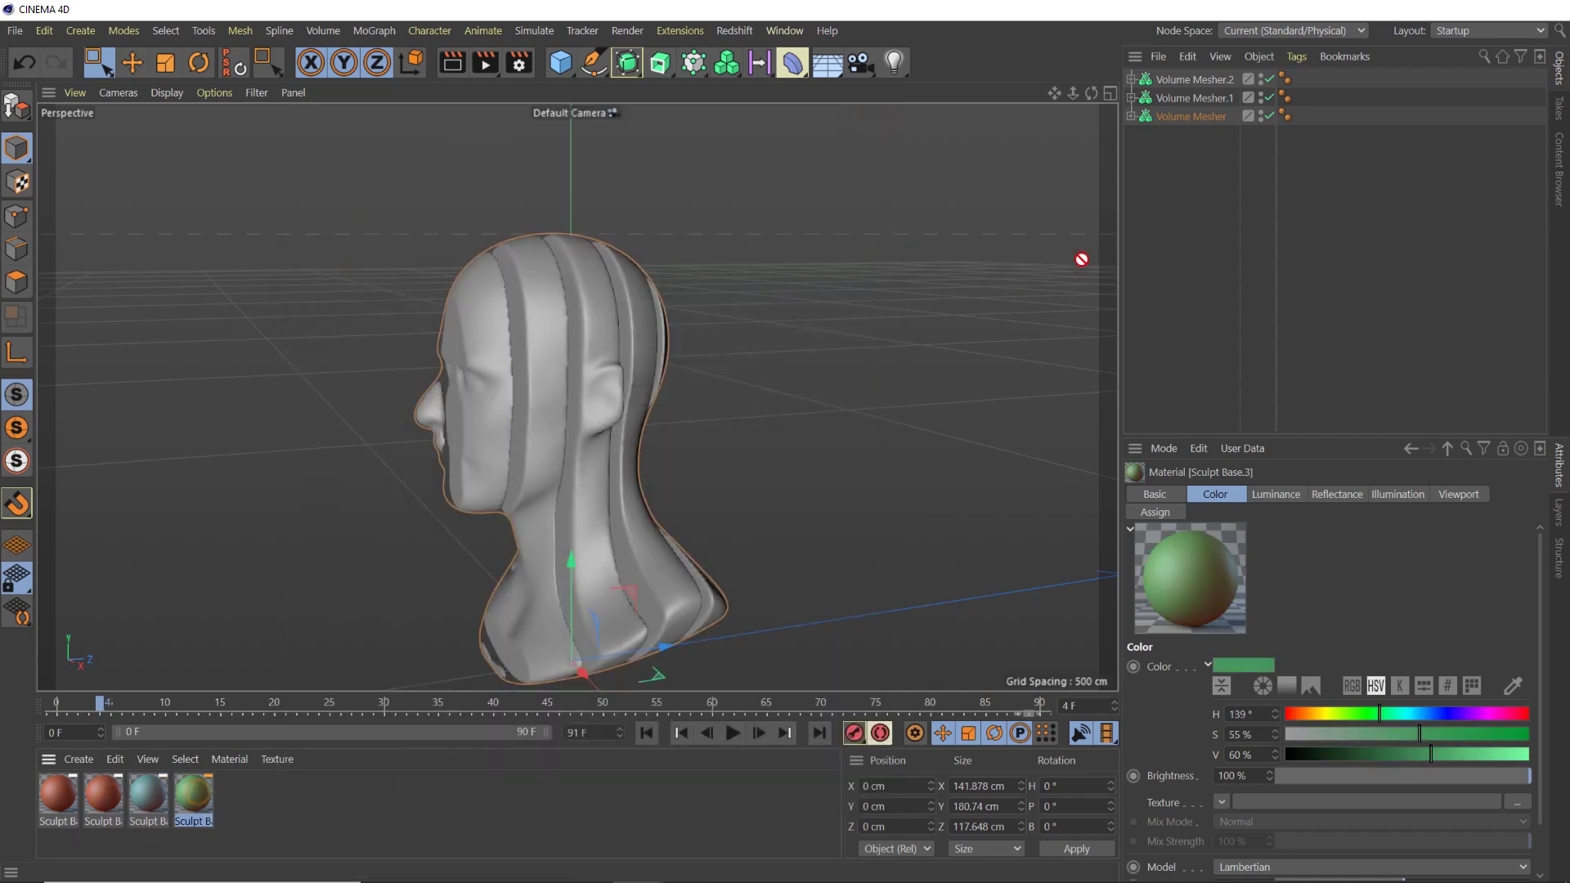
Assign the green material to Volume Mesher, the teal one to Volume Mesher.1 and the red Sculpt Base.1 to Volume Mesher.2
mouse_move(1080, 259)
left_mouse_down()
mouse_move(1259, 116)
mouse_move(1169, 98)
left_mouse_up()
mouse_move(108, 791)
left_mouse_down()
mouse_move(1273, 23)
mouse_move(1218, 79)
left_mouse_up()
Play the coloured bust animation from the first frame to check the slices, and stop playback
left_click(646, 733)
left_click(731, 732)
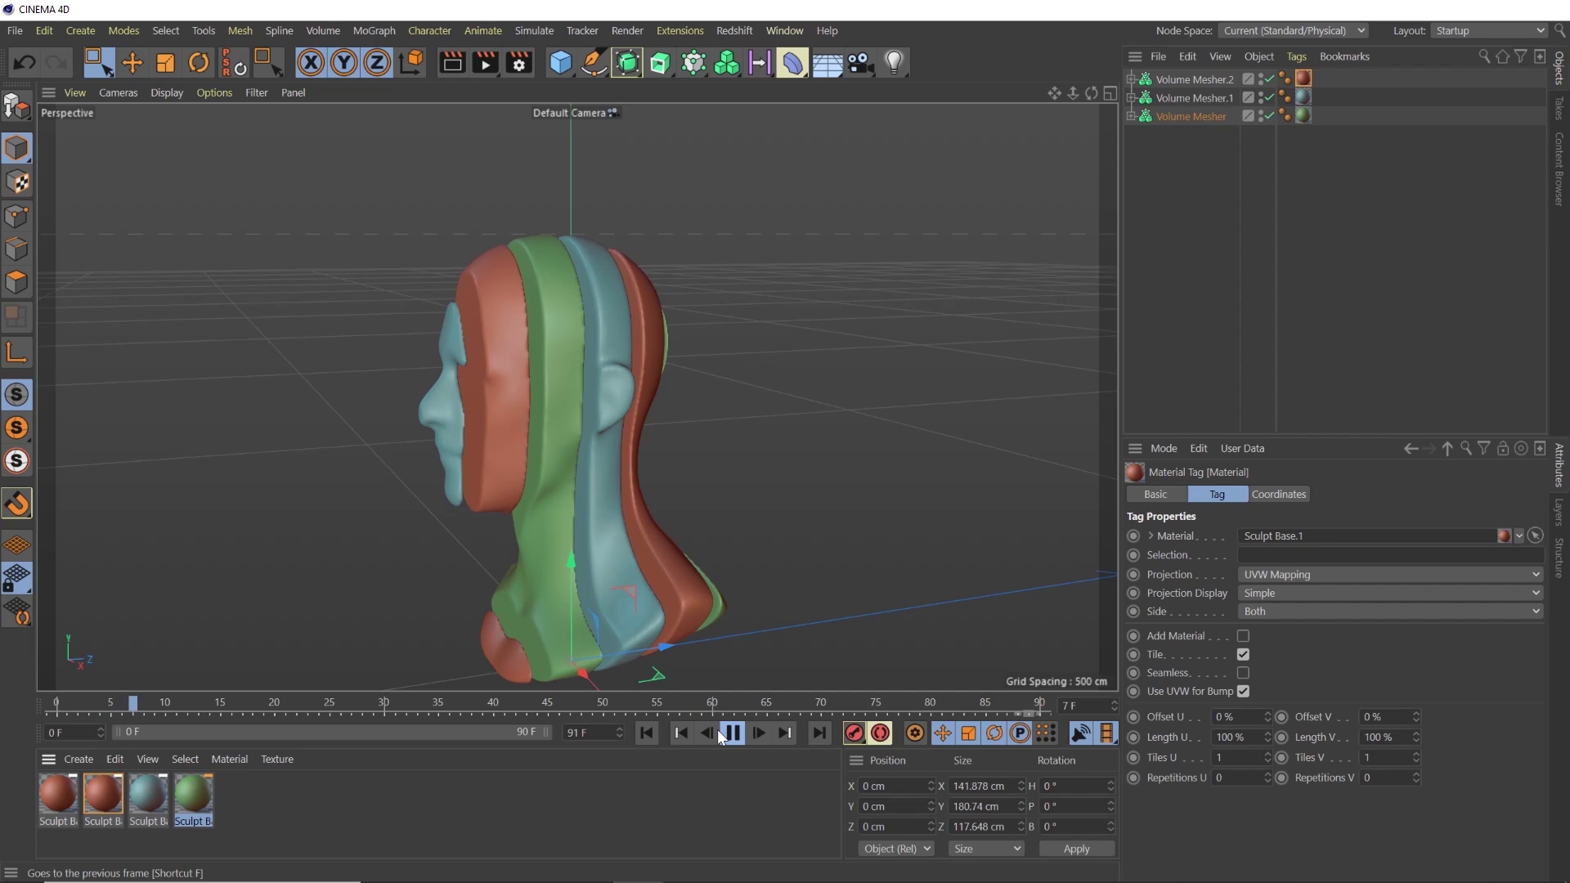
left_click(656, 643)
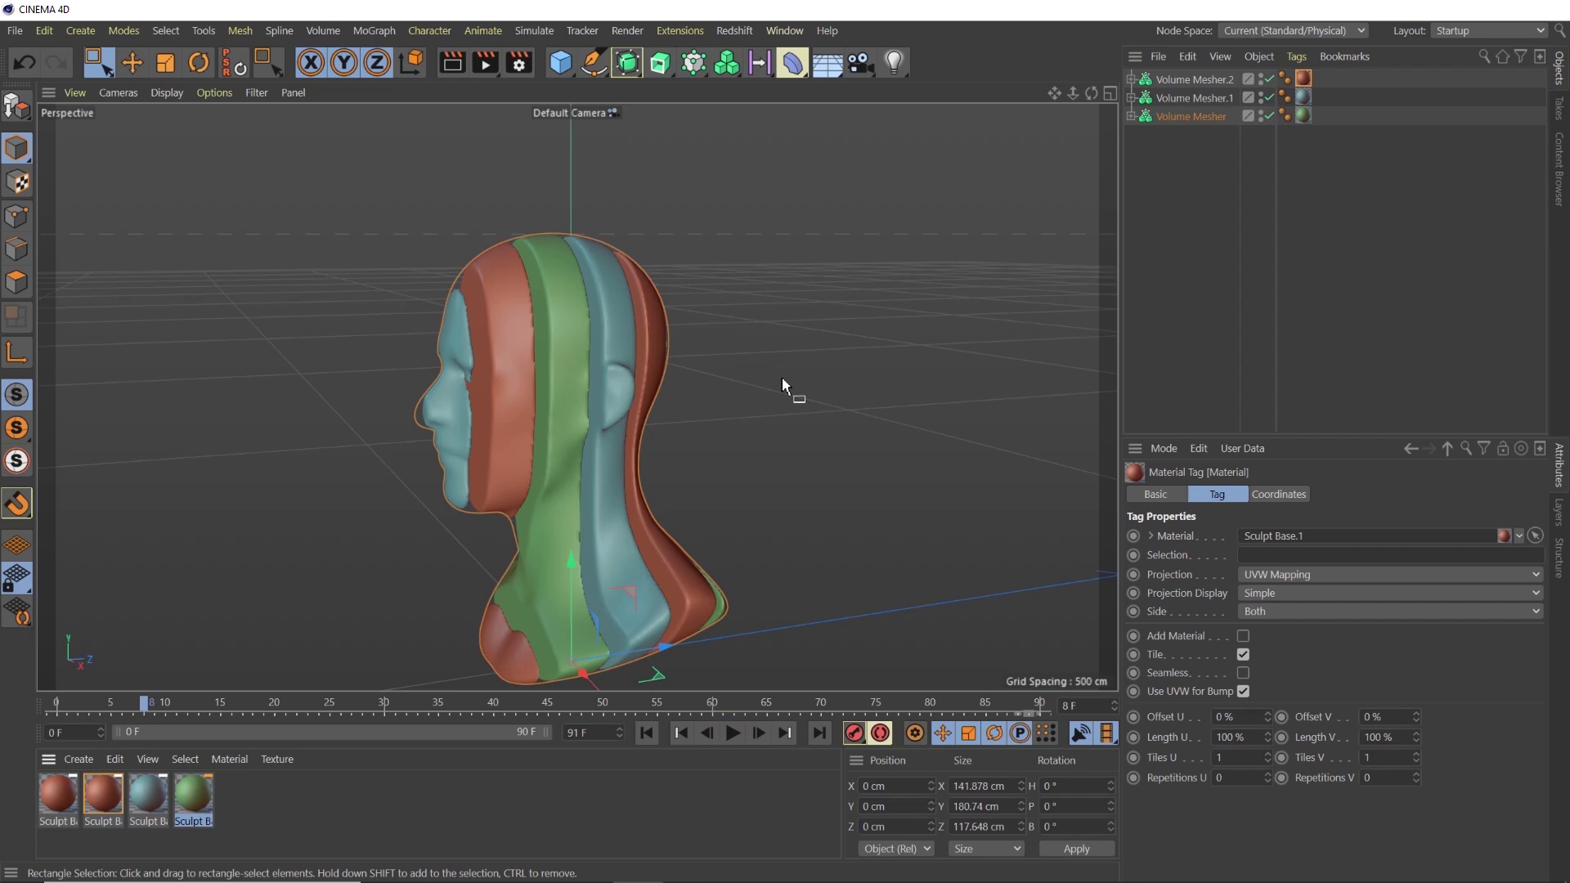
Bake all three Volume Meshers as Alembic and move the baked objects below the originals in the object list
left_click_drag(1224, 164, 1170, 76)
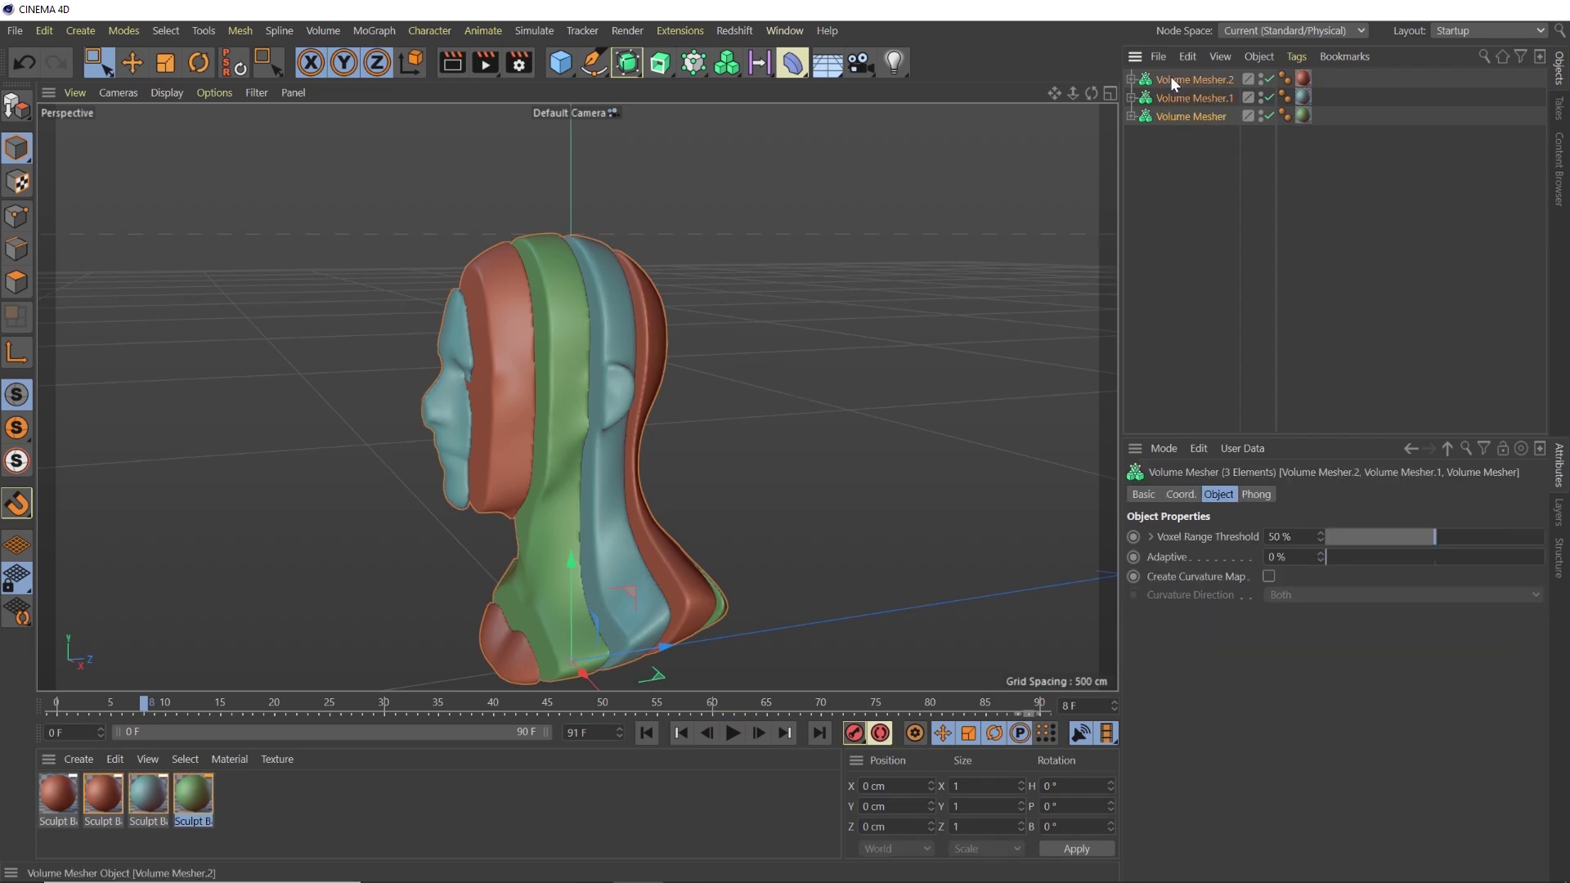
right_click(1170, 76)
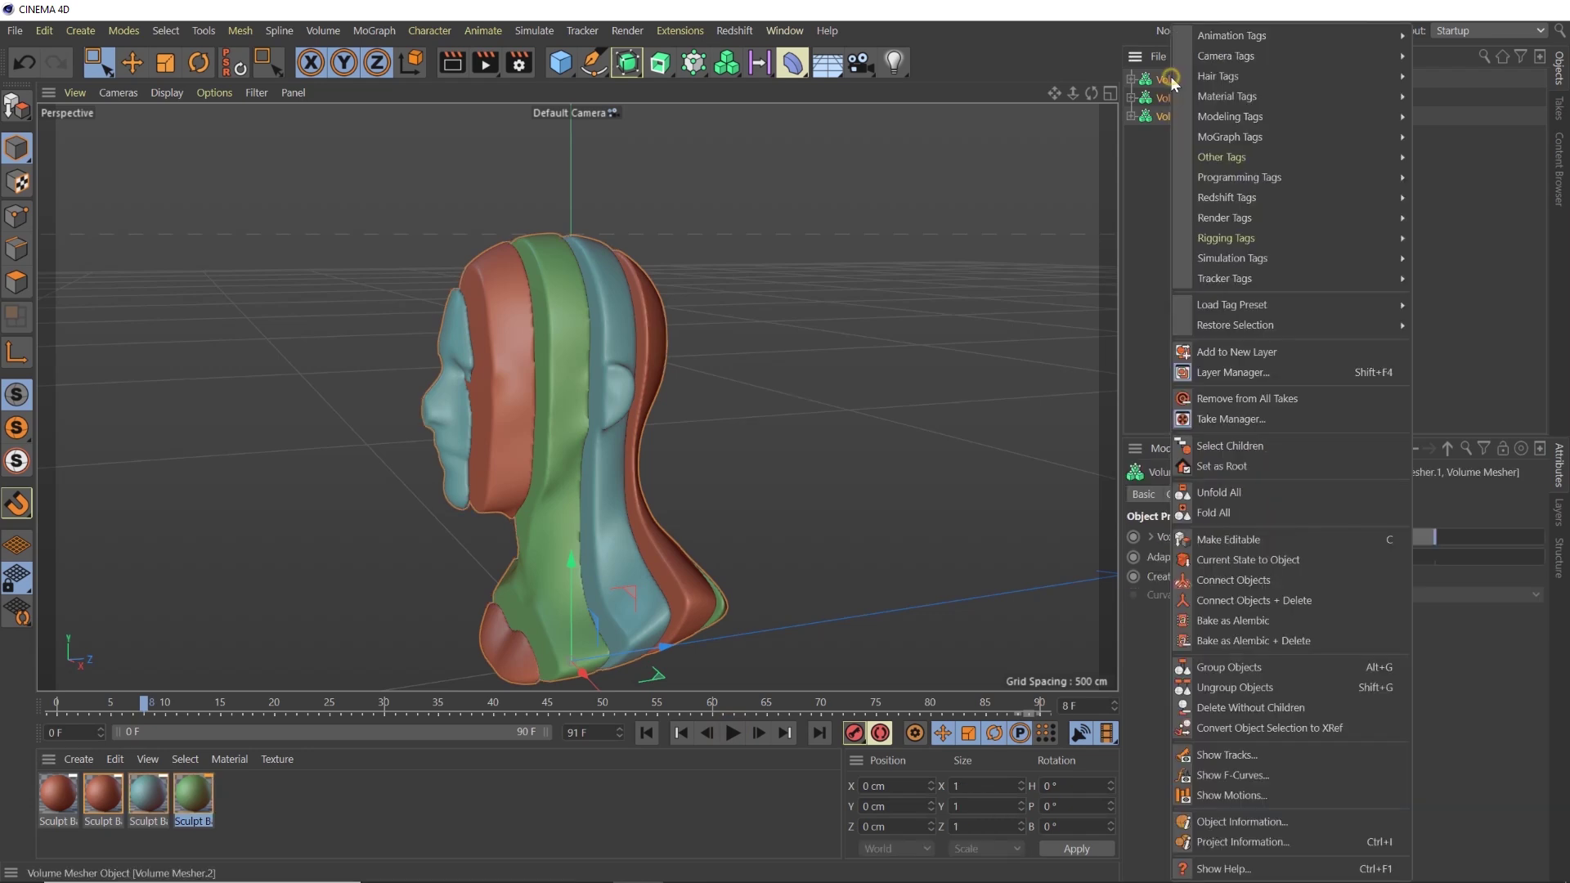
left_click(1223, 629)
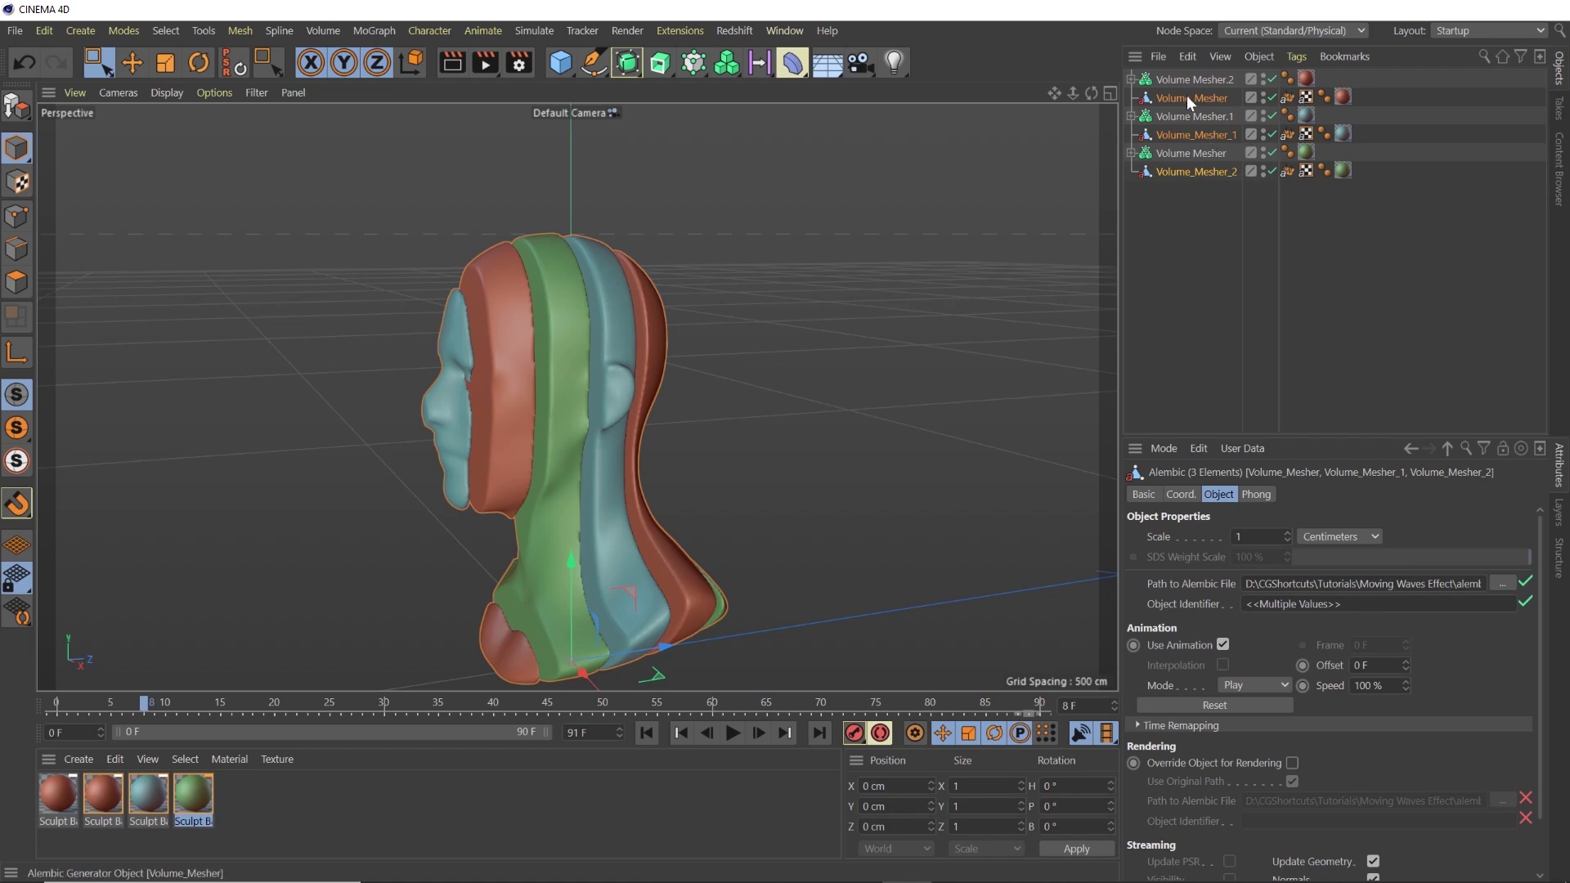
left_click_drag(1185, 95, 1200, 193)
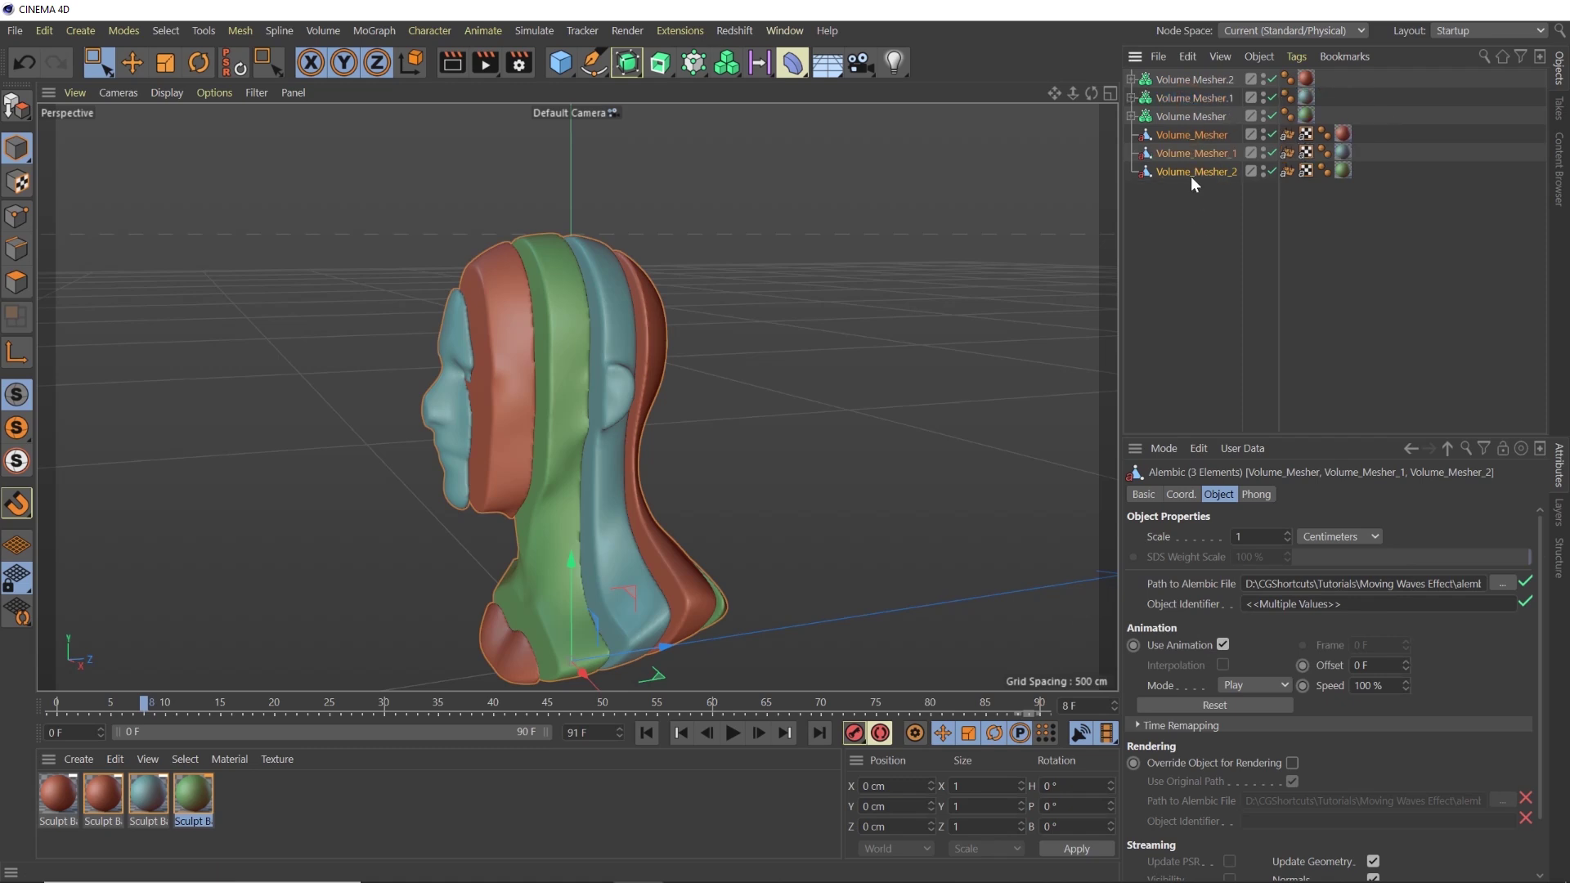
Hide the three original Volume Meshers, leaving the Alembic objects visible
left_click(1173, 79)
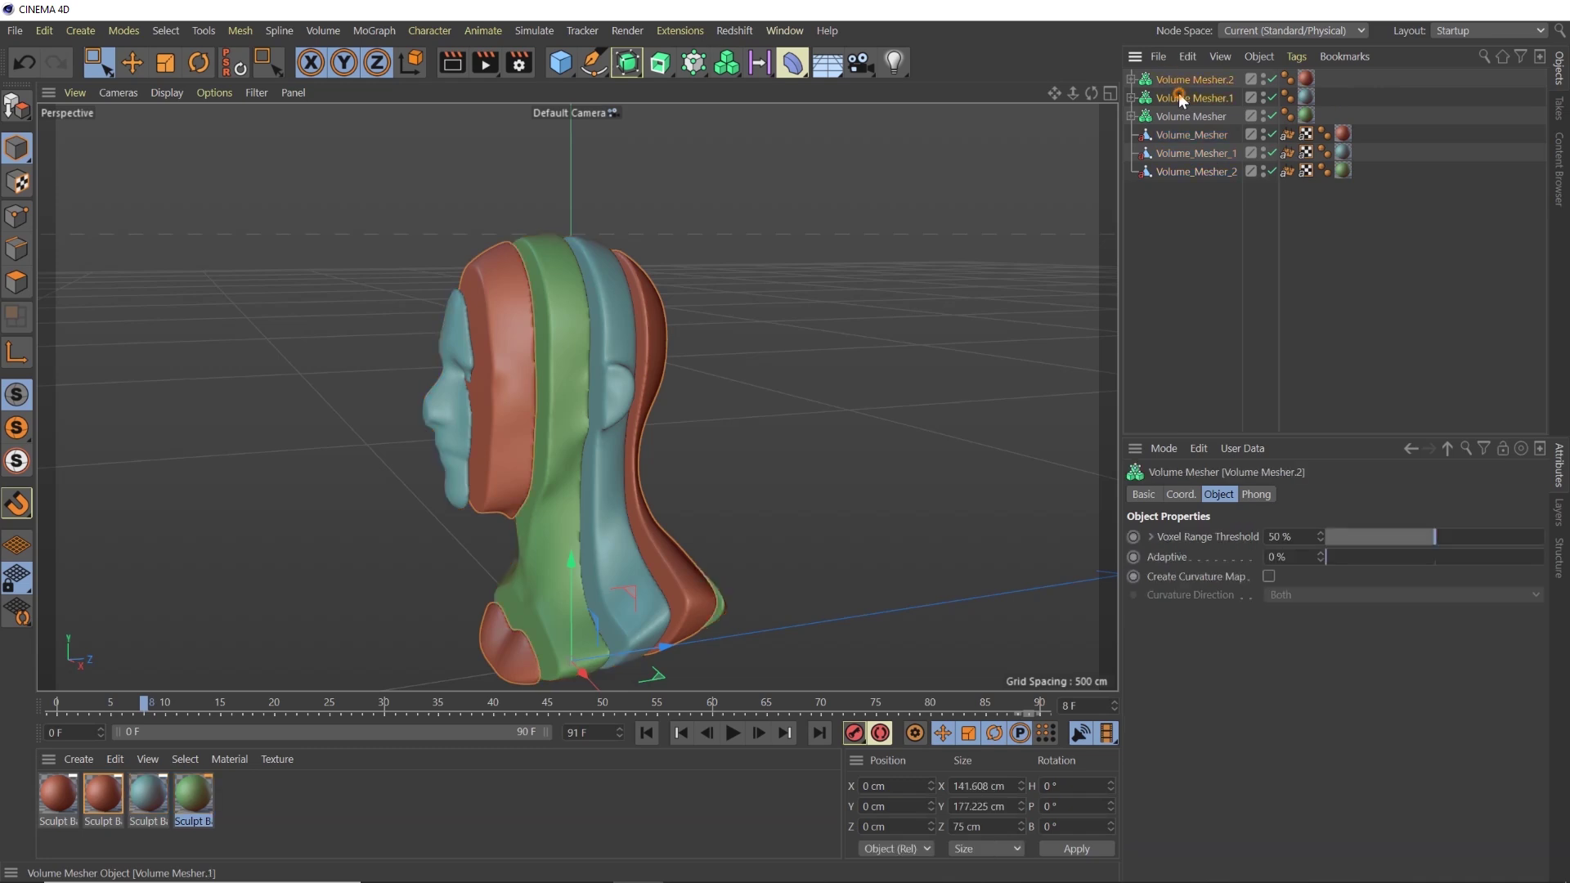
left_click(1185, 115, "ctrl")
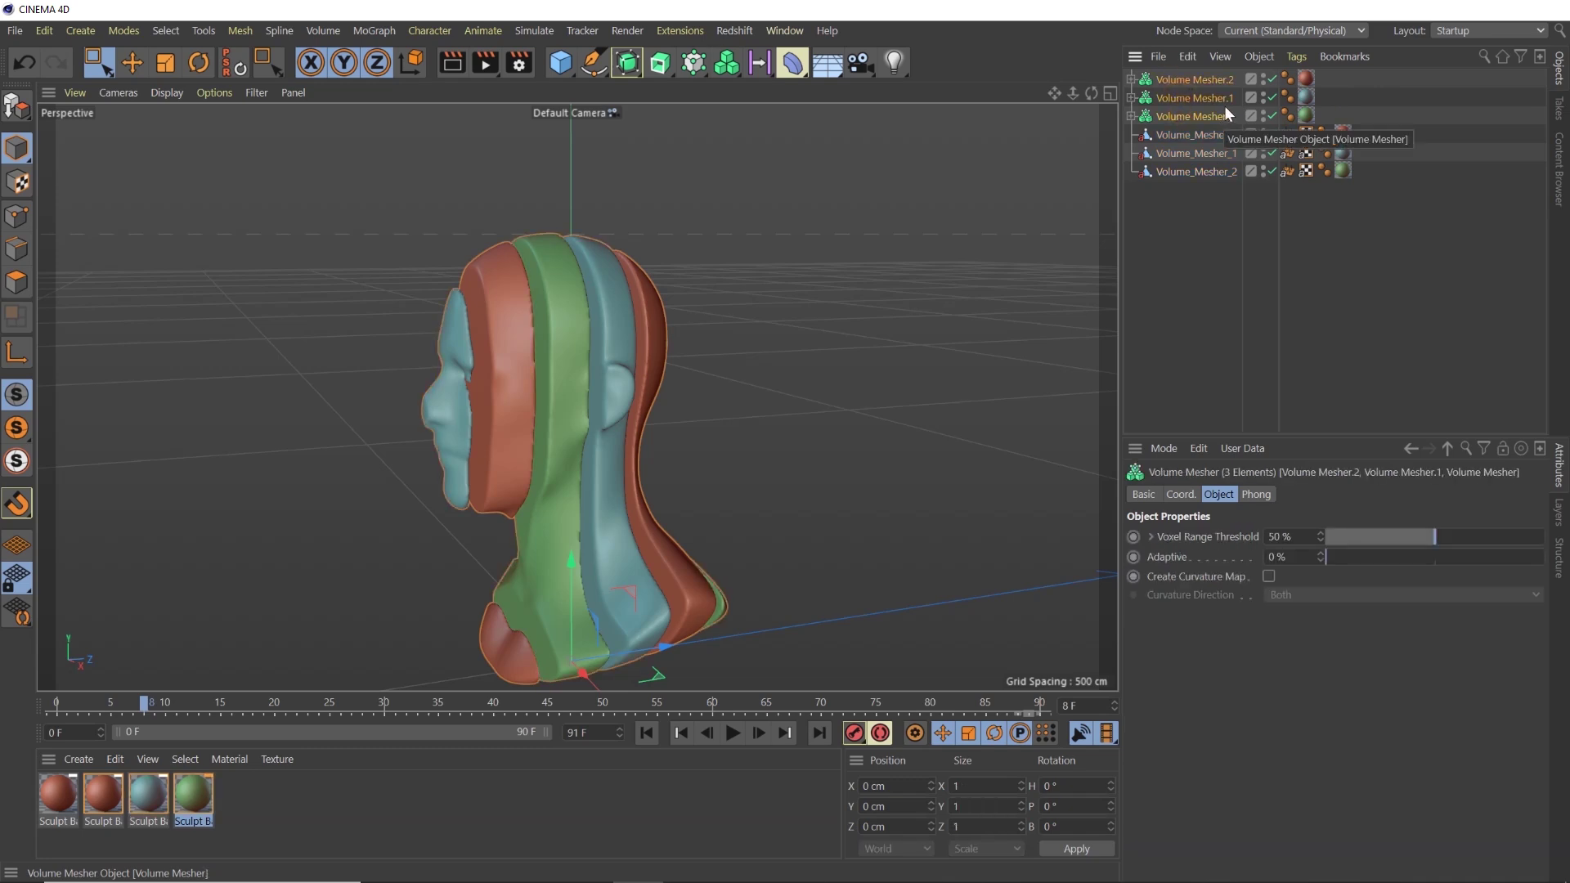
left_click_drag(1263, 76, 1266, 127)
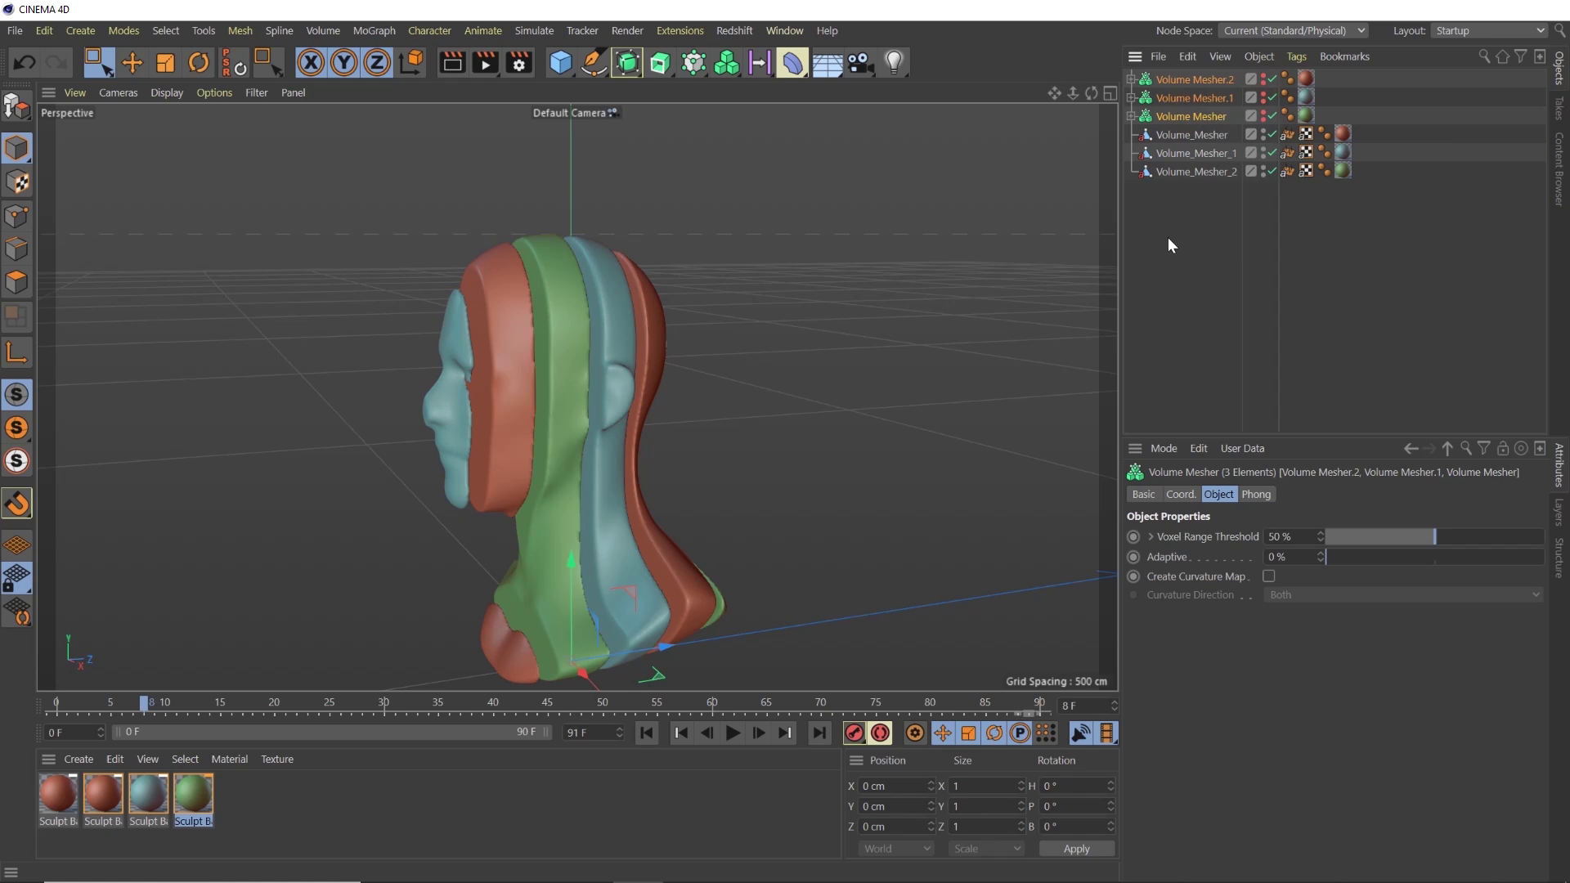
Play the baked Alembic animation and view the bust from the other side
left_click(1132, 116)
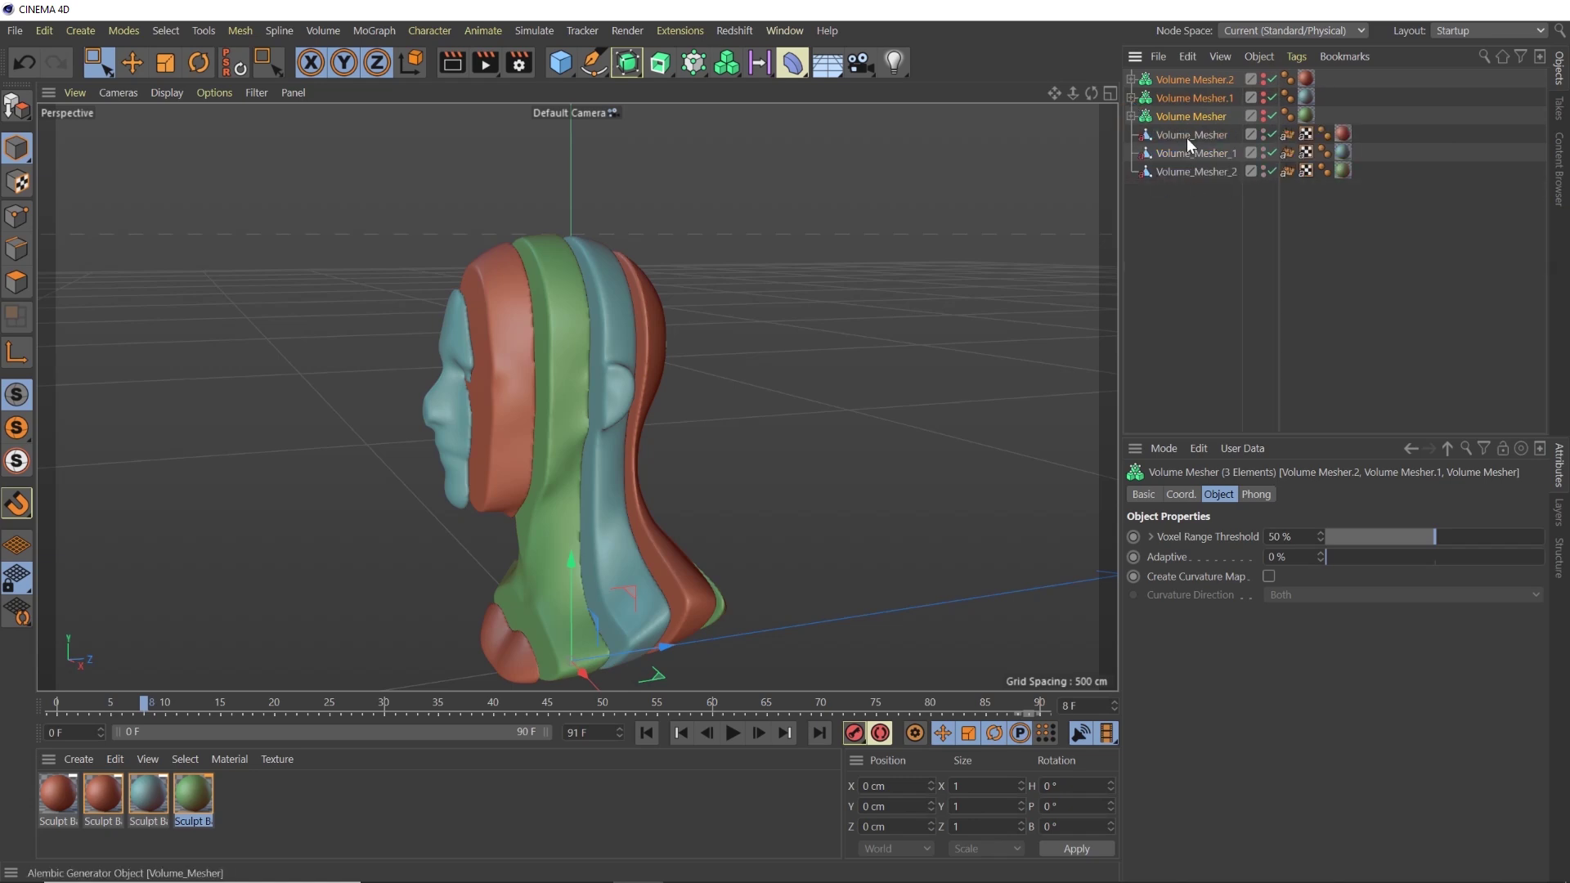
left_click(731, 733)
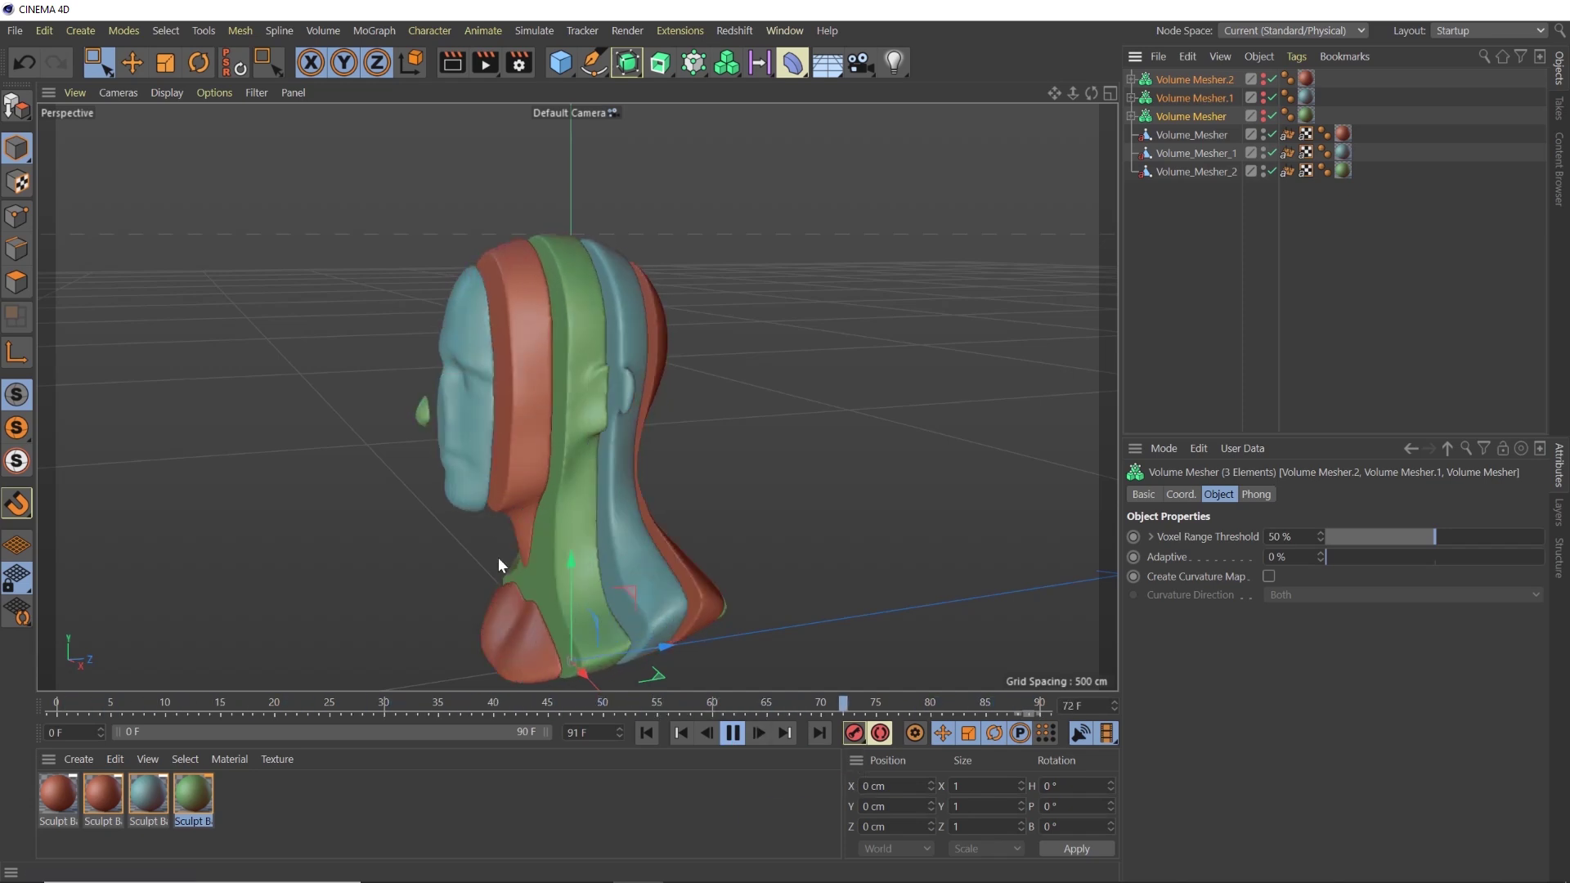
left_click_drag(521, 508, 492, 488, "alt")
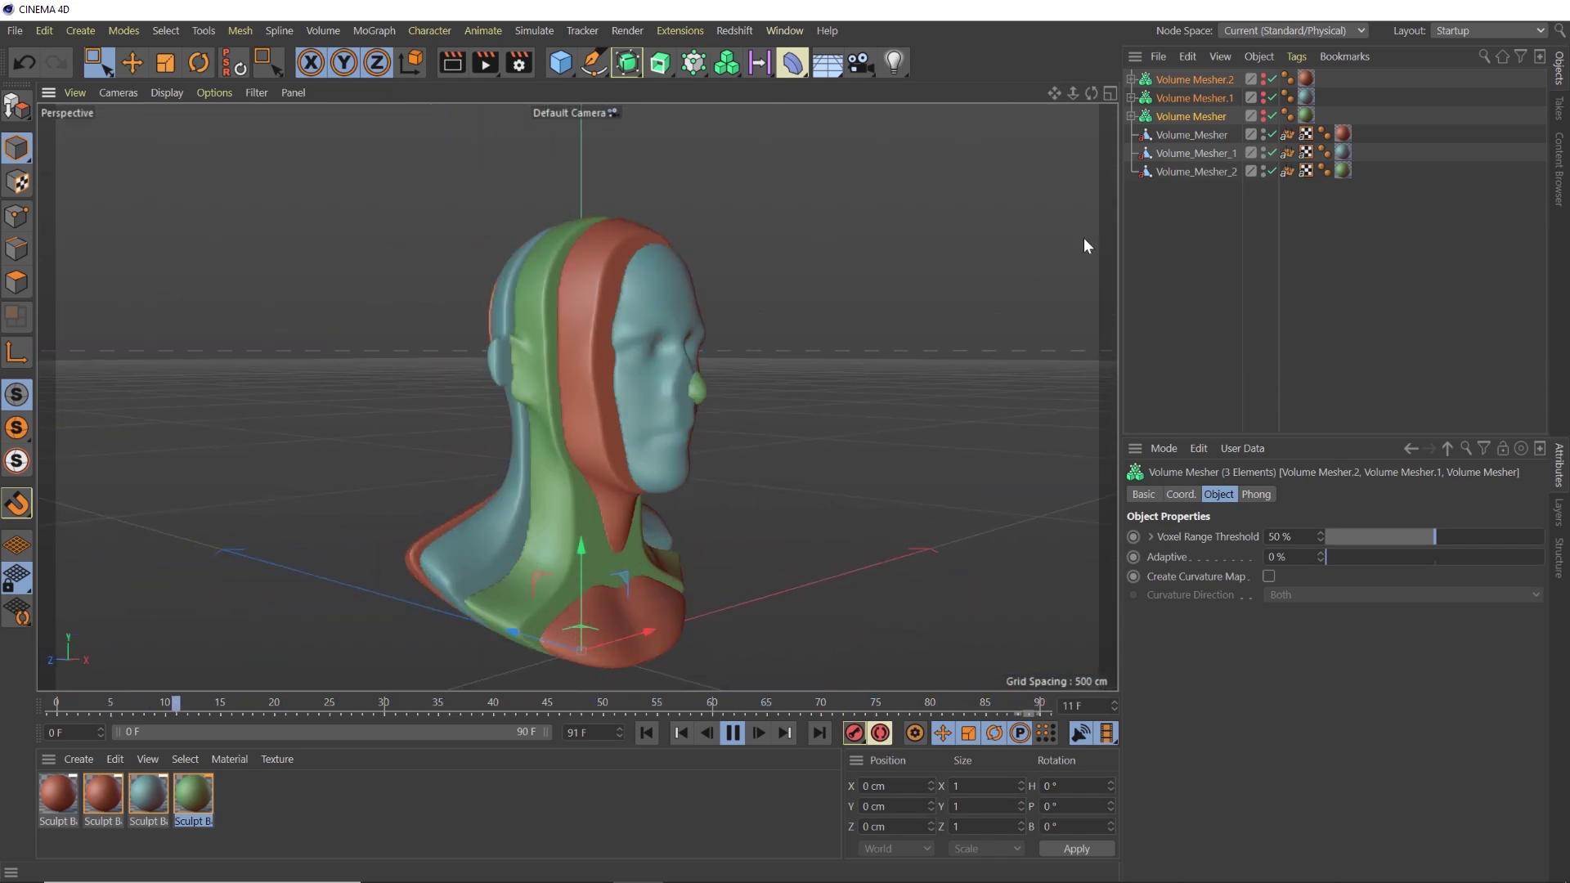
Try a Displacer deformer as a child of the green Alembic object Volume_Mesher_2
left_click(1196, 171)
left_click(800, 67)
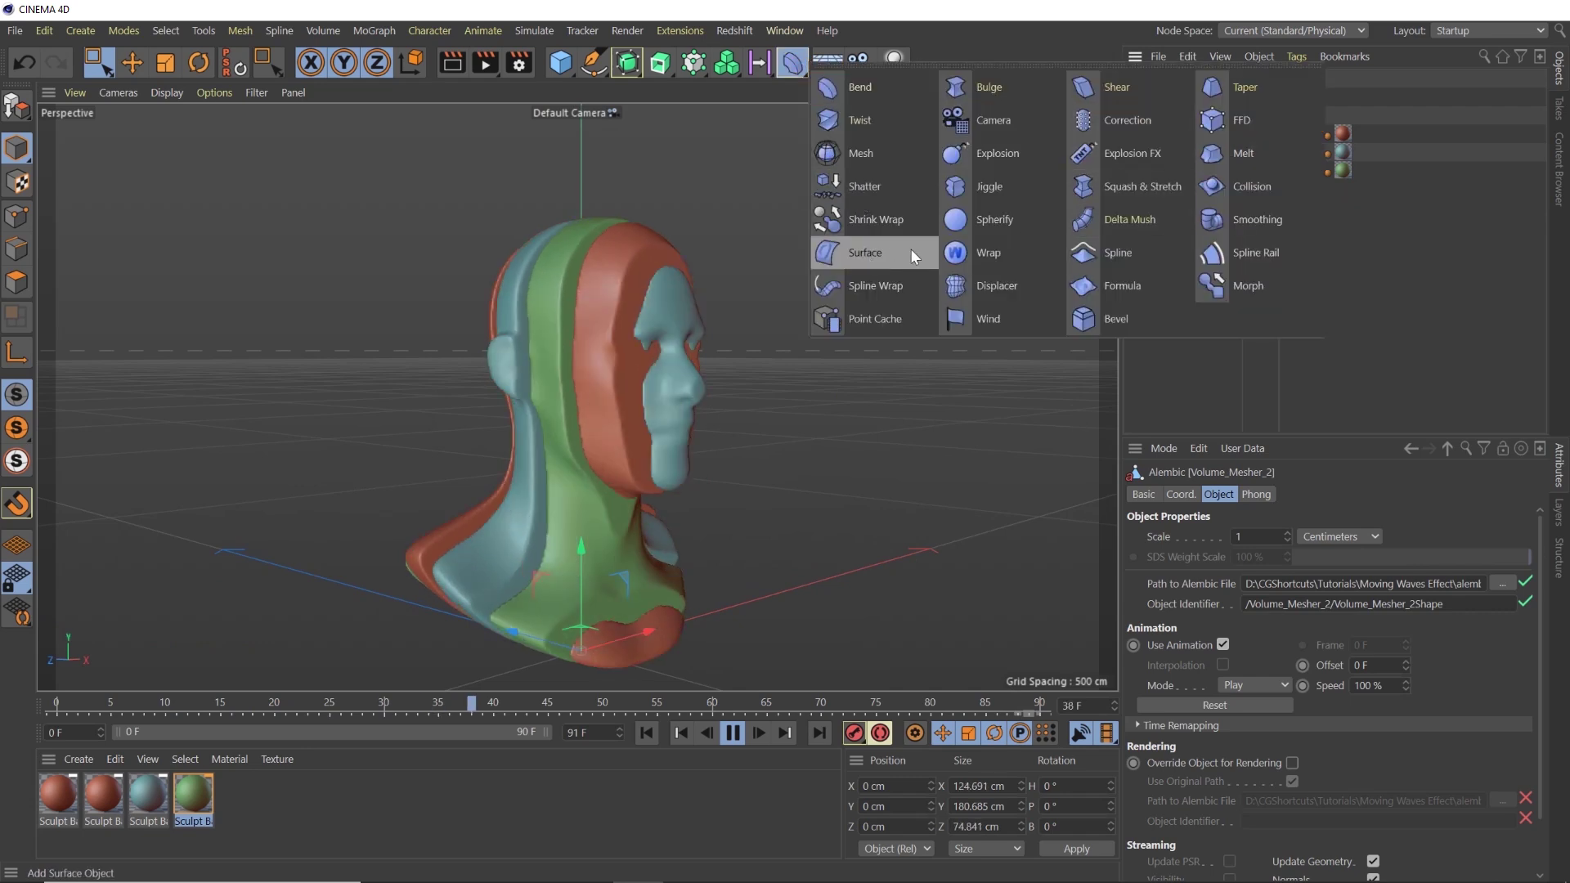
left_click(970, 282)
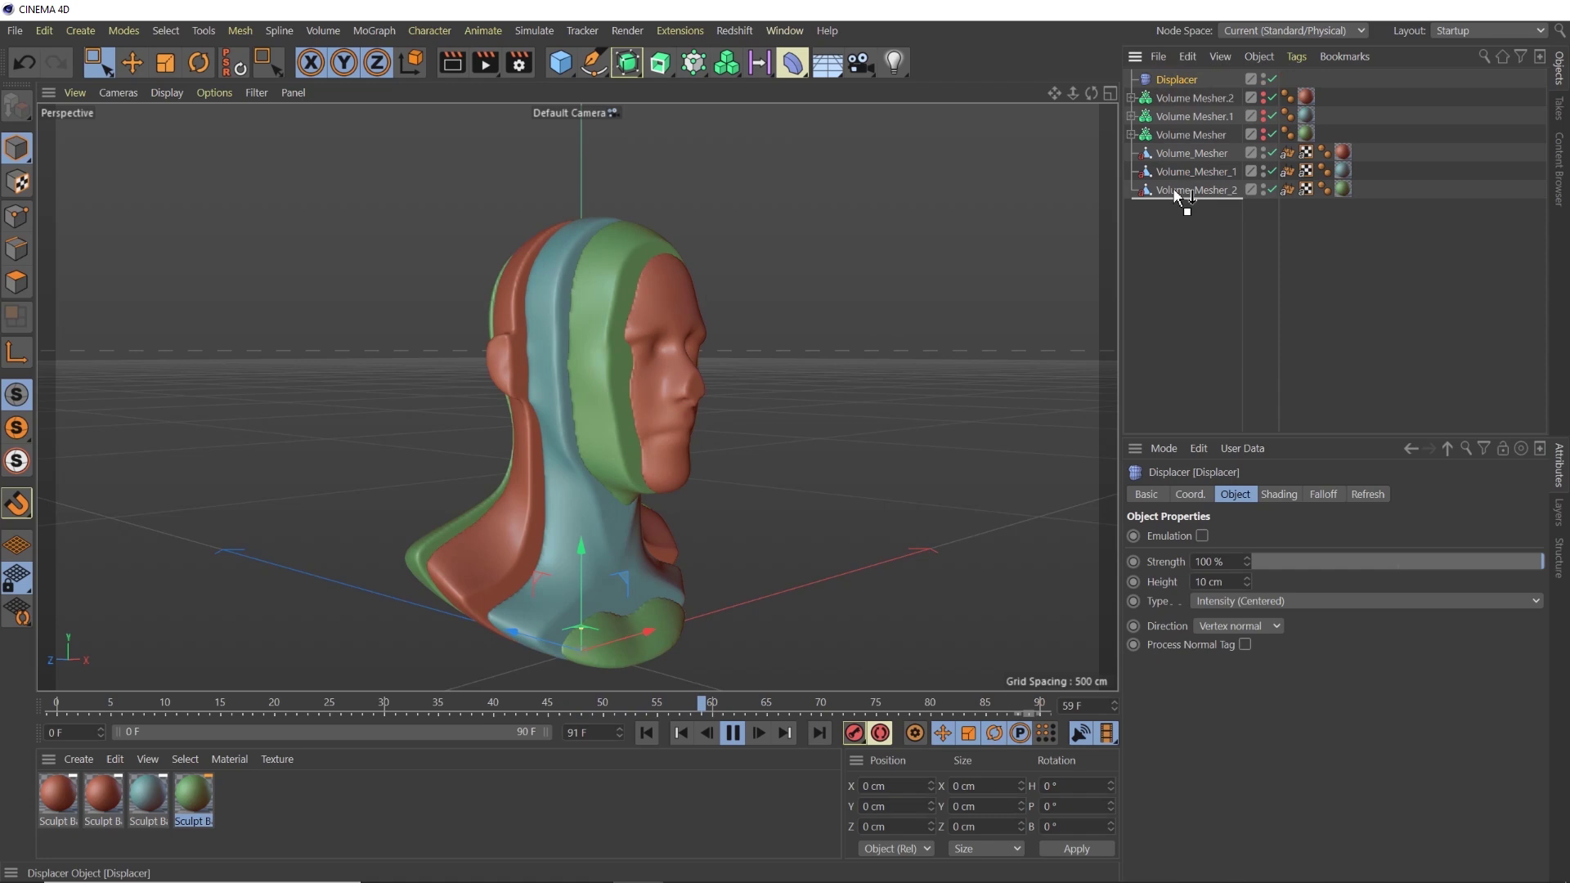
left_click_drag(1177, 194, 1171, 188)
Load a Noise shader into the Displacer's shading and adjust the displacement strength
left_click(1279, 494)
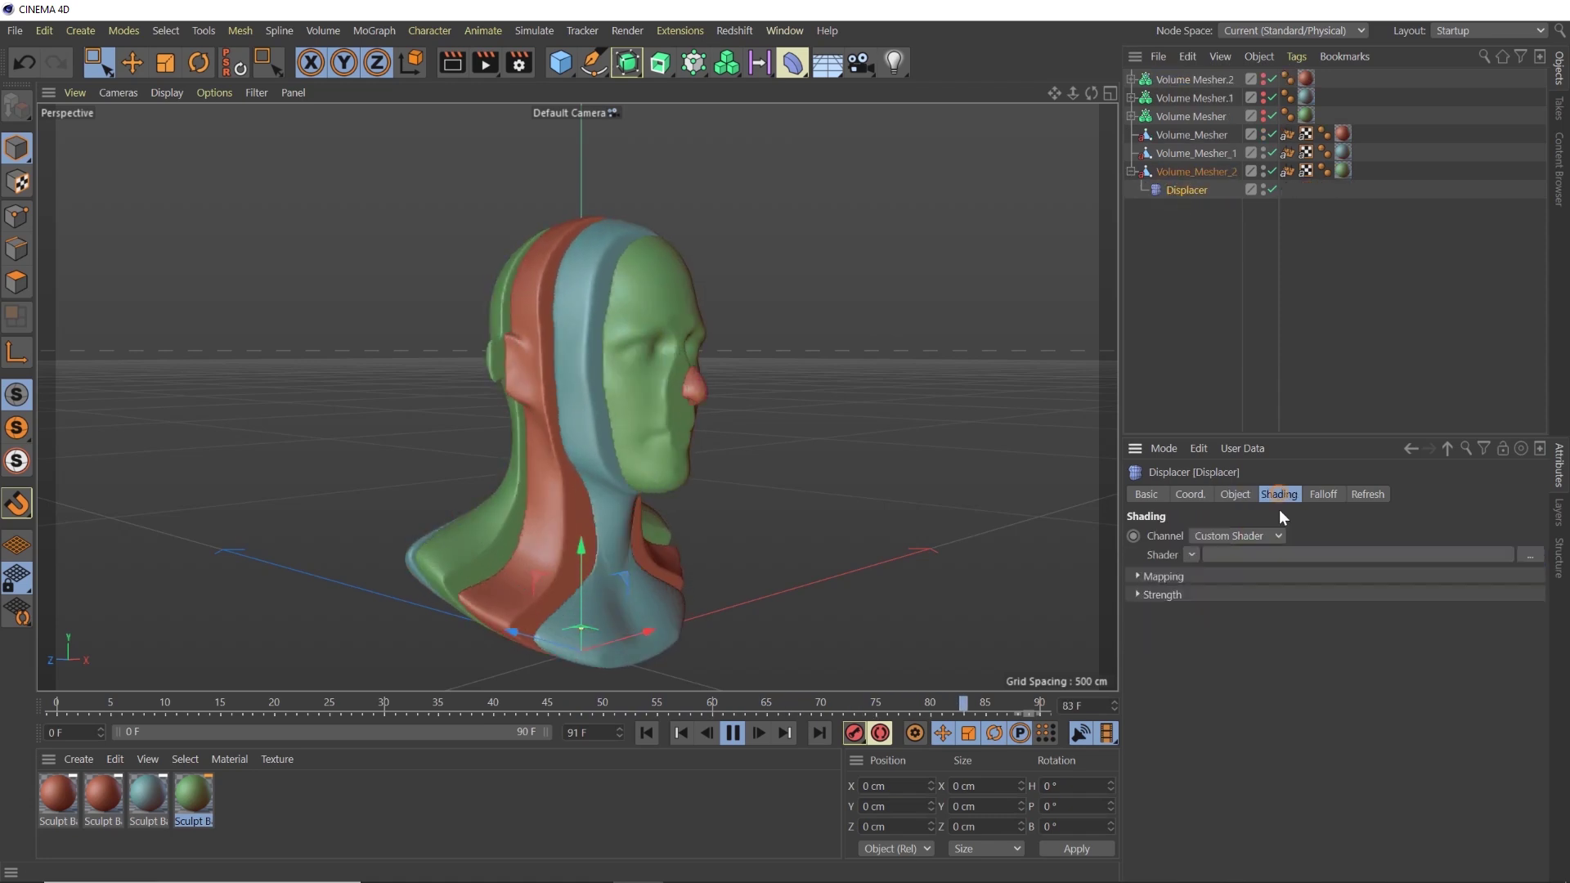
left_click(1193, 555)
left_click(1202, 277)
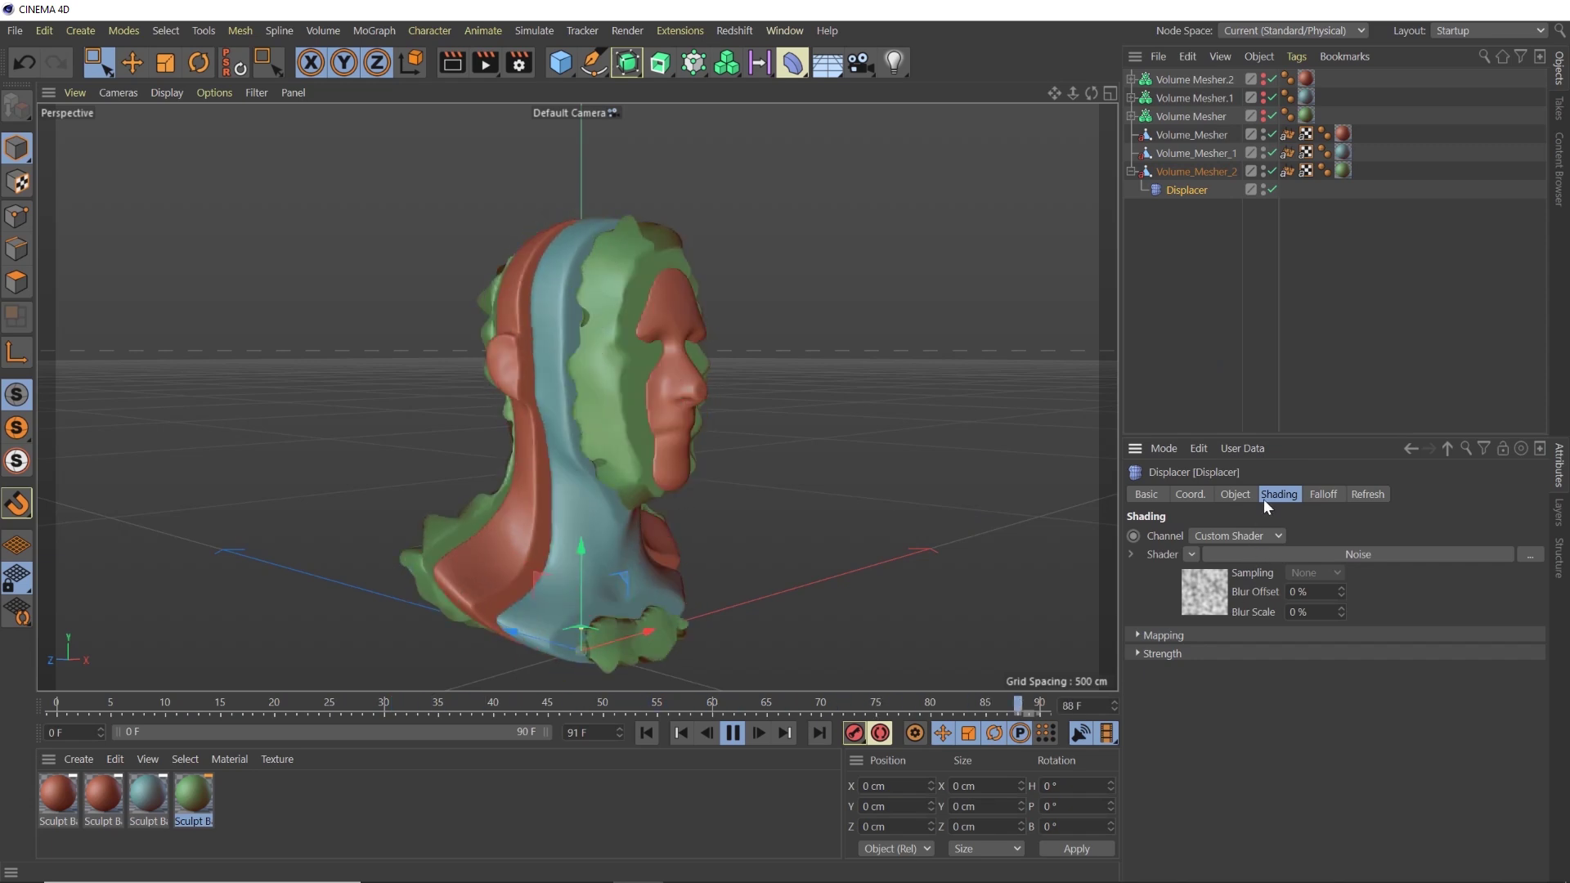
left_click(1234, 494)
left_click_drag(1259, 561, 1310, 560)
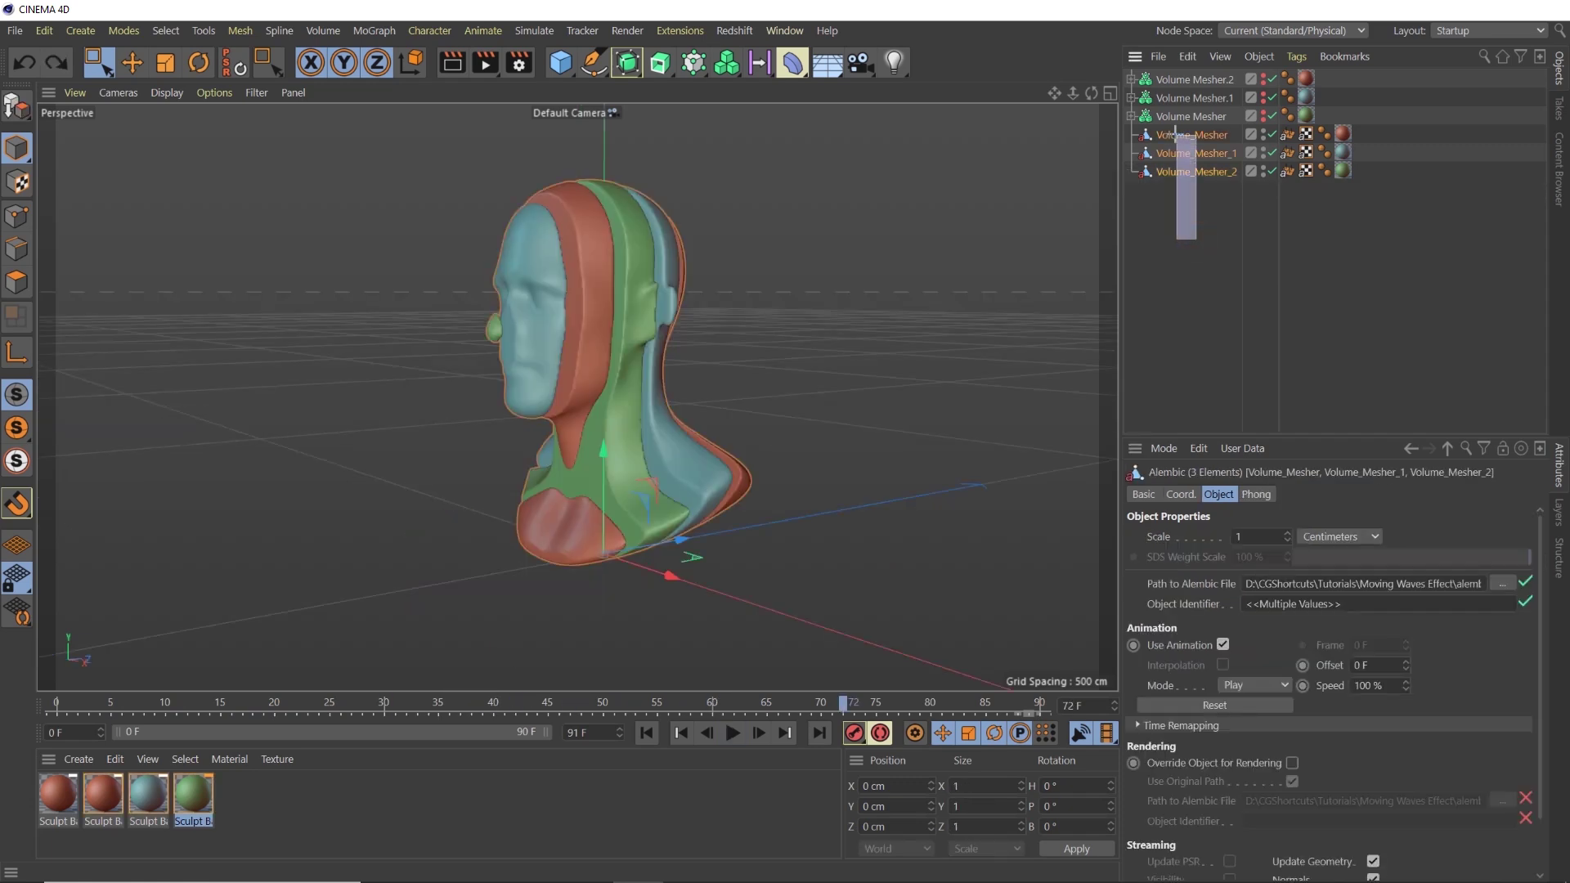
Group the three Alembic objects into a null and place it inside a new Cloner
right_click(1174, 135)
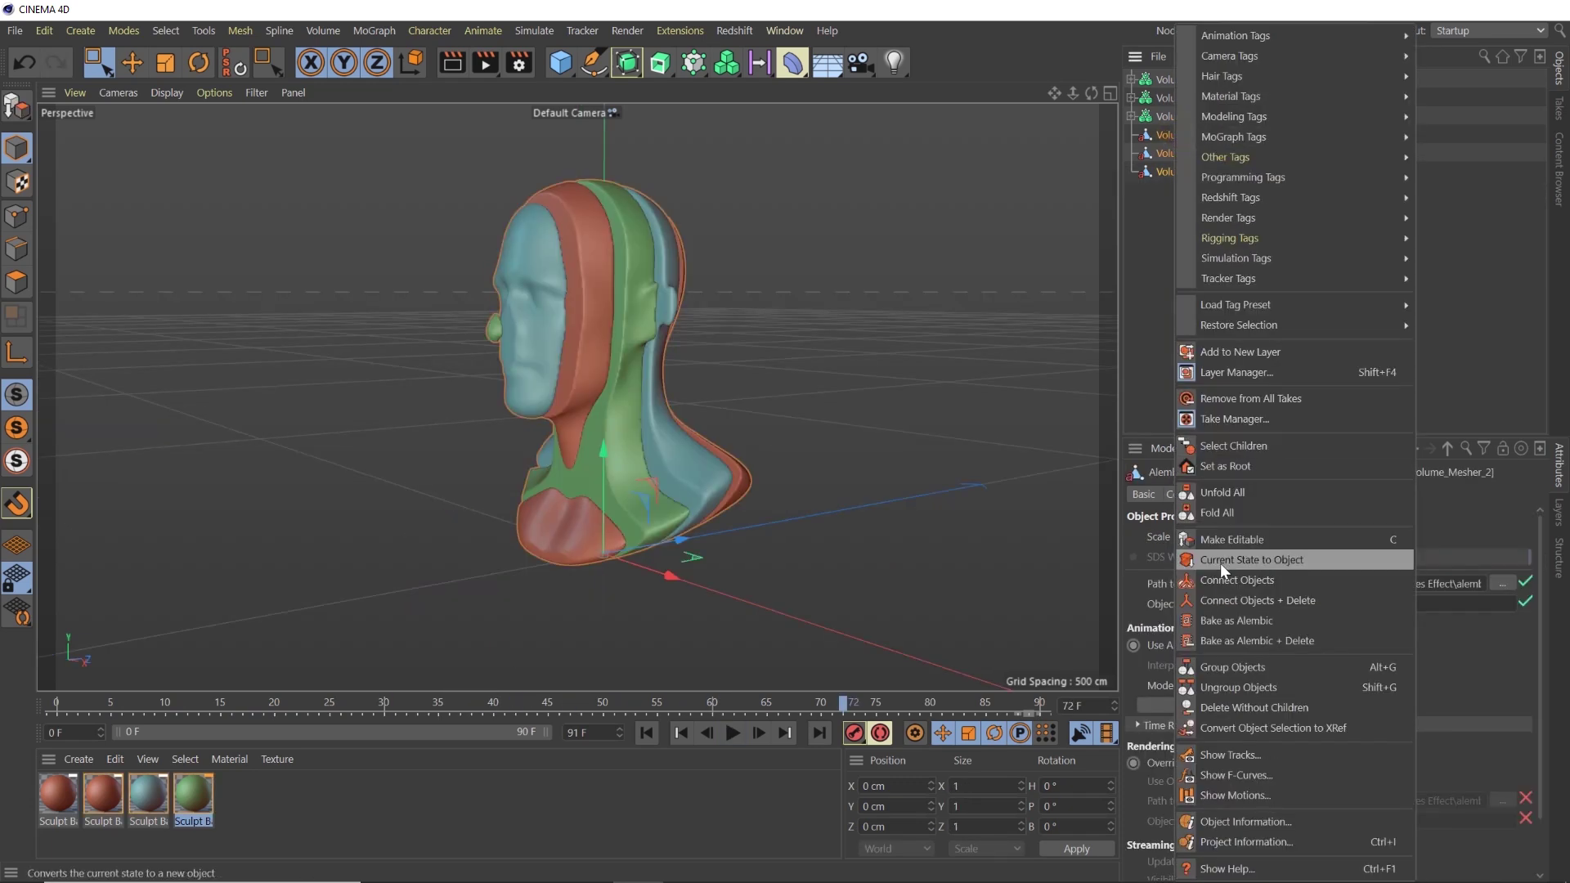
left_click(1242, 666)
left_click(696, 74)
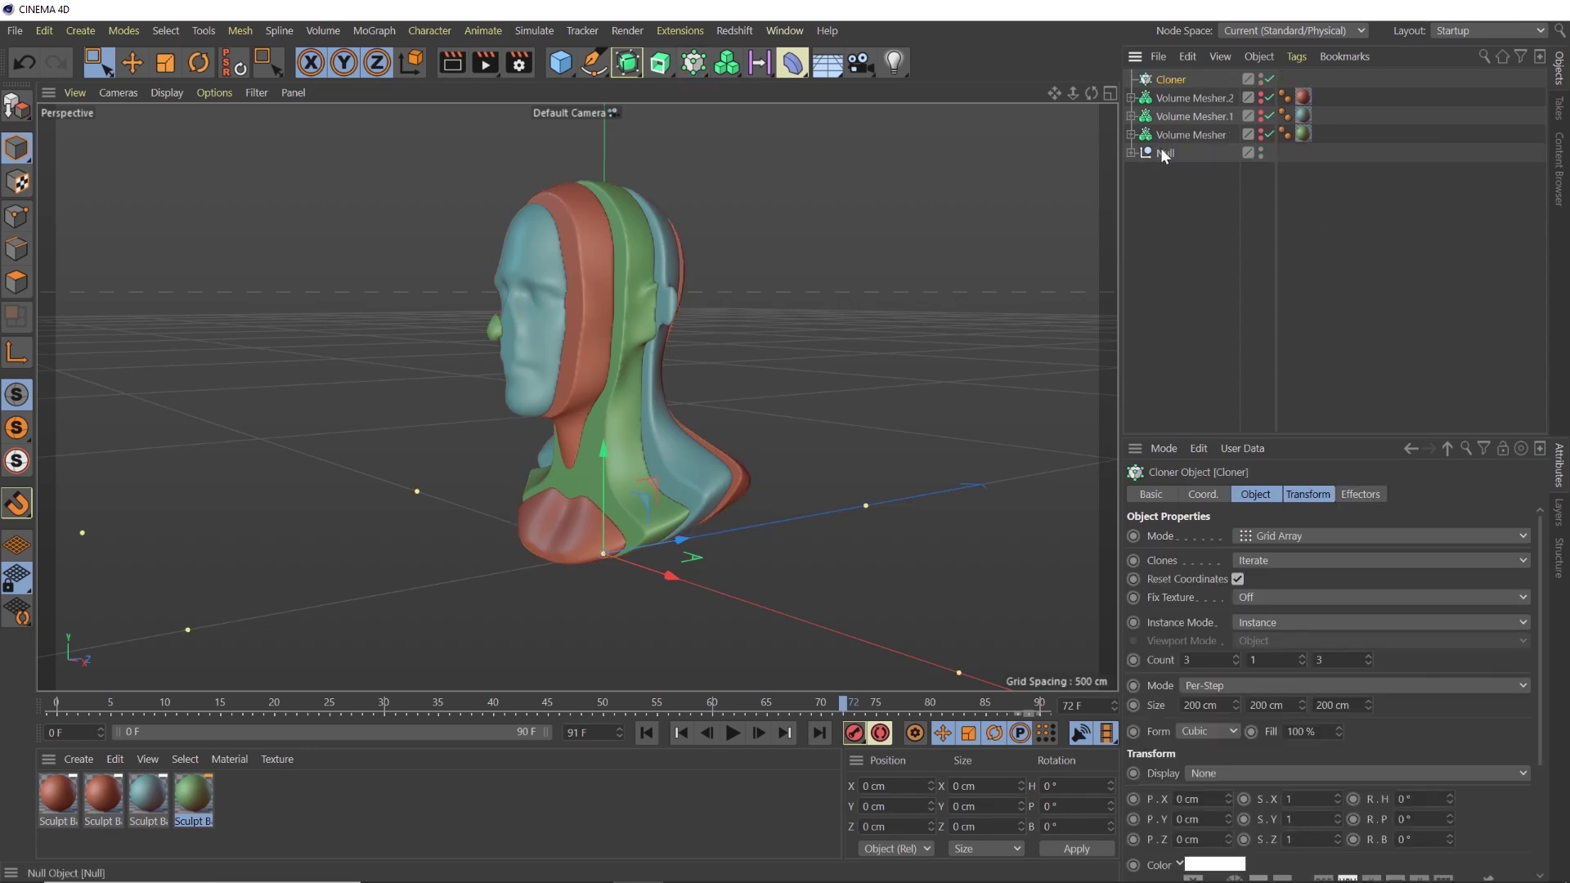
left_click_drag(1183, 79, 1183, 82)
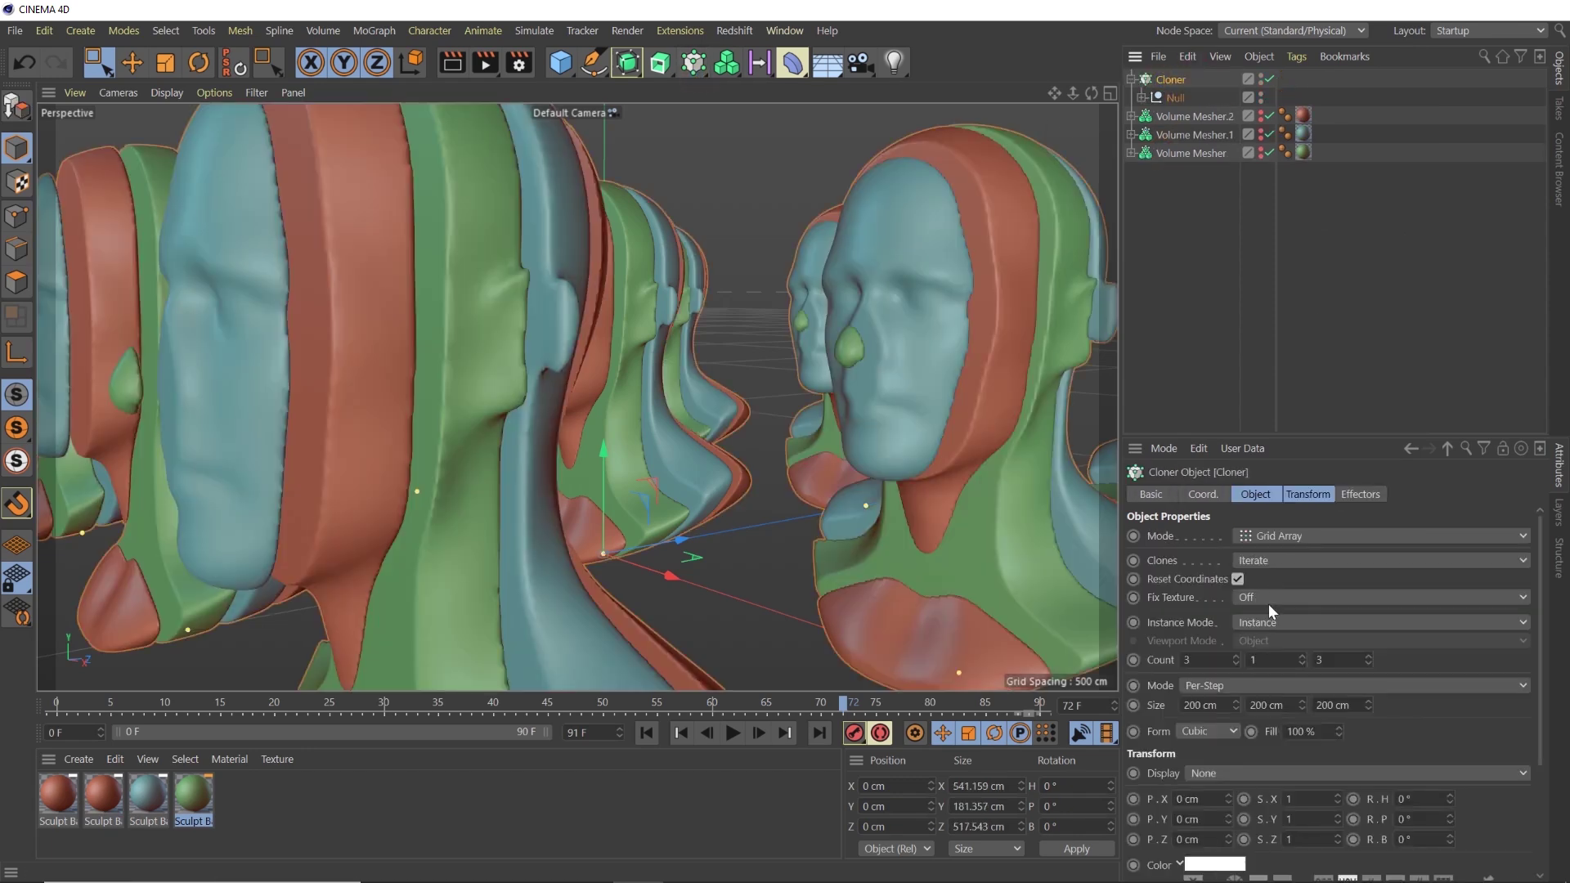
Set the Cloner's instance mode to Render Instance and its grid count to 9 × 9 × 9
left_click(1263, 560)
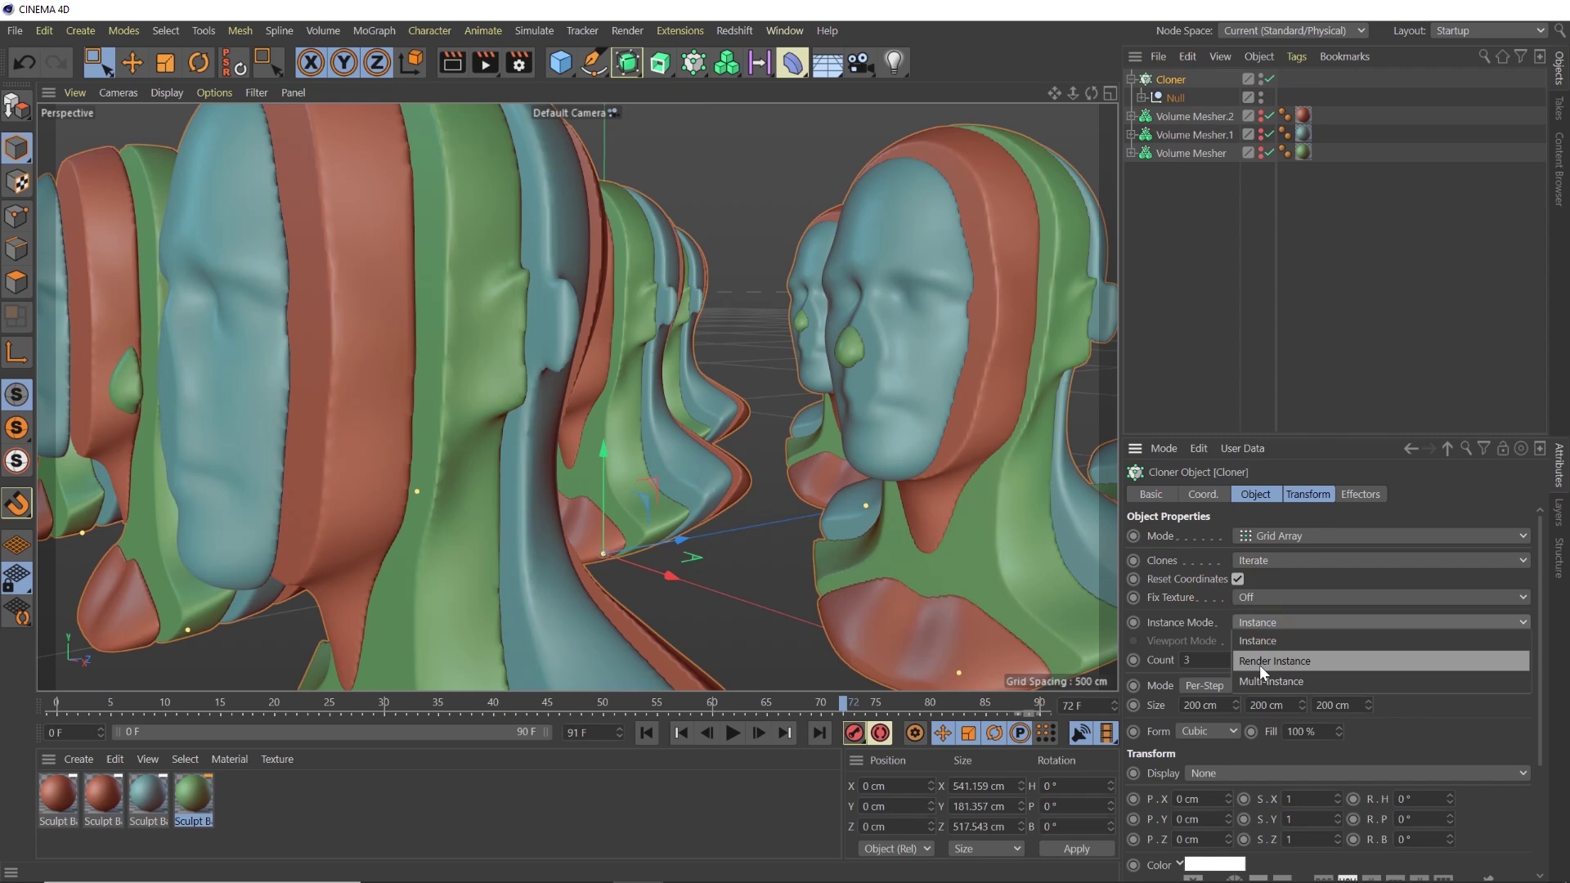
key("h")
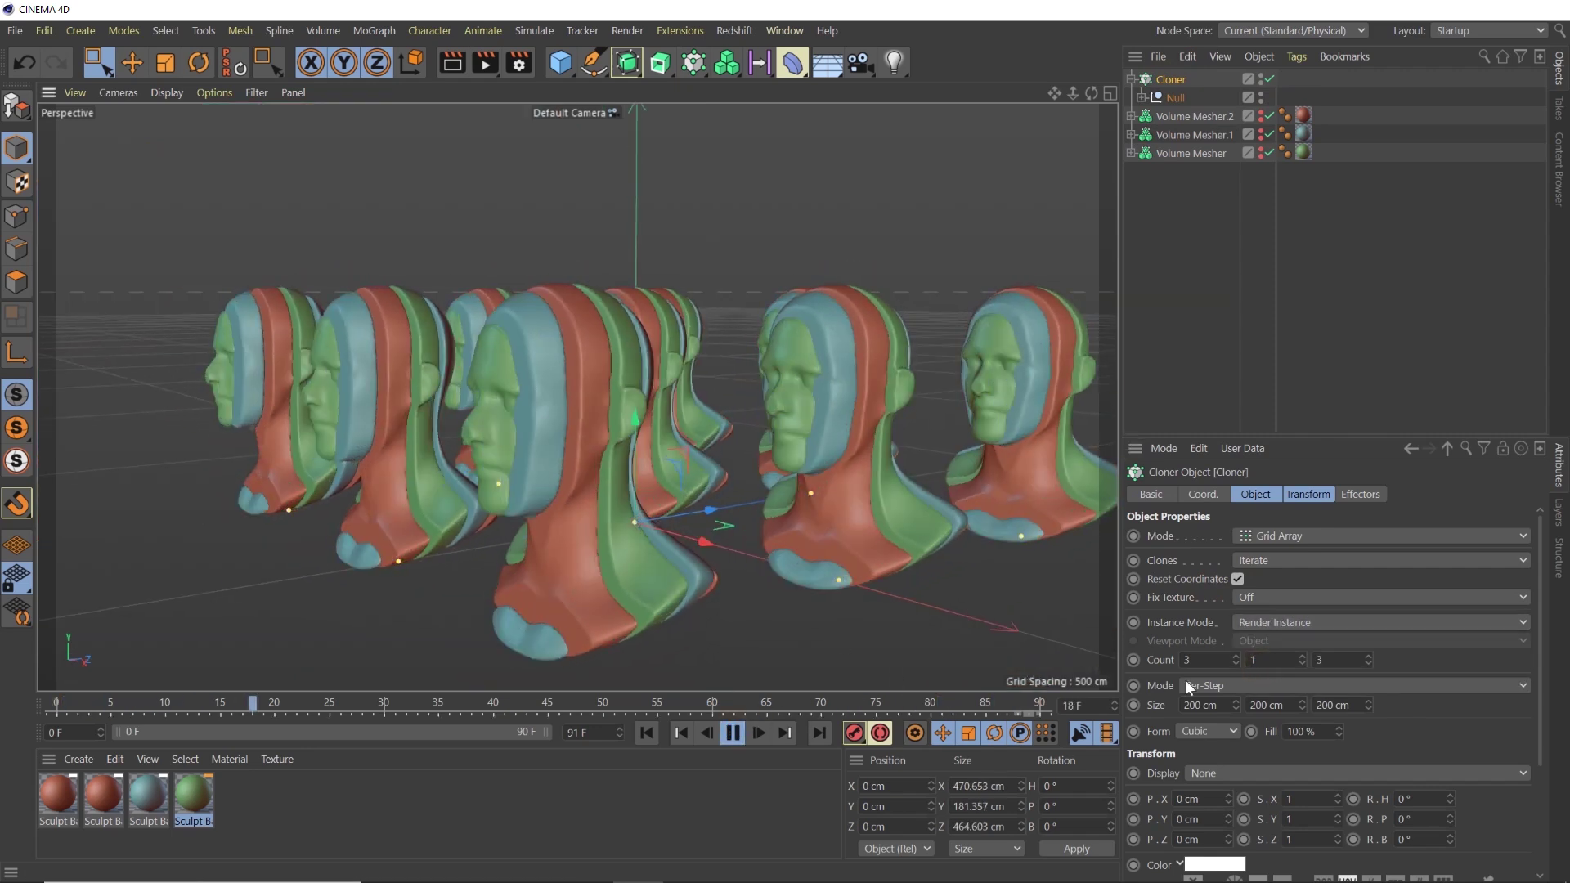
left_click(1197, 660)
type("9")
key("Tab")
type("9")
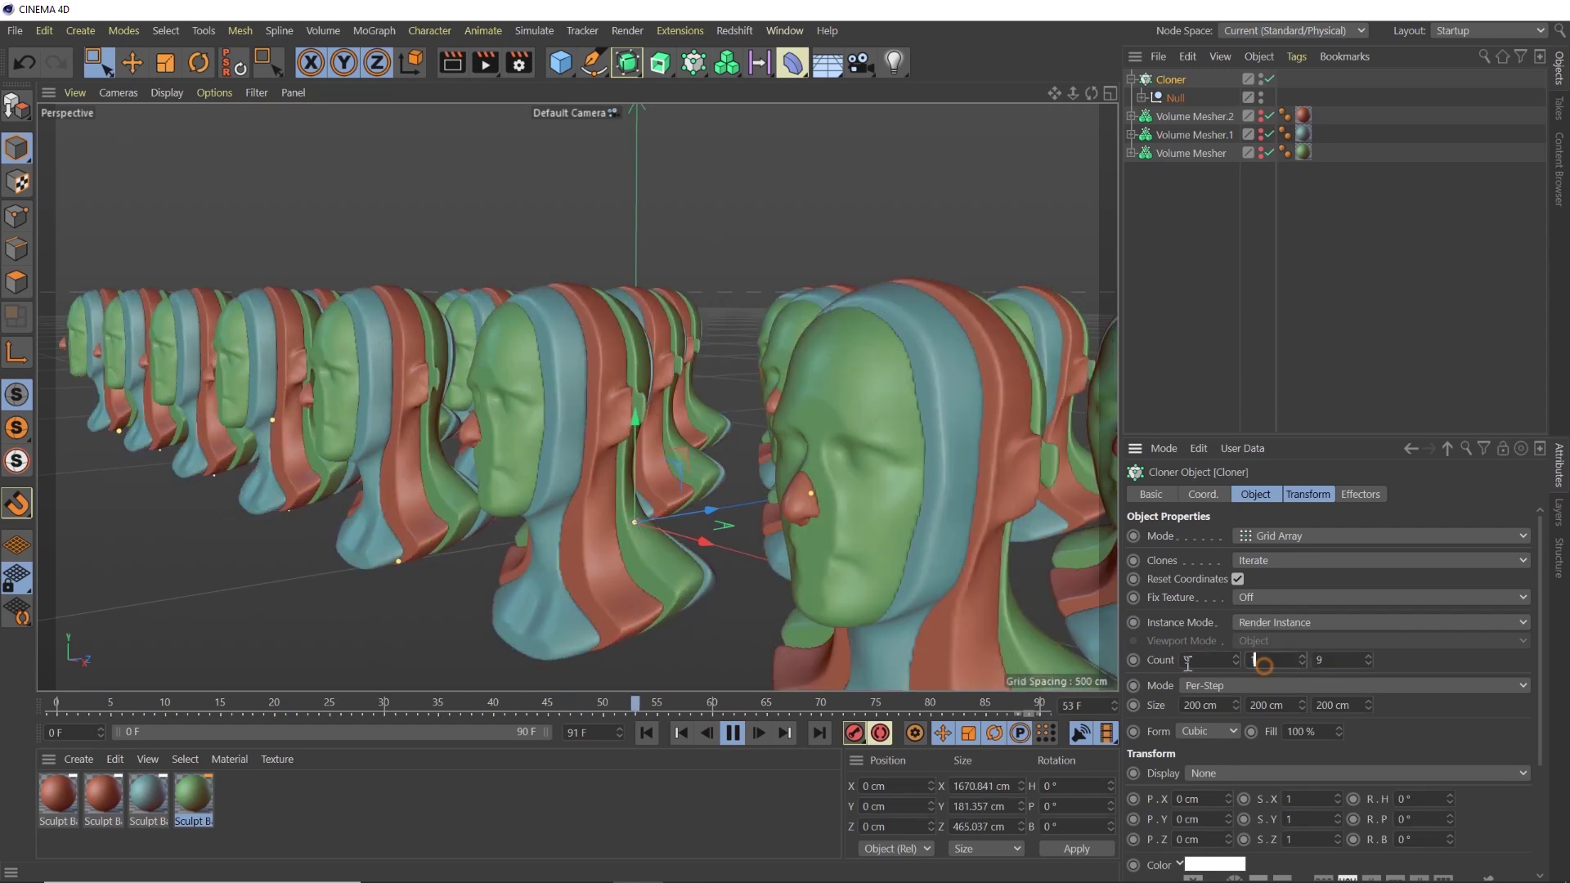
key("Tab")
type("9")
key("Return")
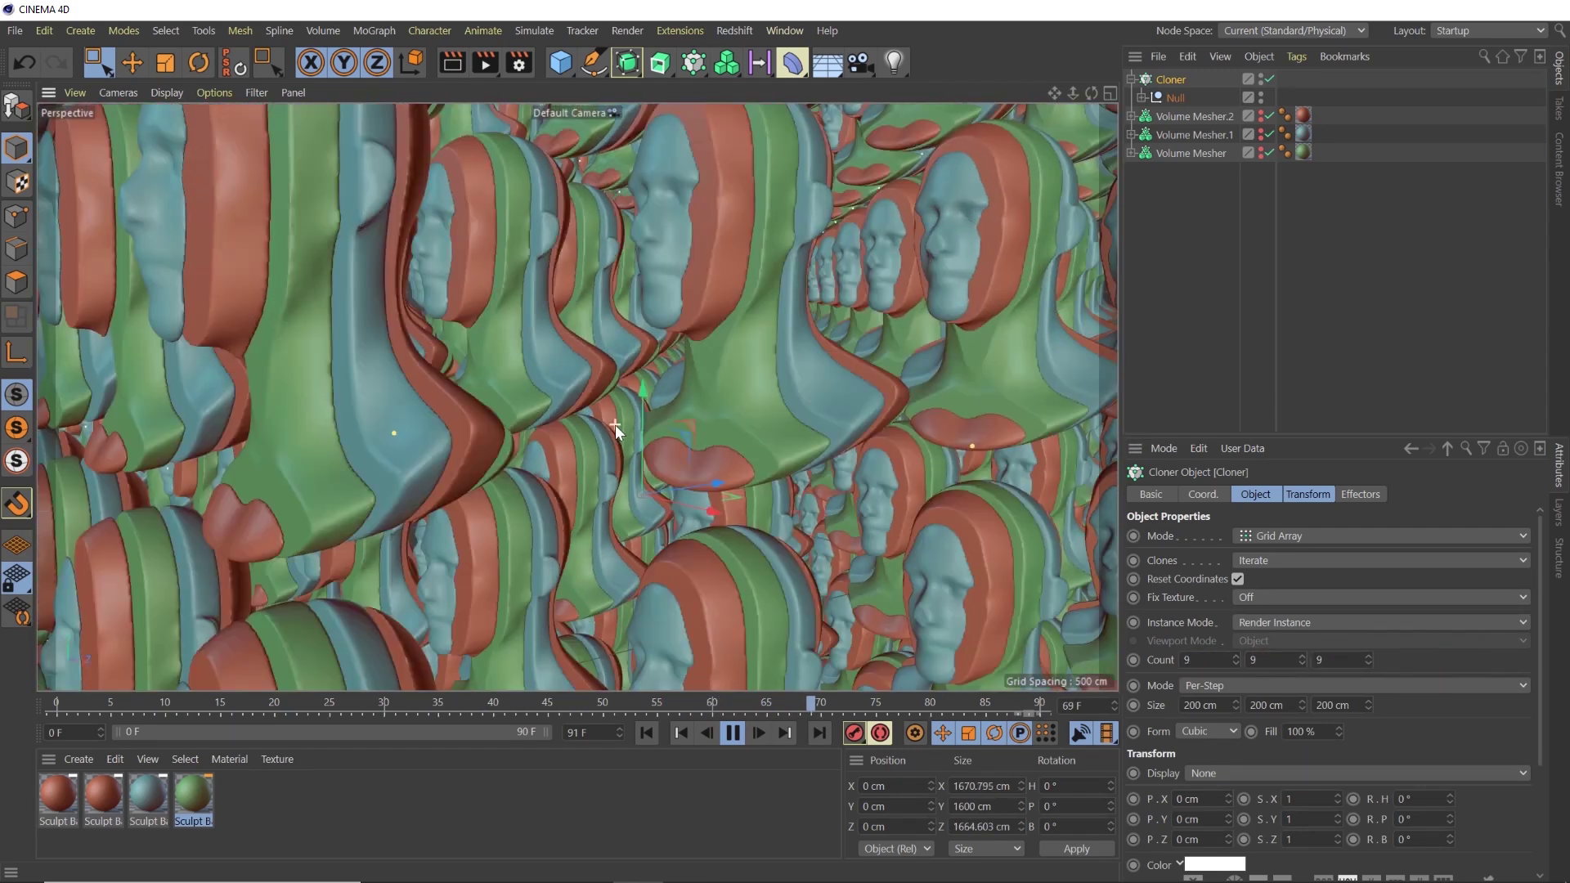